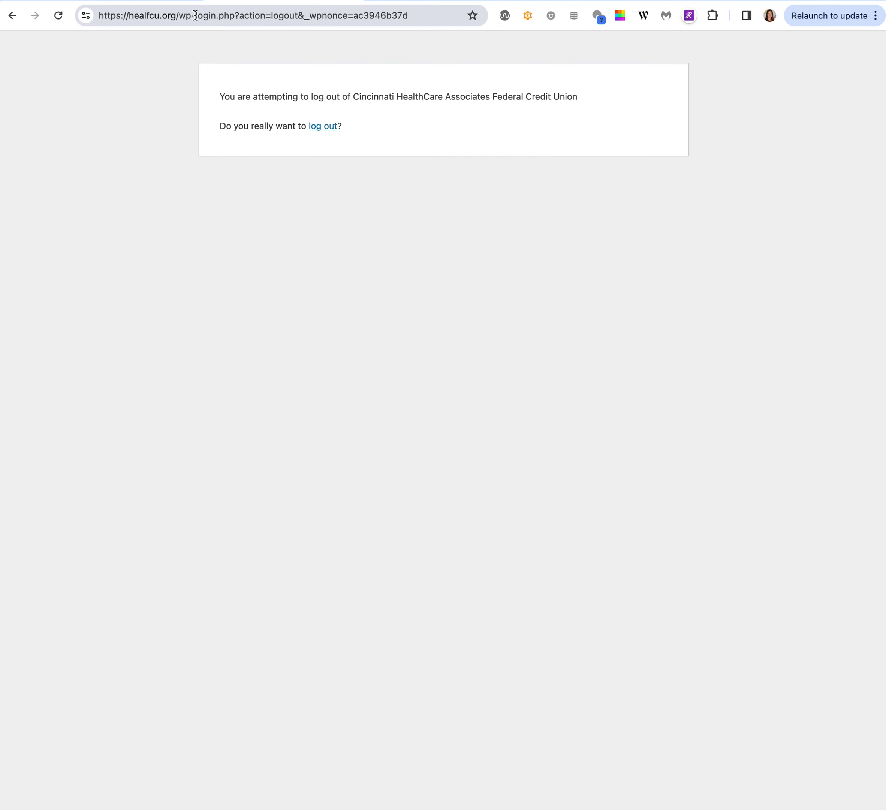
Change the site address to wp-admin and log in with the saved credentials.
{"action": "left_click_drag", "start_coordinate": [196, 15], "coordinate": [244, 48]}
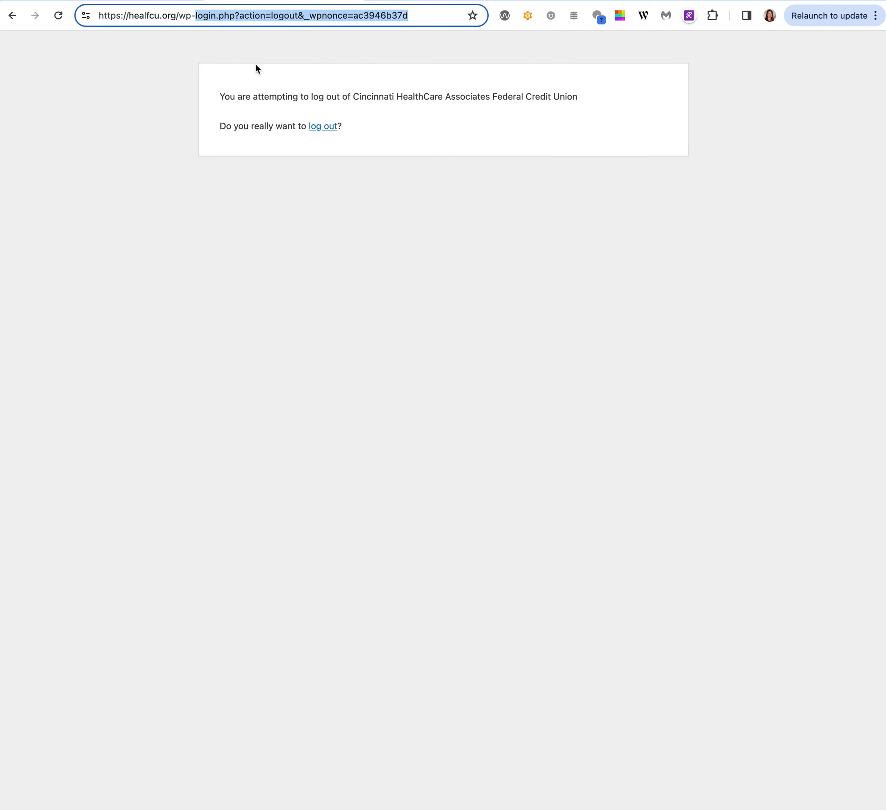
{"action": "type", "text": "admin"}
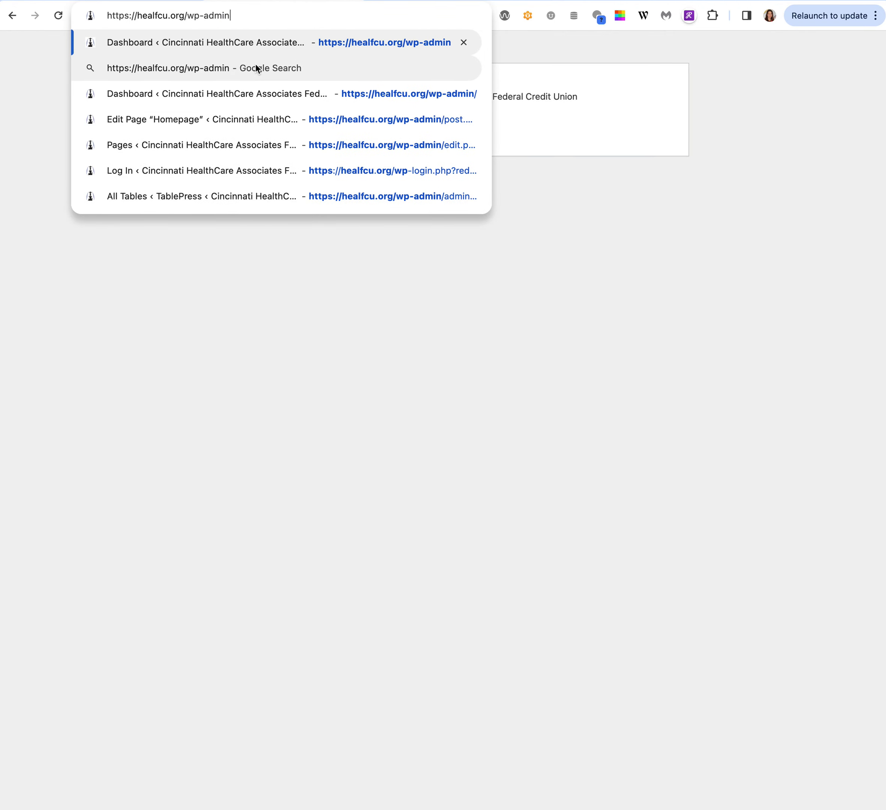
{"action": "key", "text": "Return"}
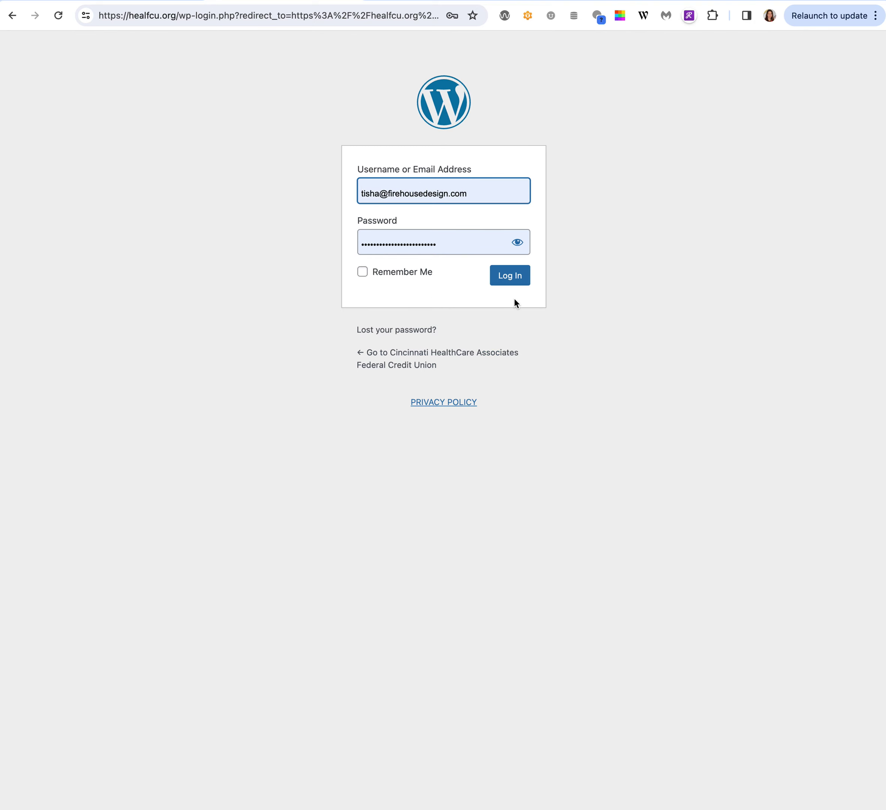
{"action": "left_click", "coordinate": [510, 281]}
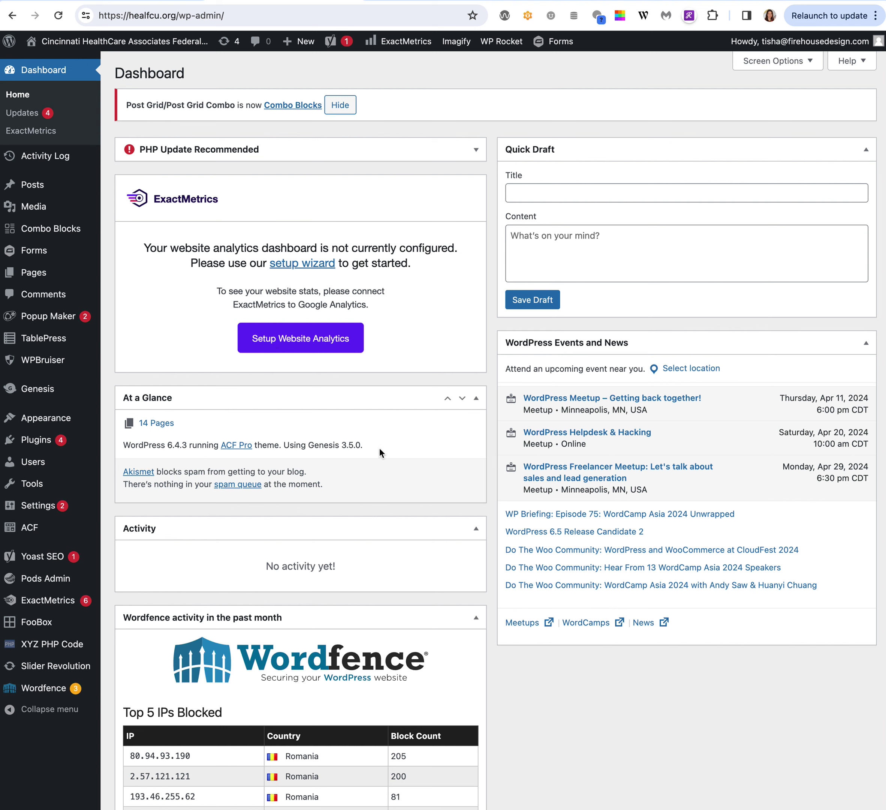
Scroll the Dashboard down to the Wordfence Updates Needed list and back to the top.
{"action": "scroll", "coordinate": [380, 448], "scroll_direction": "down", "scroll_amount": 15}
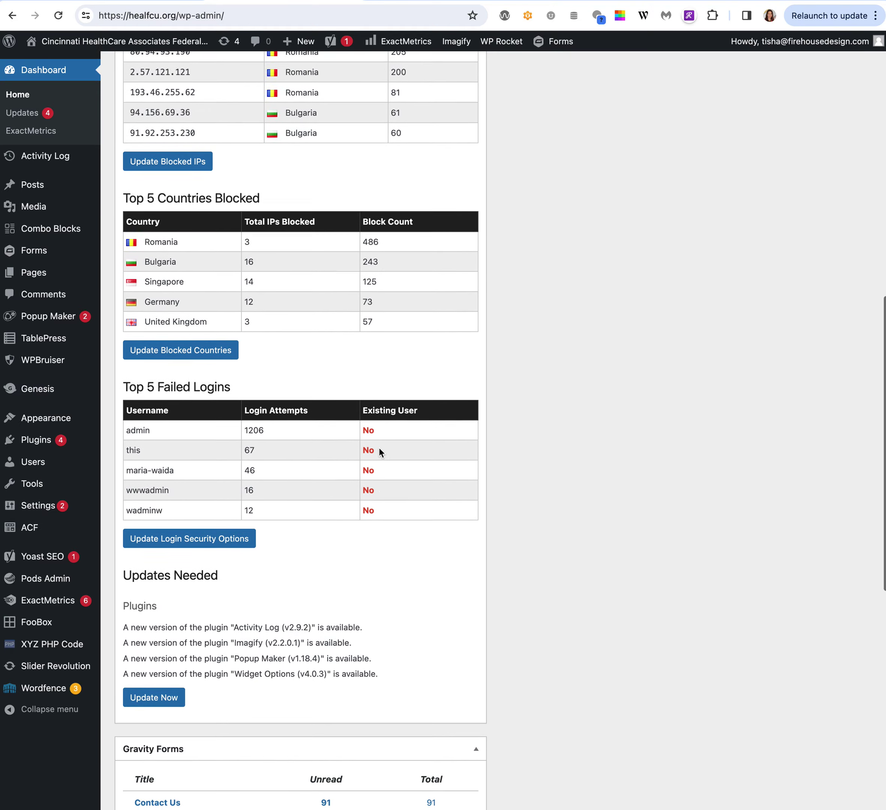
{"action": "scroll", "coordinate": [378, 447], "scroll_direction": "down", "scroll_amount": 1}
{"action": "scroll", "coordinate": [379, 448], "scroll_direction": "down", "scroll_amount": 8}
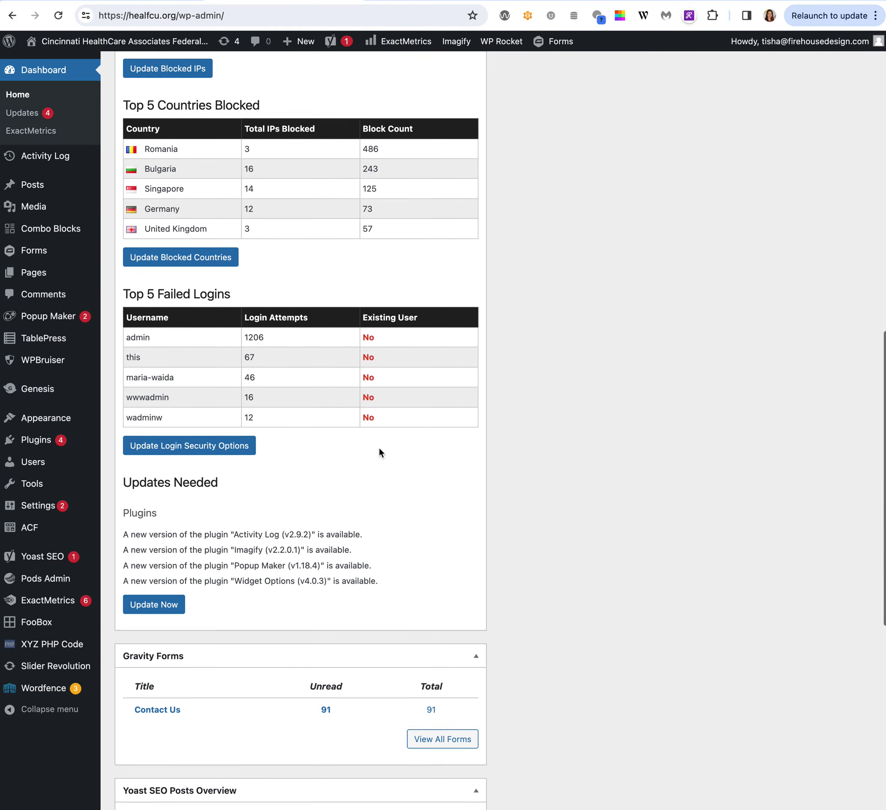
{"action": "scroll", "coordinate": [378, 447], "scroll_direction": "up", "scroll_amount": 20}
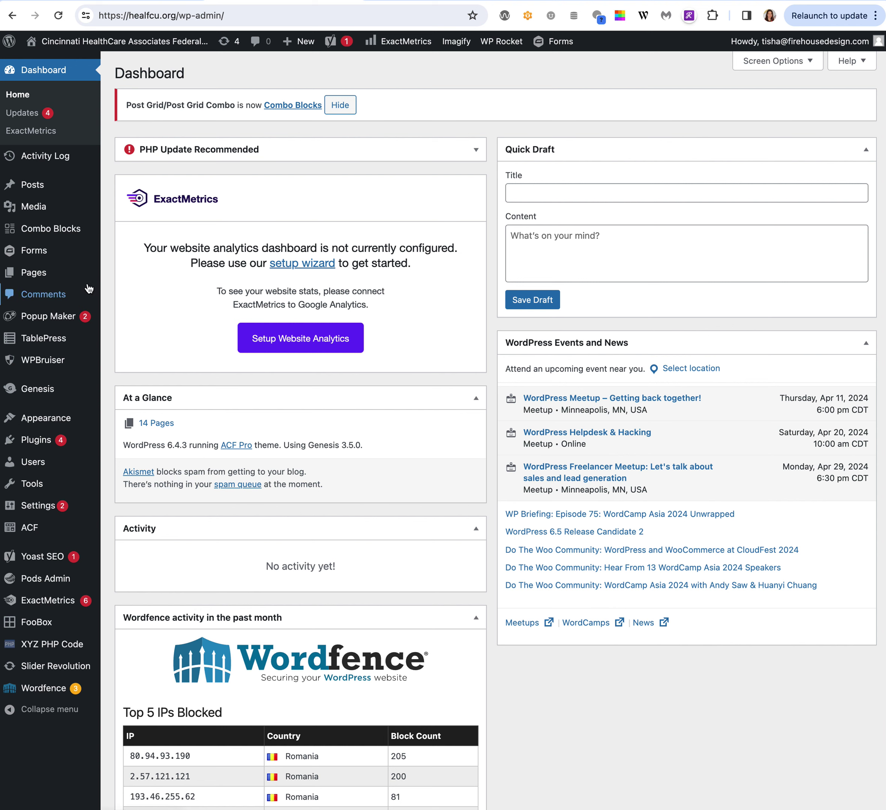
Search the Pages list for 'home' and open the Homepage in the editor.
{"action": "left_click", "coordinate": [38, 276]}
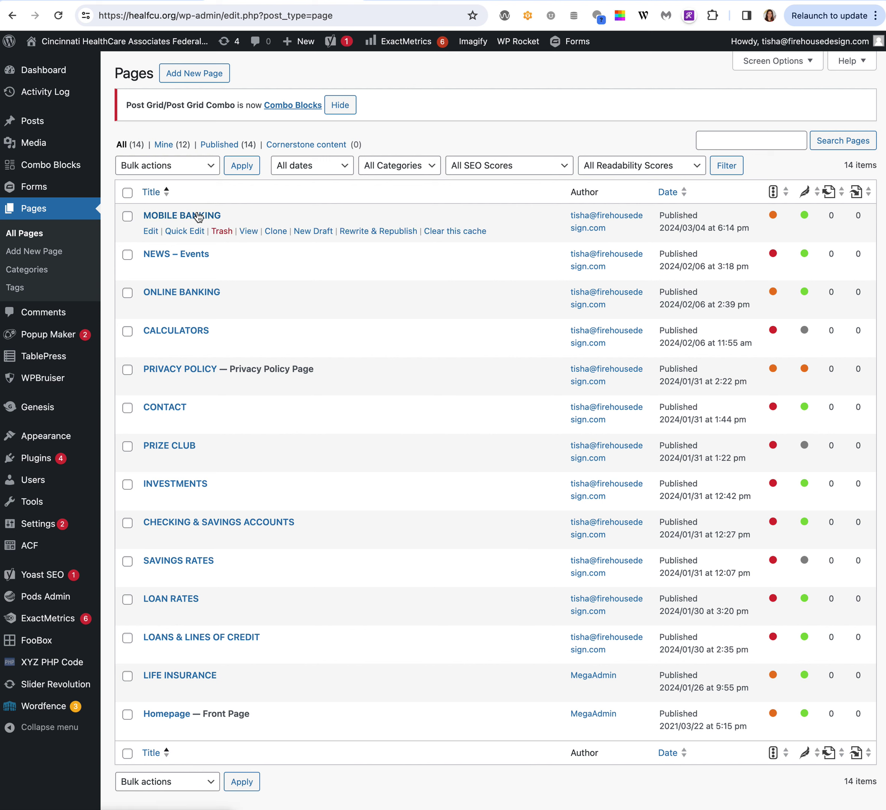
{"action": "left_click", "coordinate": [741, 140]}
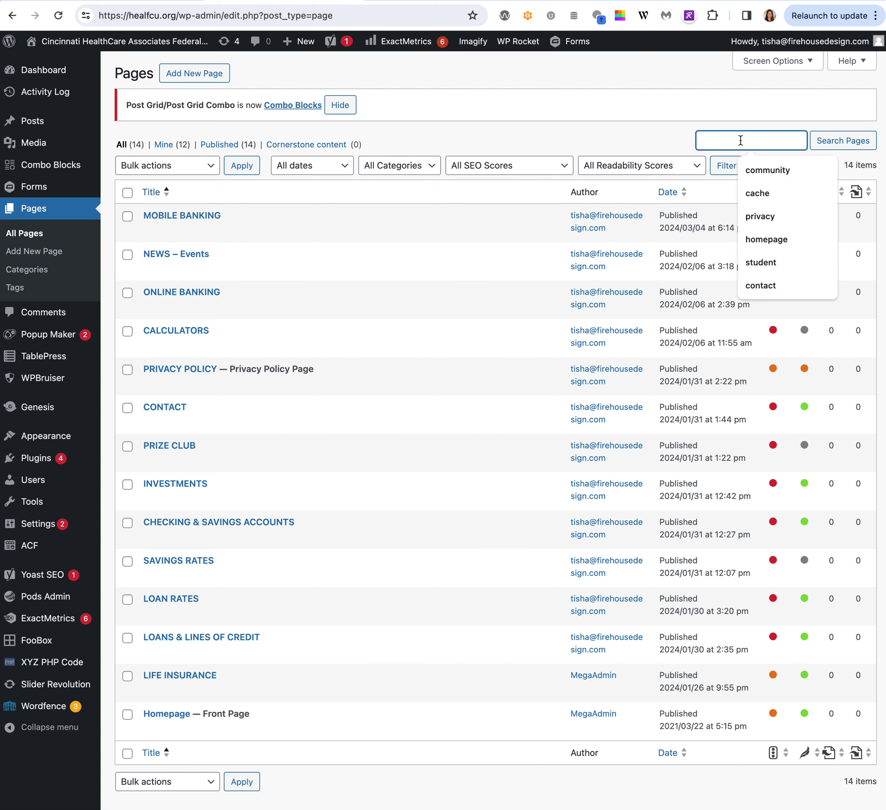
{"action": "type", "text": "home"}
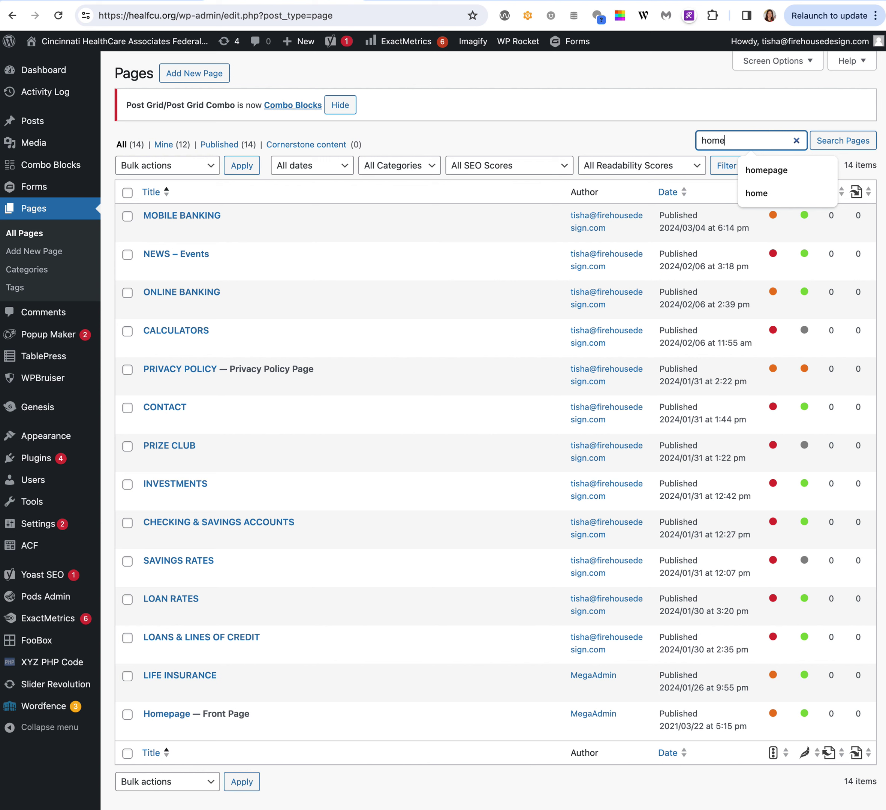
{"action": "left_click", "coordinate": [756, 193]}
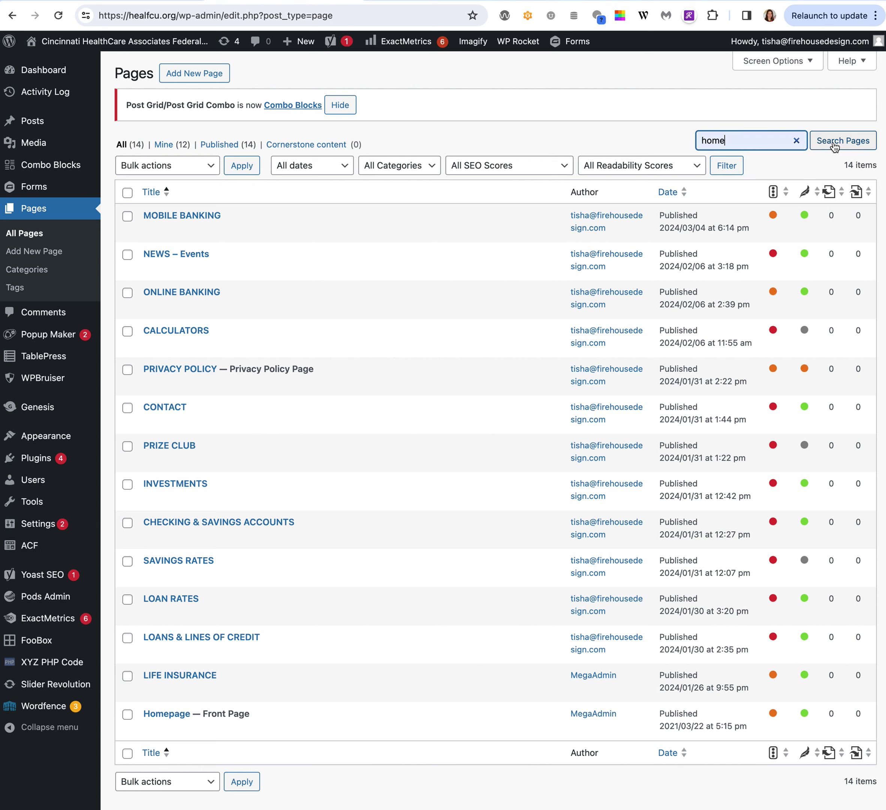
{"action": "left_click", "coordinate": [831, 146]}
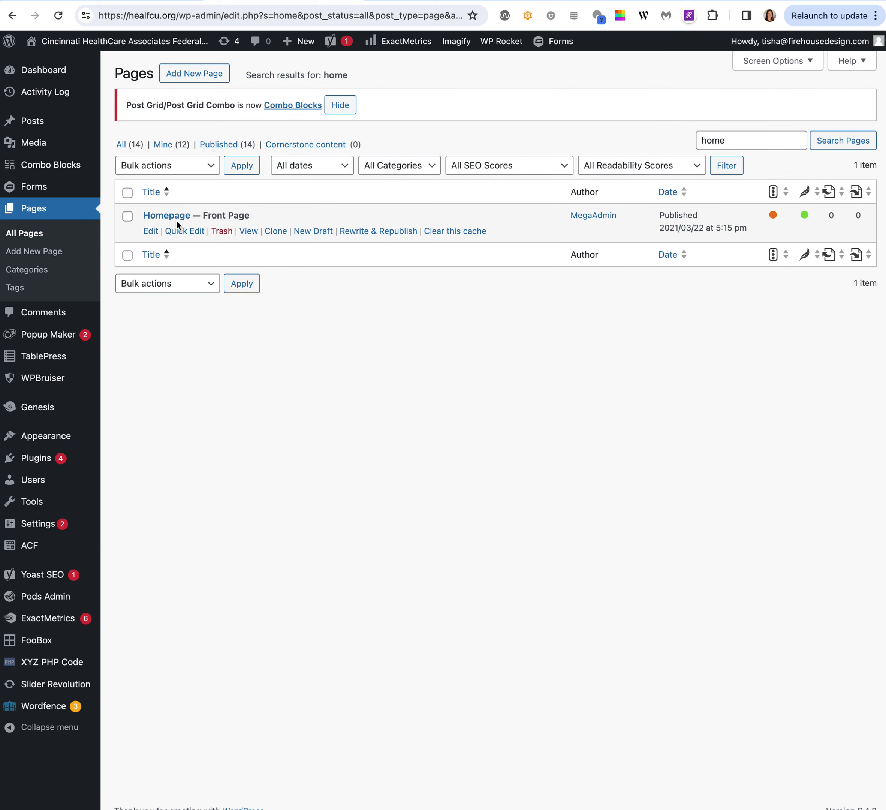
{"action": "left_click", "coordinate": [172, 220]}
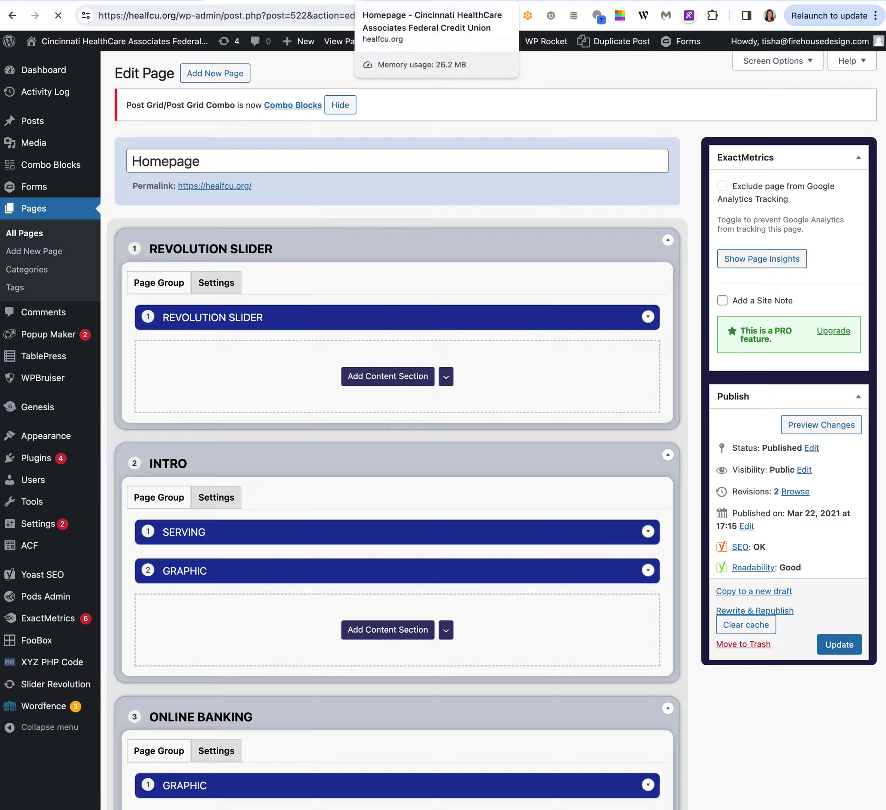
{"action": "left_click", "coordinate": [401, 0]}
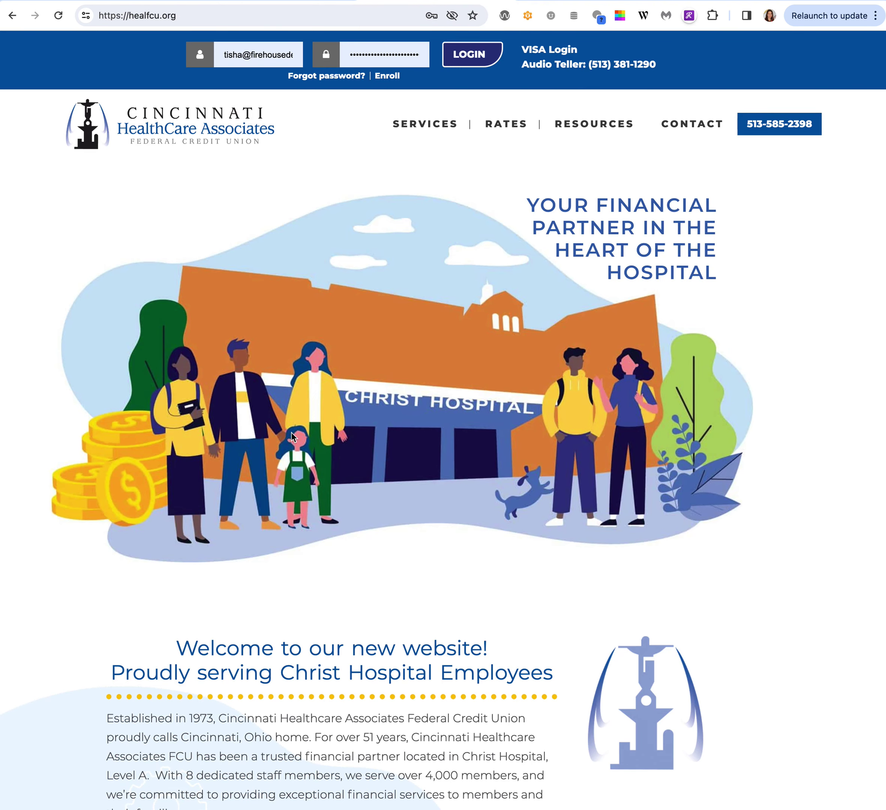
{"action": "scroll", "coordinate": [374, 297], "scroll_direction": "down", "scroll_amount": 2}
{"action": "scroll", "coordinate": [347, 296], "scroll_direction": "down", "scroll_amount": 5}
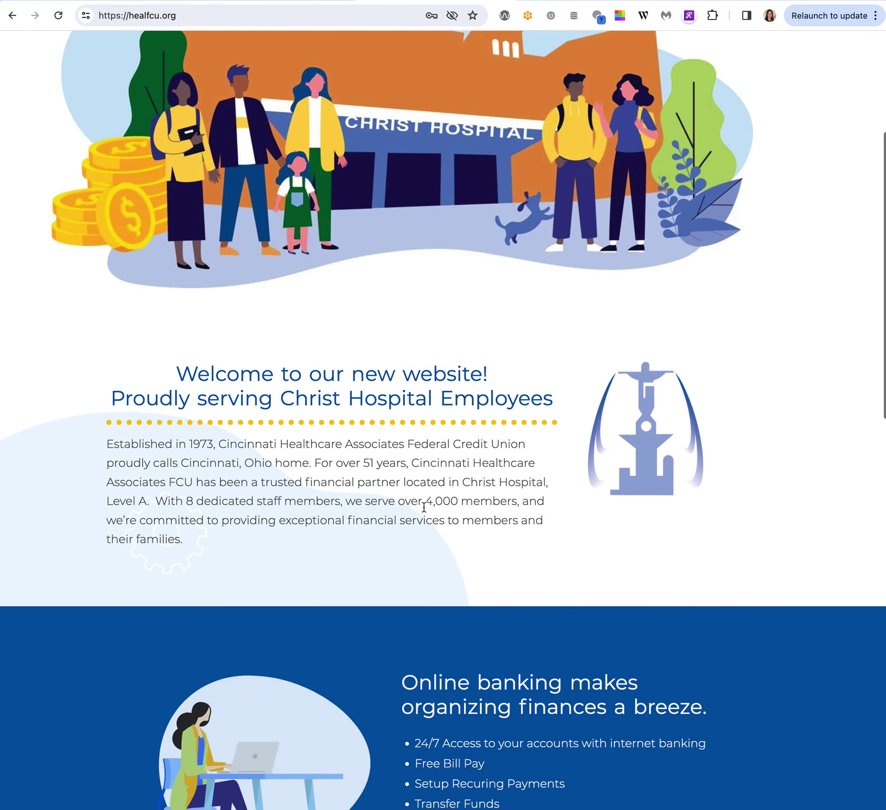
{"action": "scroll", "coordinate": [591, 487], "scroll_direction": "down", "scroll_amount": 7}
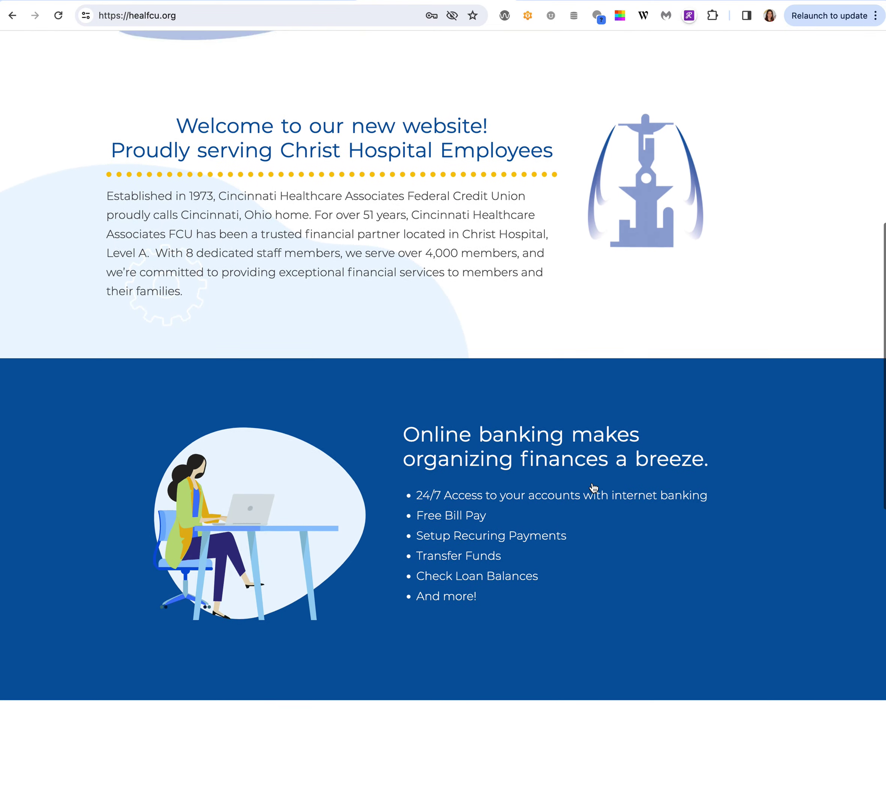
{"action": "scroll", "coordinate": [301, 504], "scroll_direction": "down", "scroll_amount": 5}
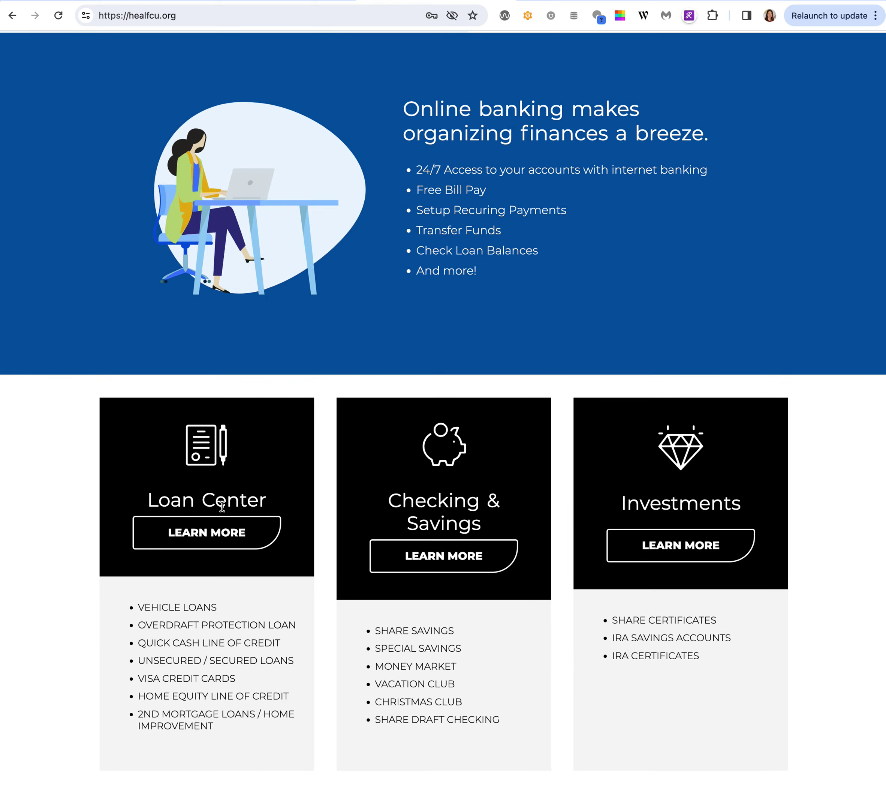
{"action": "scroll", "coordinate": [566, 519], "scroll_direction": "down", "scroll_amount": 4}
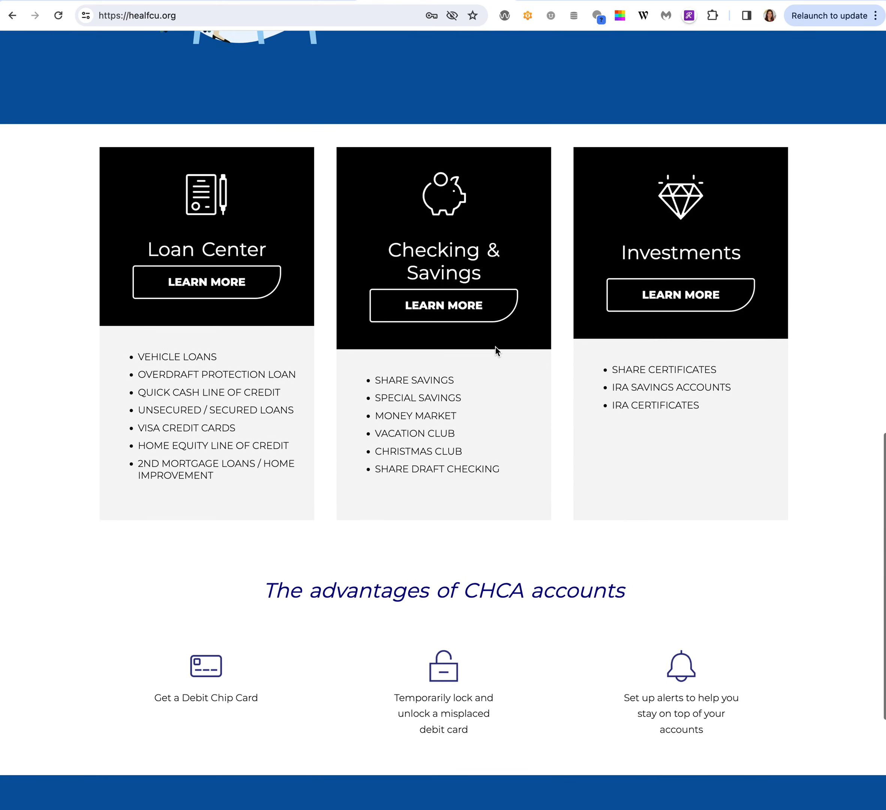
{"action": "scroll", "coordinate": [496, 391], "scroll_direction": "down", "scroll_amount": 5}
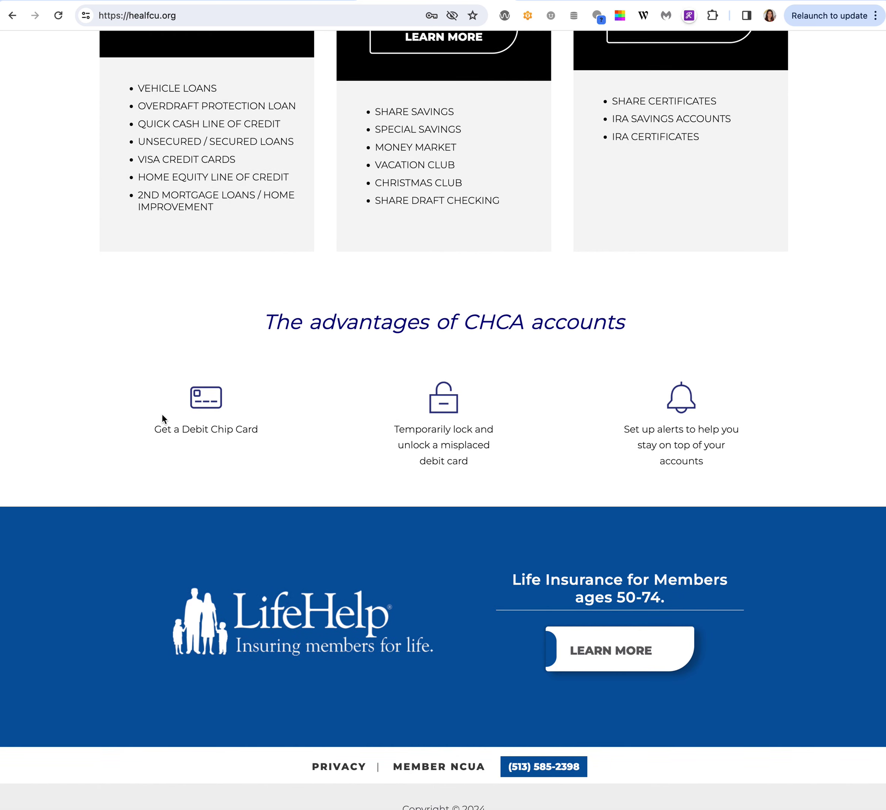
{"action": "scroll", "coordinate": [292, 434], "scroll_direction": "down", "scroll_amount": 1}
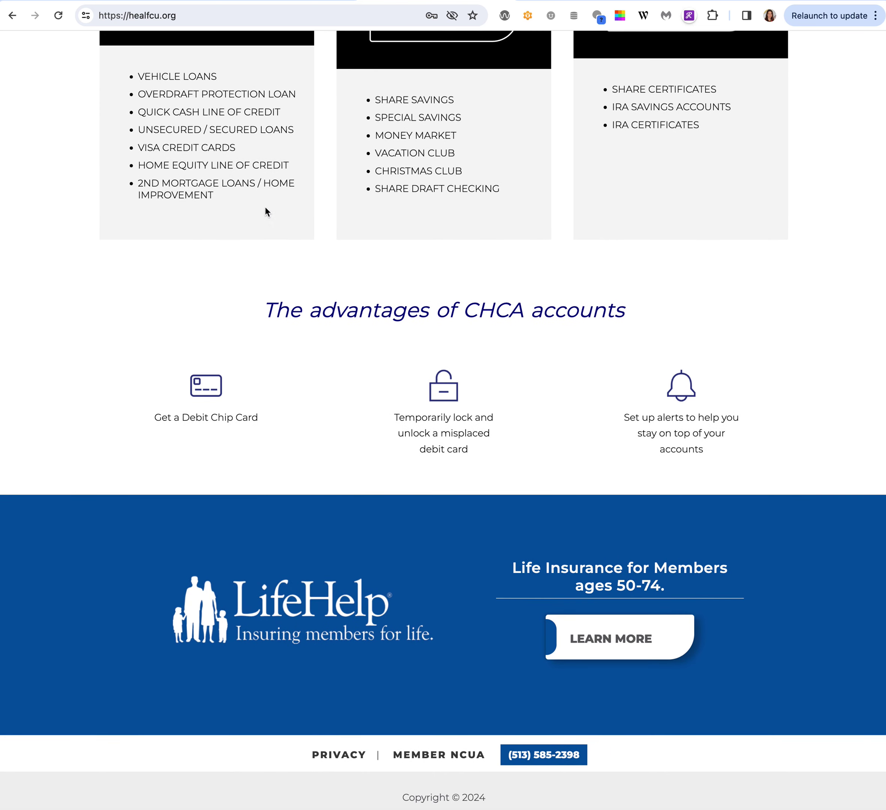
{"action": "key", "text": "ctrl+shift+Tab"}
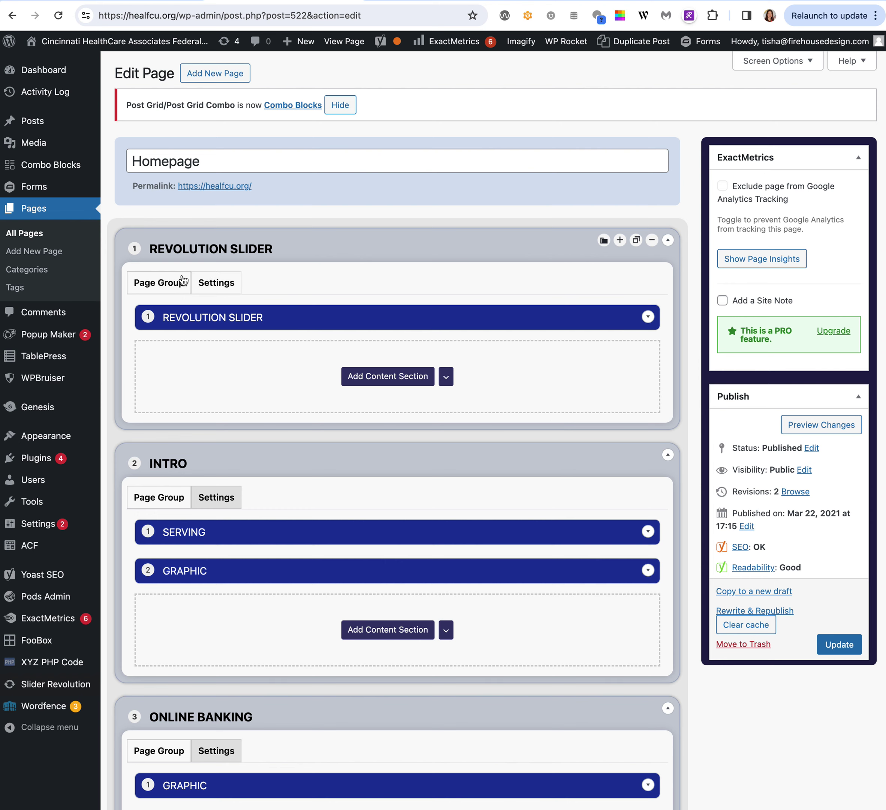
Expand and re-collapse the Revolution Slider block, then expand the Serving block's welcome text.
{"action": "scroll", "coordinate": [419, 605], "scroll_direction": "down", "scroll_amount": 5}
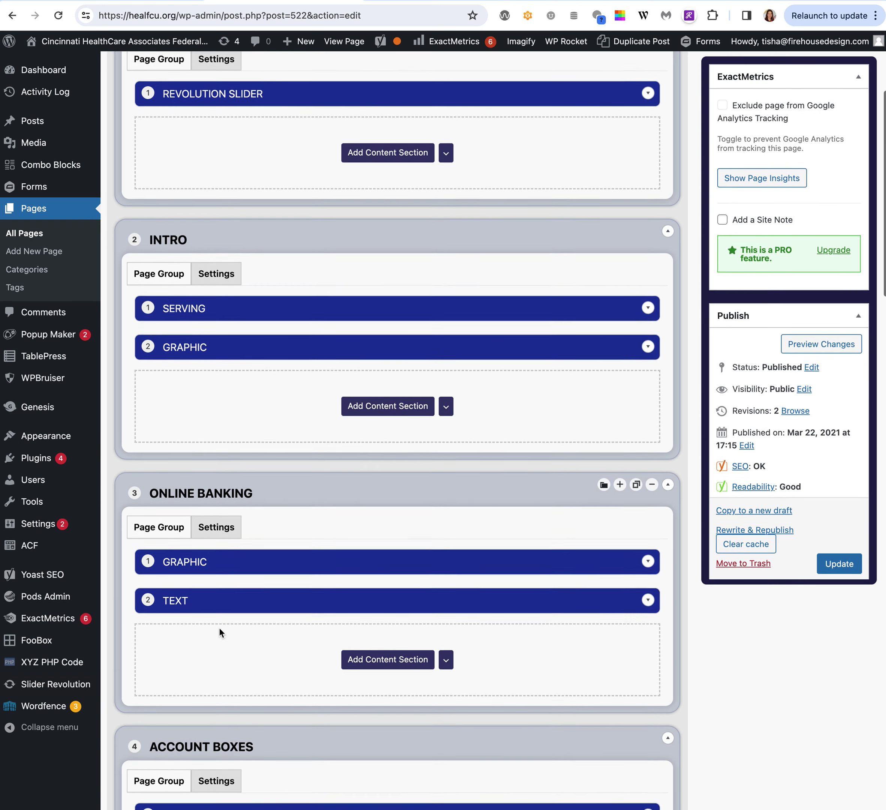
{"action": "scroll", "coordinate": [445, 590], "scroll_direction": "up", "scroll_amount": 2}
{"action": "scroll", "coordinate": [497, 219], "scroll_direction": "up", "scroll_amount": 3}
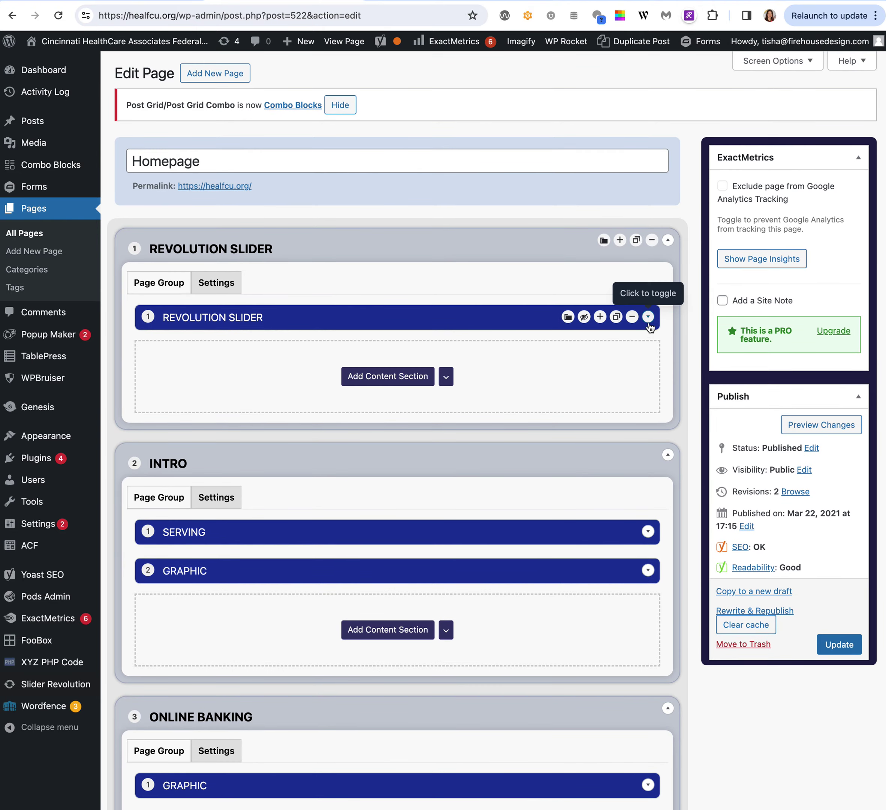
{"action": "left_click", "coordinate": [649, 317]}
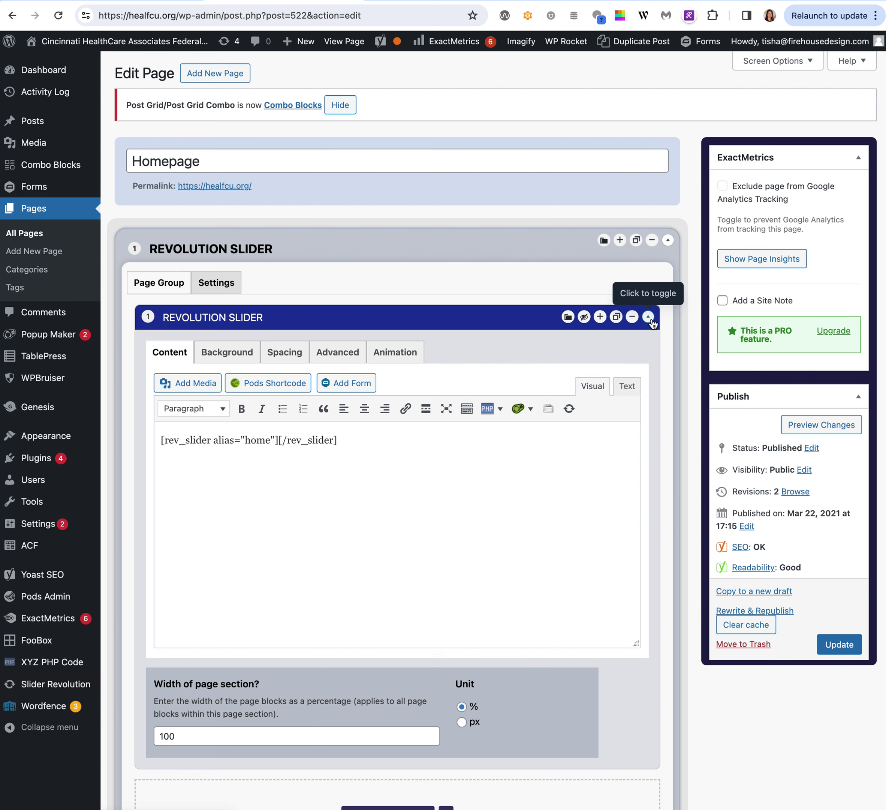
{"action": "left_click", "coordinate": [649, 317]}
{"action": "scroll", "coordinate": [605, 475], "scroll_direction": "down", "scroll_amount": 2}
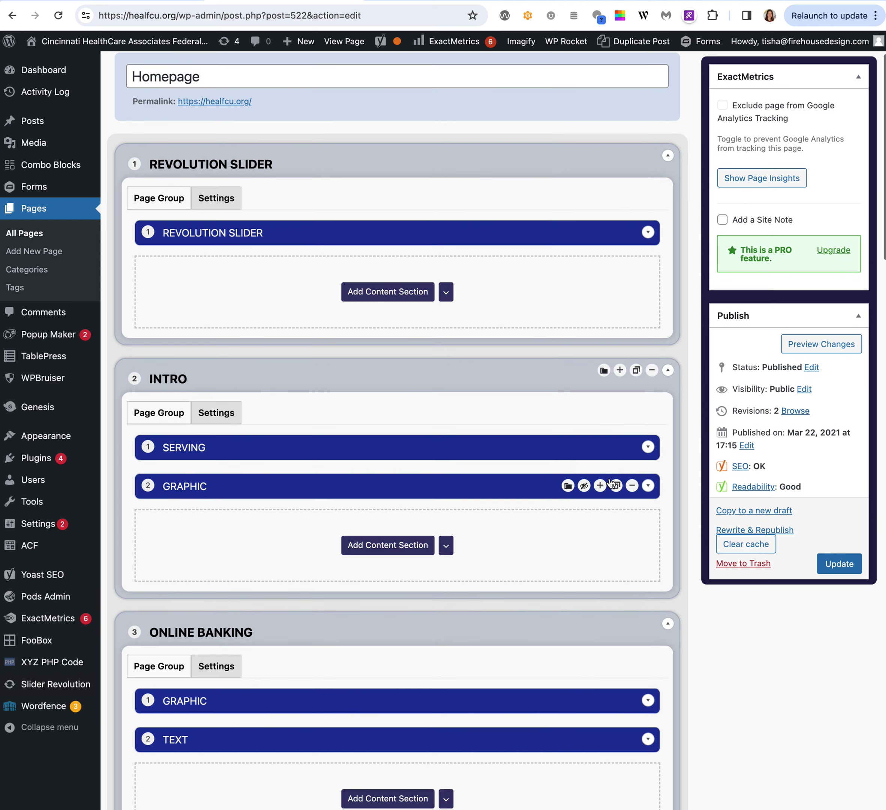
{"action": "left_click", "coordinate": [648, 447]}
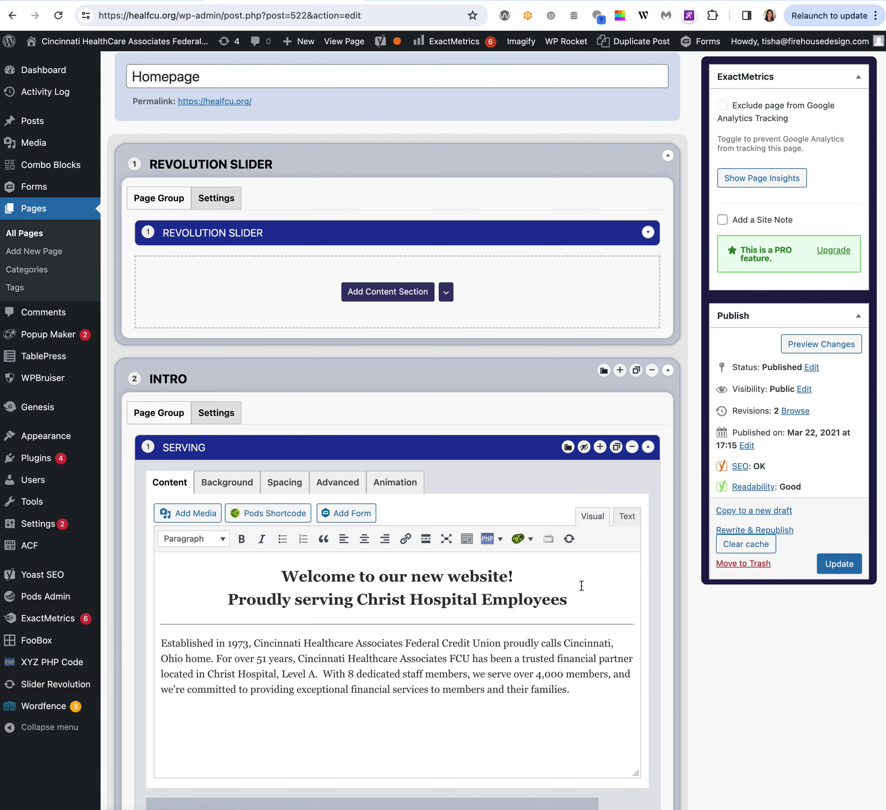
{"action": "scroll", "coordinate": [582, 585], "scroll_direction": "down", "scroll_amount": 2}
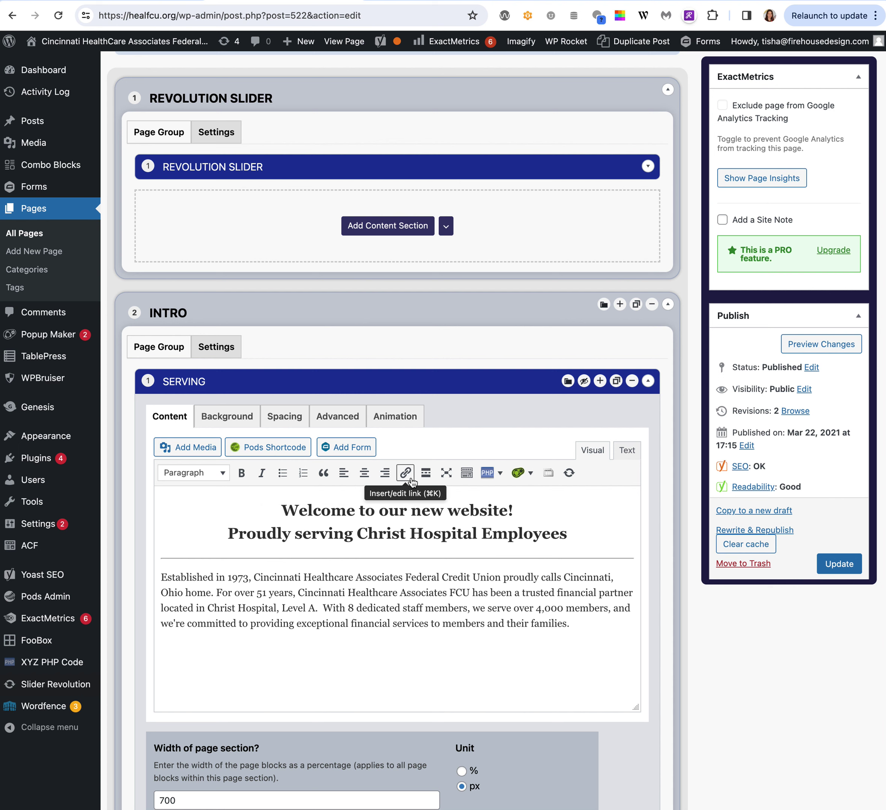
{"action": "left_click", "coordinate": [219, 478]}
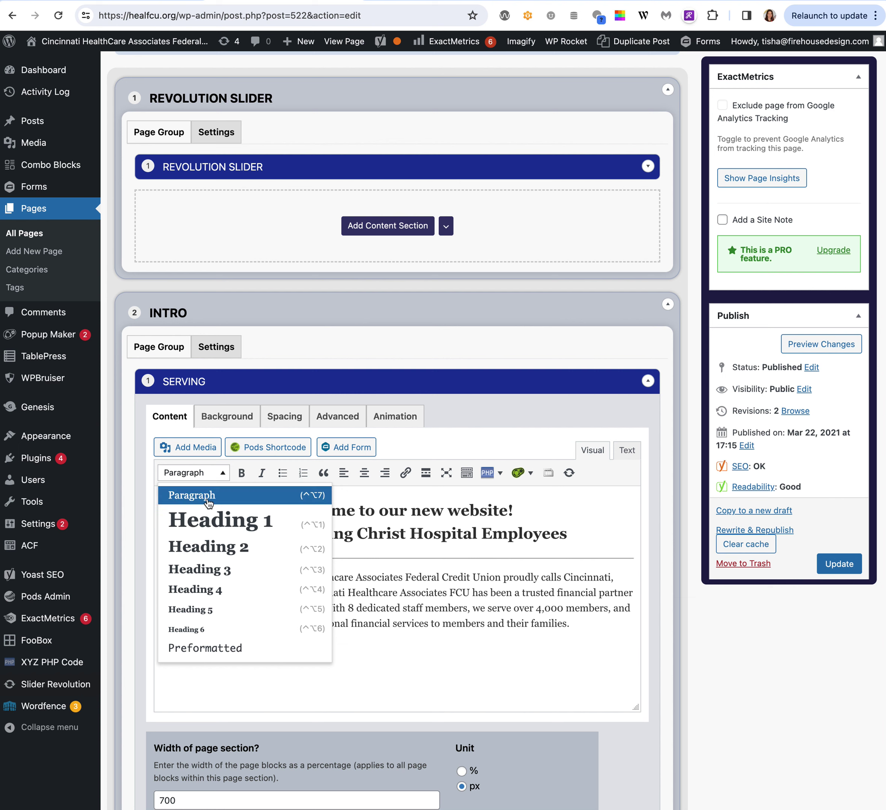
{"action": "left_click", "coordinate": [208, 503]}
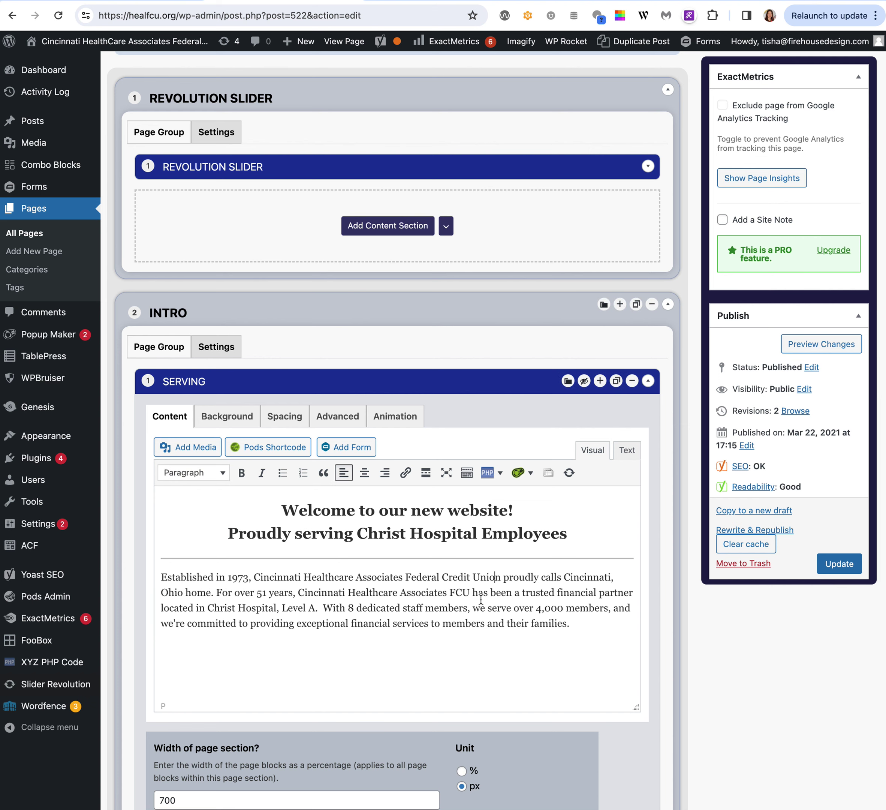
{"action": "left_click_drag", "start_coordinate": [479, 592], "coordinate": [246, 592]}
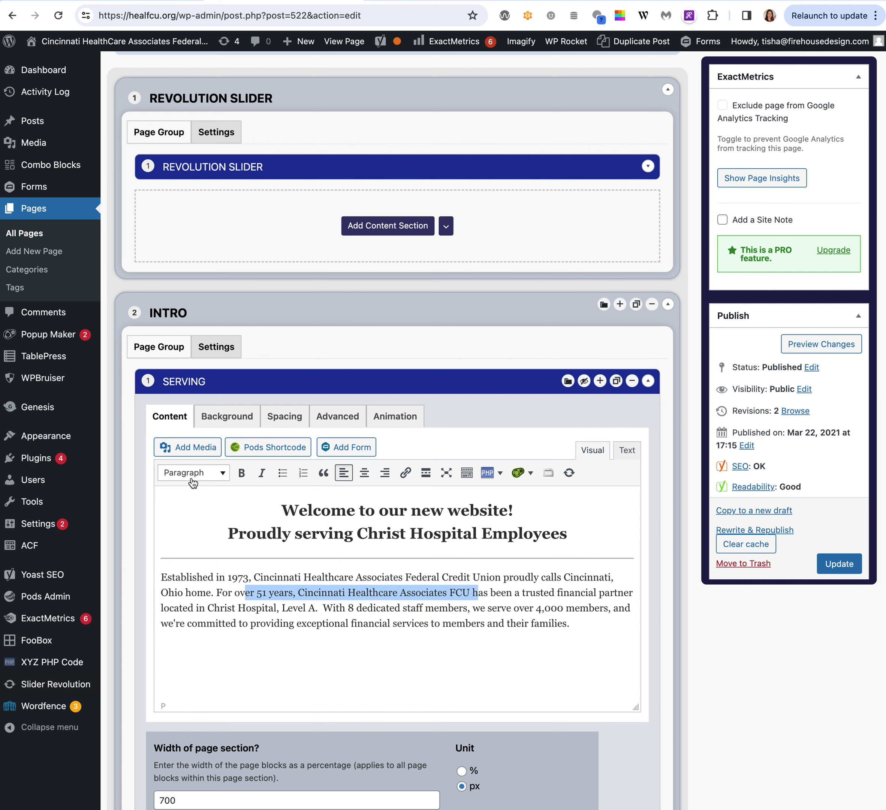
{"action": "left_click_drag", "start_coordinate": [288, 510], "coordinate": [486, 510]}
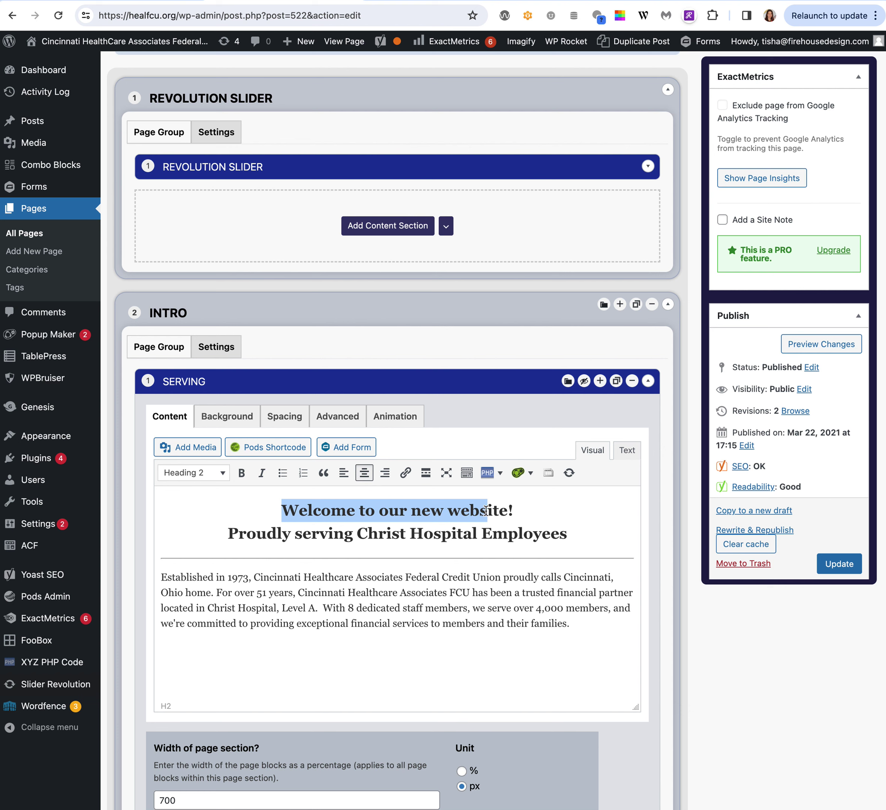
{"action": "left_click", "coordinate": [210, 473]}
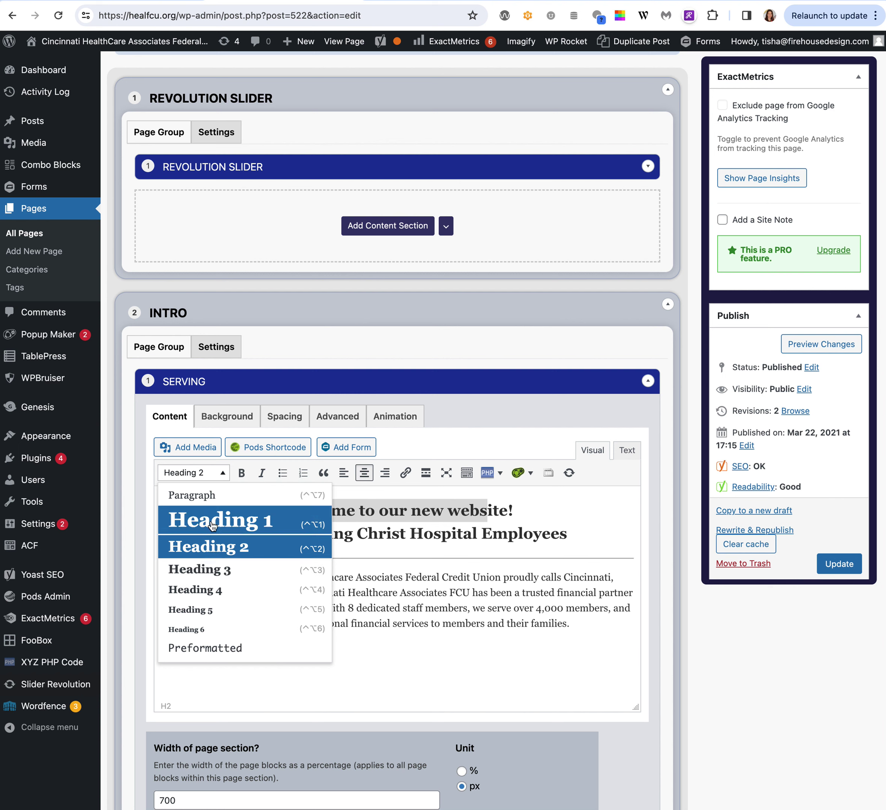
{"action": "left_click", "coordinate": [498, 589]}
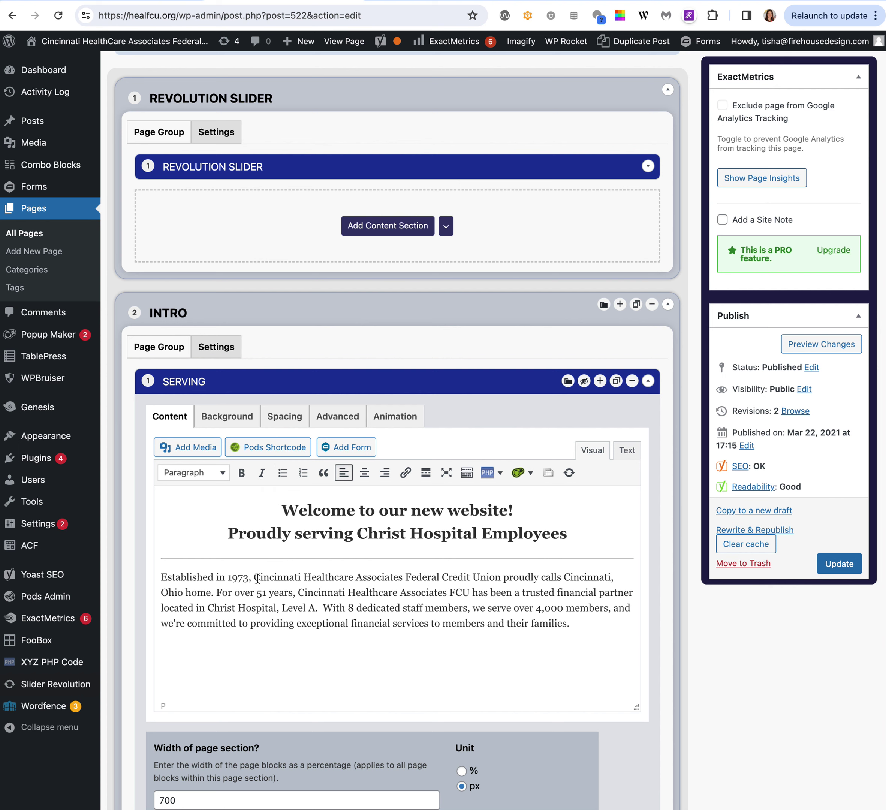
{"action": "left_click_drag", "start_coordinate": [255, 577], "coordinate": [503, 577]}
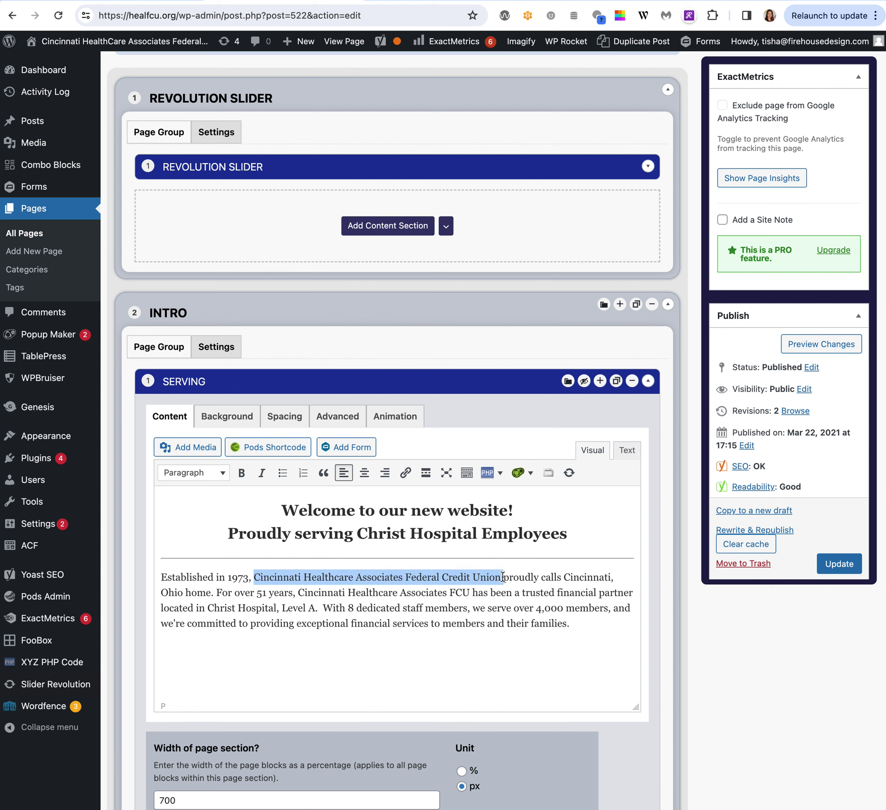
{"action": "left_click", "coordinate": [405, 473]}
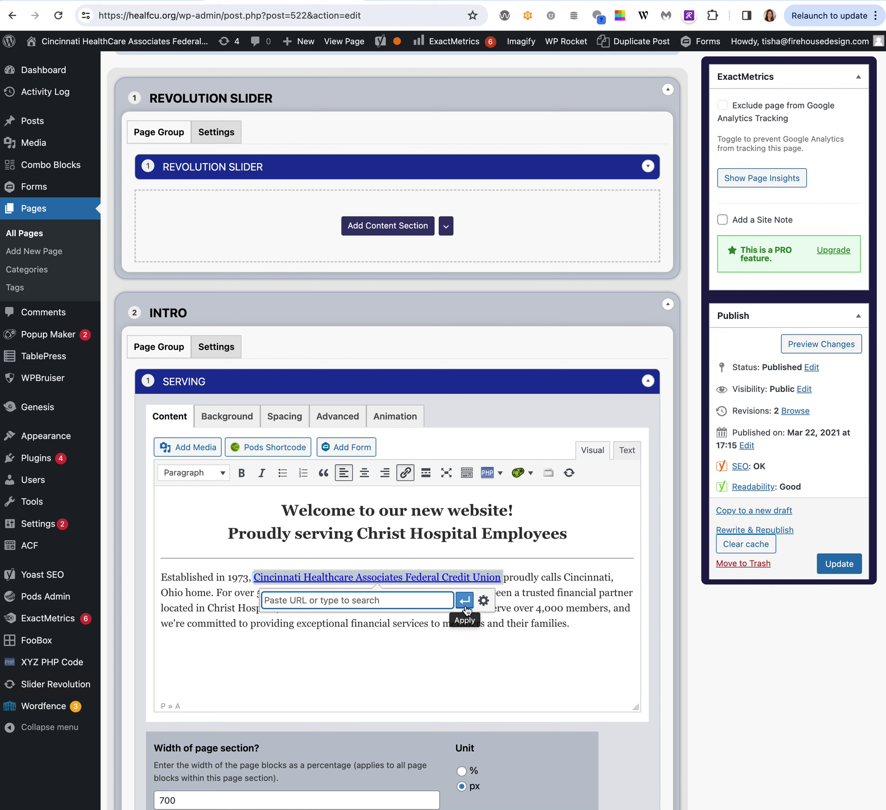
{"action": "left_click", "coordinate": [482, 601]}
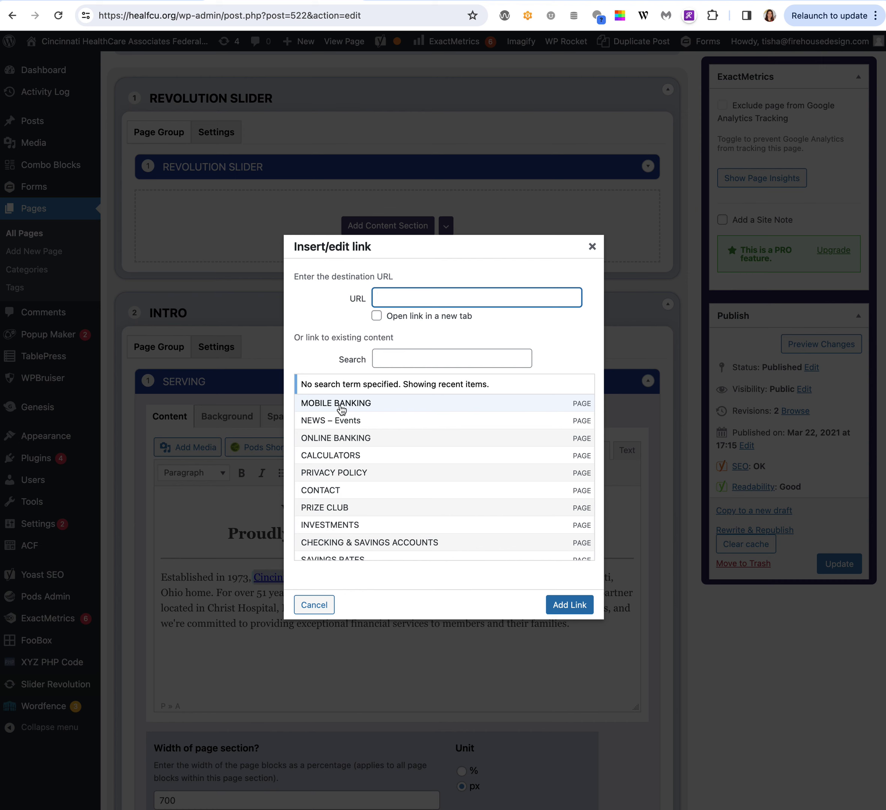
{"action": "left_click", "coordinate": [592, 247]}
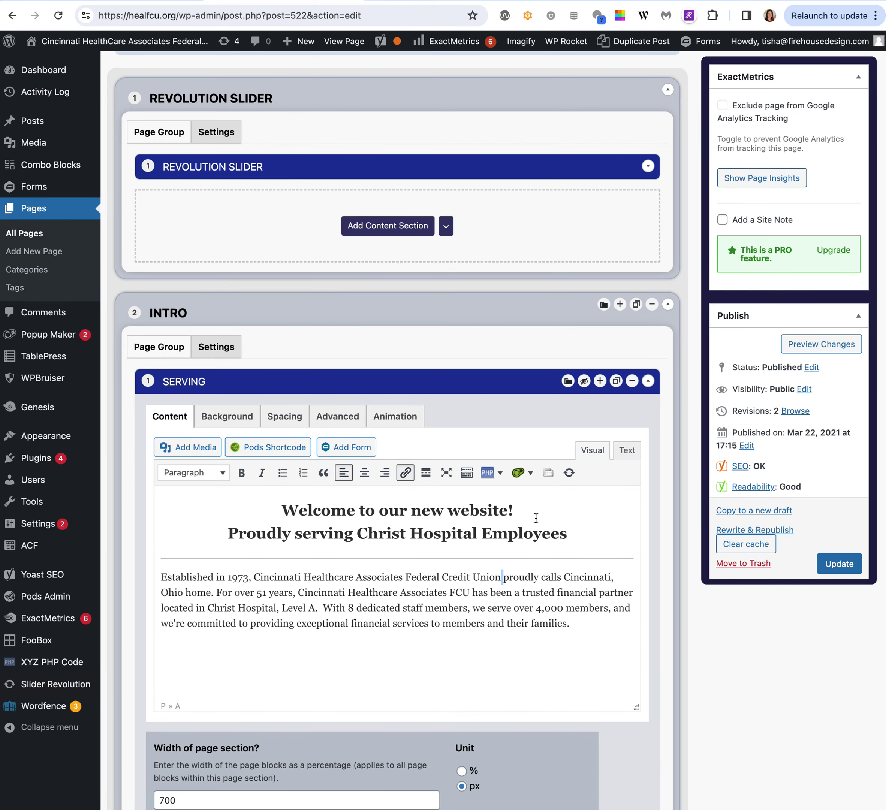
Show the extra formatting toolbar and add a line reading 'Button' below the intro paragraph.
{"action": "left_click", "coordinate": [467, 474]}
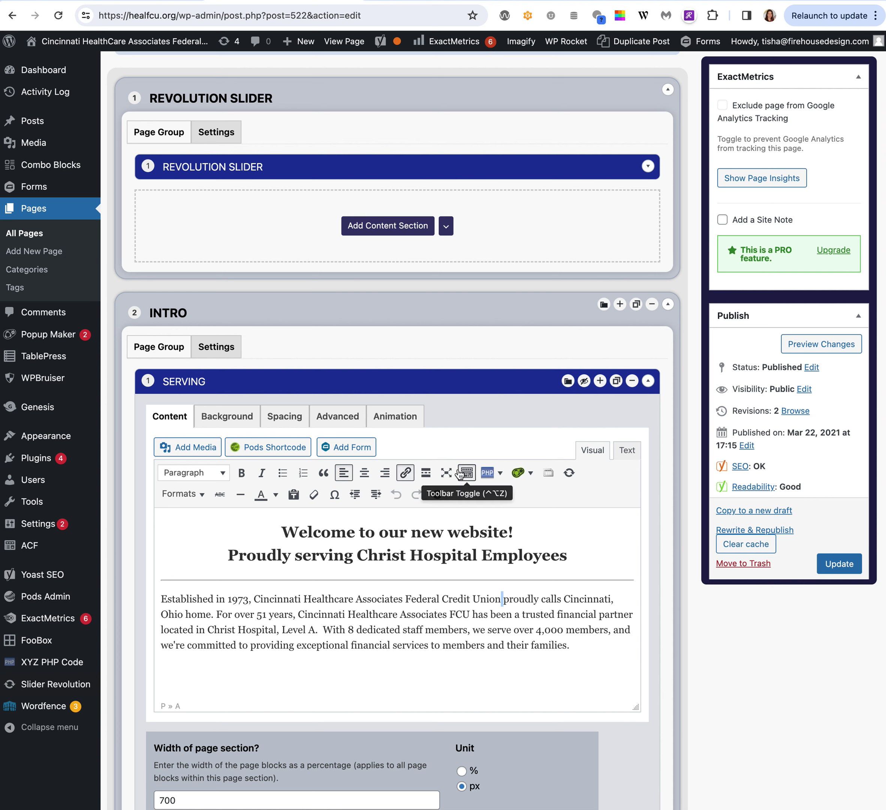
{"action": "left_click", "coordinate": [204, 498]}
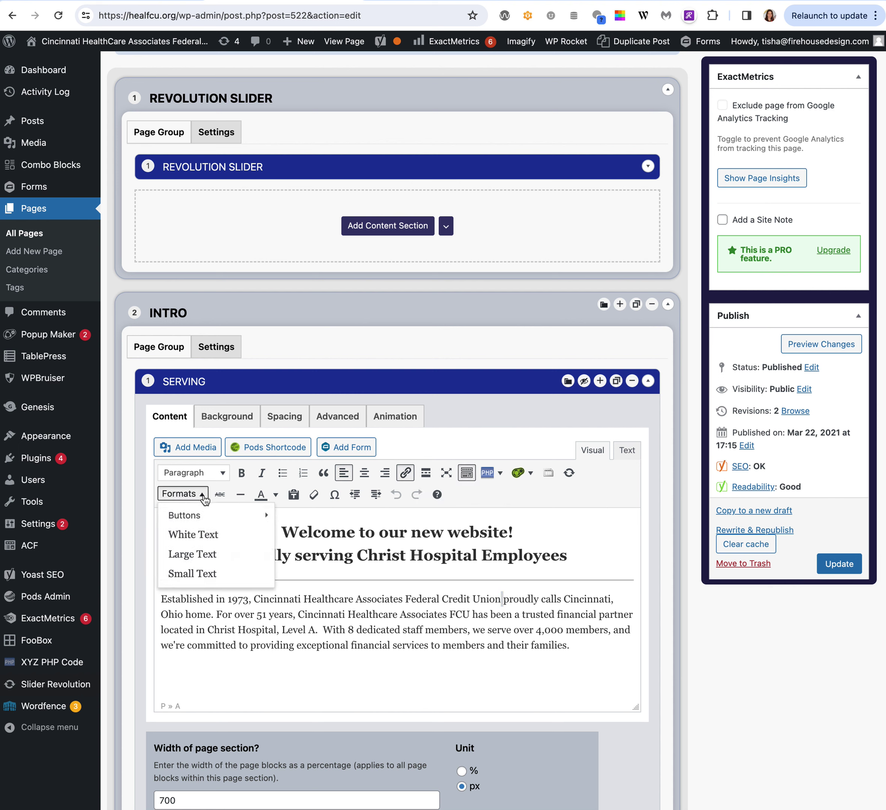
{"action": "mouse_move", "coordinate": [195, 515]}
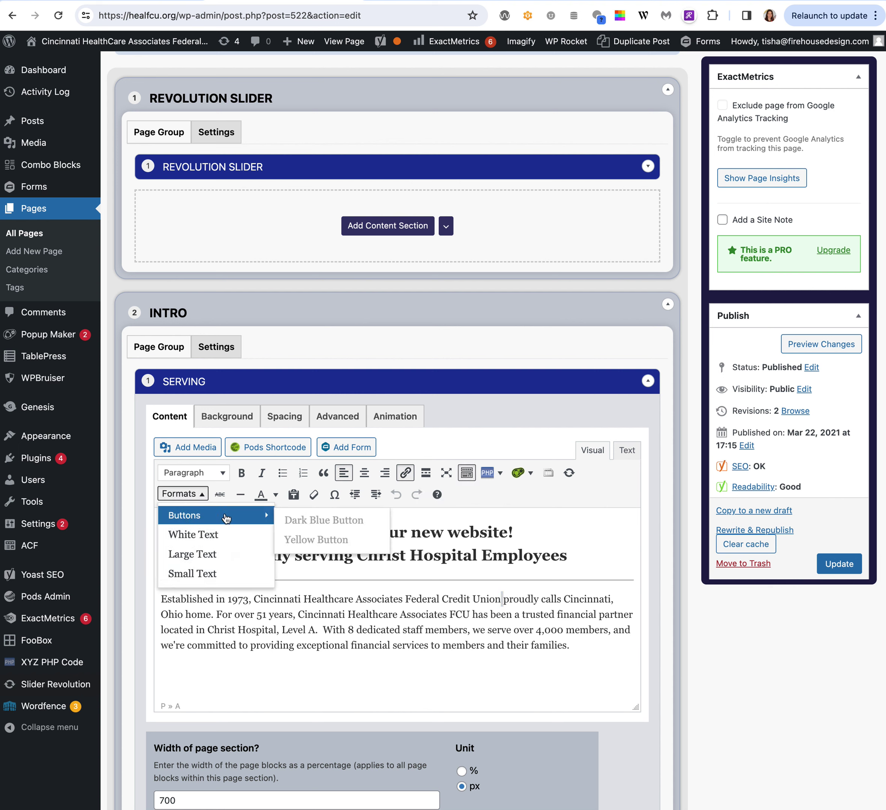
{"action": "left_click", "coordinate": [508, 671]}
{"action": "key", "text": "BackSpace"}
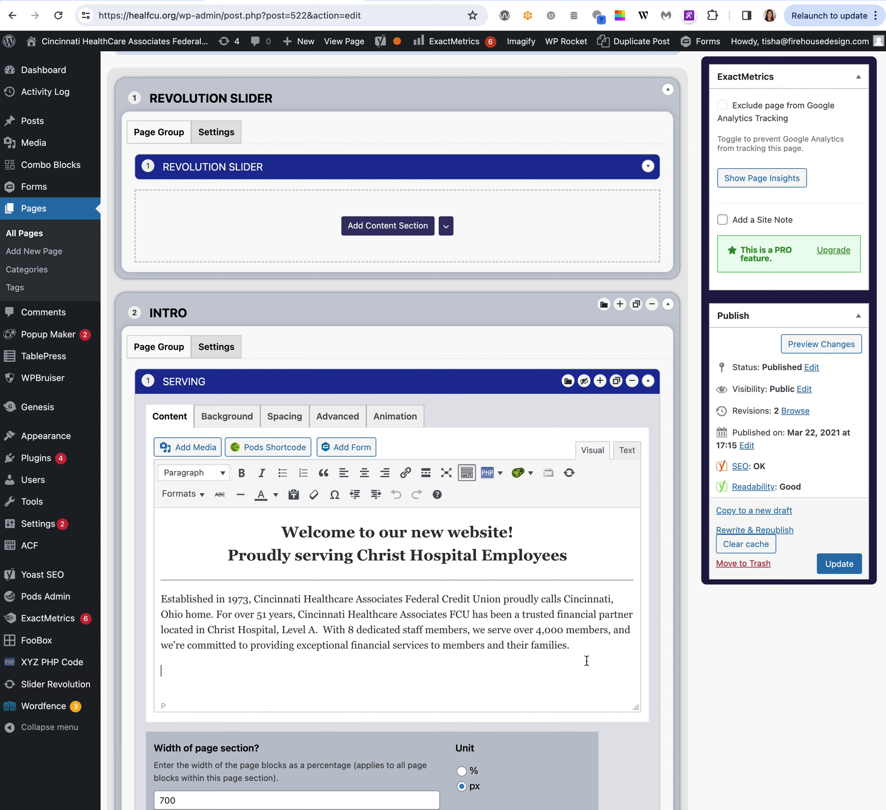
{"action": "key", "text": "Return"}
{"action": "key", "text": "Return"}
{"action": "type", "text": "Button"}
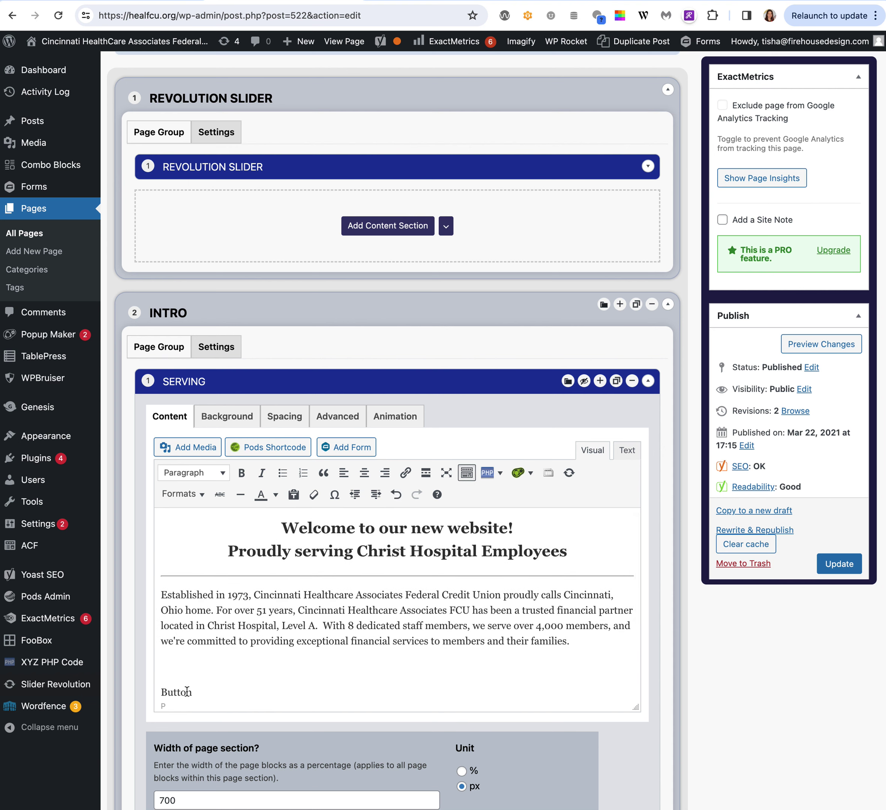
Select 'Button' and browse the list of custom text styles.
{"action": "double_click", "coordinate": [185, 691]}
{"action": "left_click", "coordinate": [179, 494]}
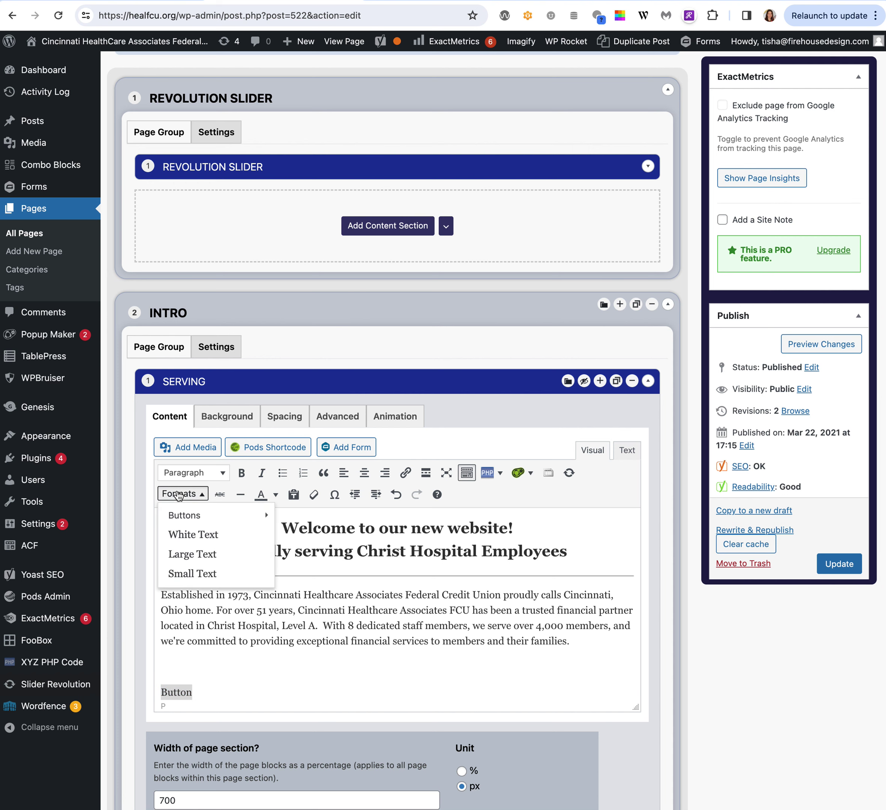
{"action": "mouse_move", "coordinate": [181, 512]}
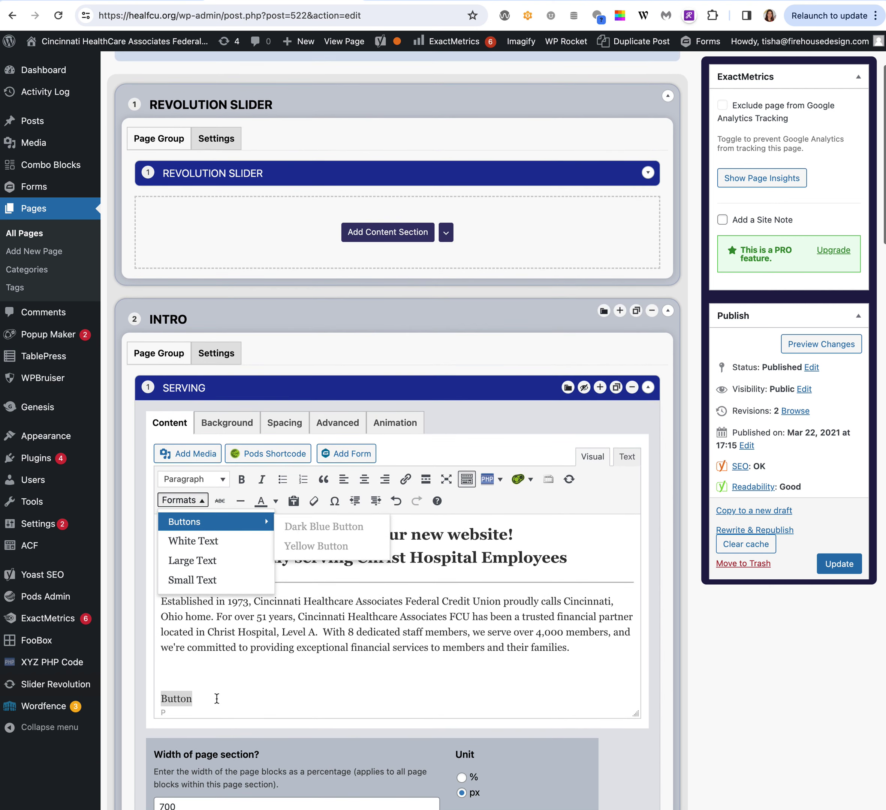
{"action": "mouse_move", "coordinate": [267, 522]}
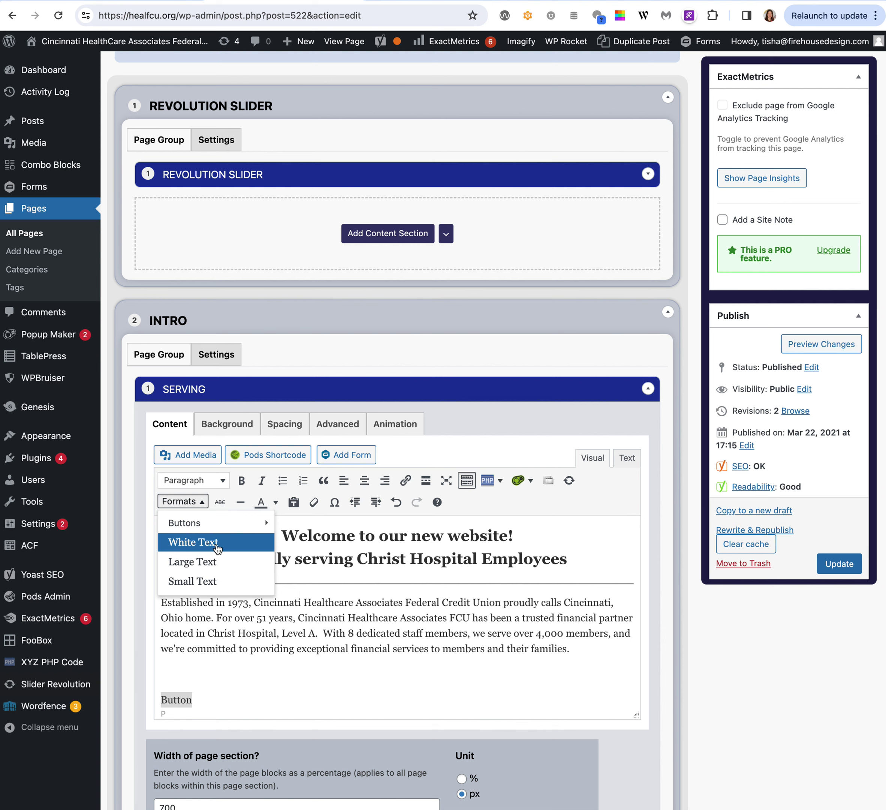
{"action": "left_click", "coordinate": [283, 688]}
Look through the text colour and style menus, then collapse the Serving block.
{"action": "scroll", "coordinate": [287, 682], "scroll_direction": "down", "scroll_amount": 1}
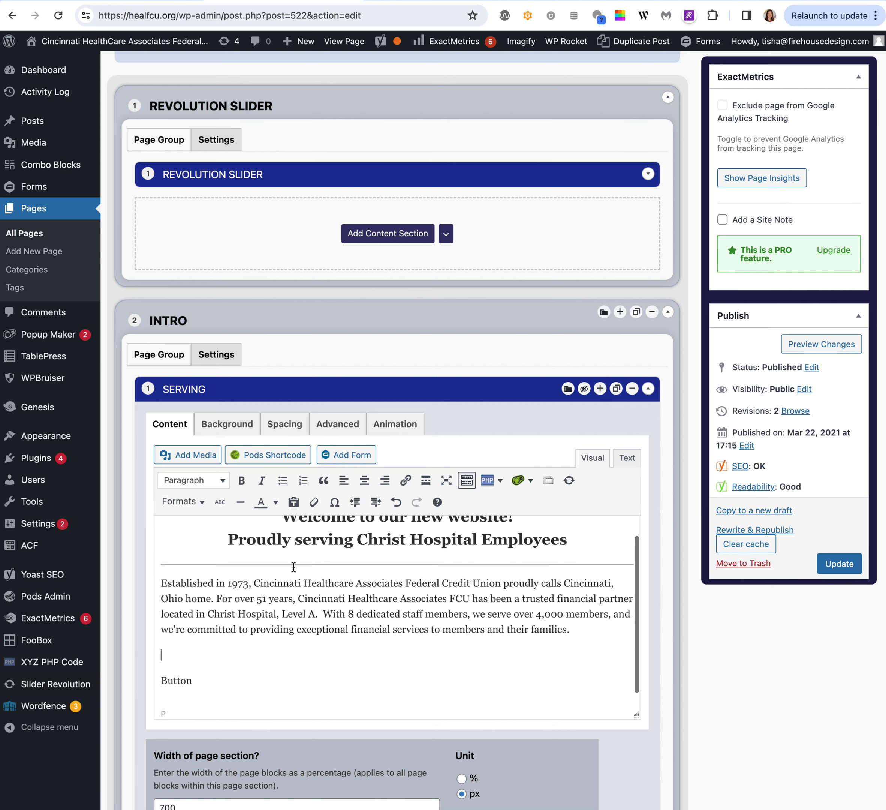
{"action": "left_click", "coordinate": [276, 503]}
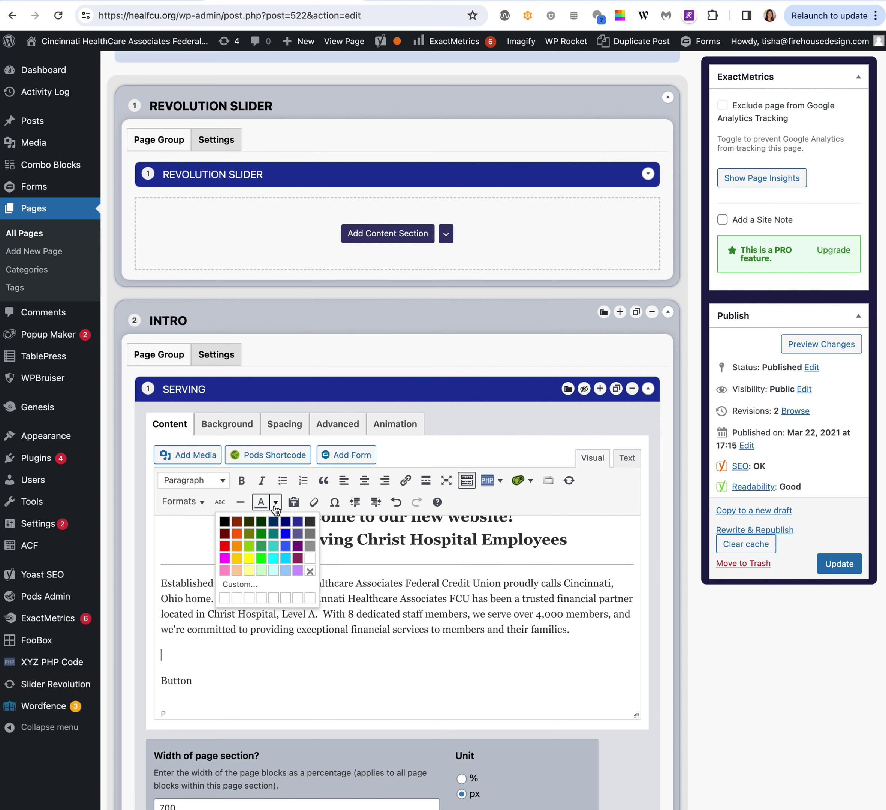
{"action": "left_click", "coordinate": [199, 503]}
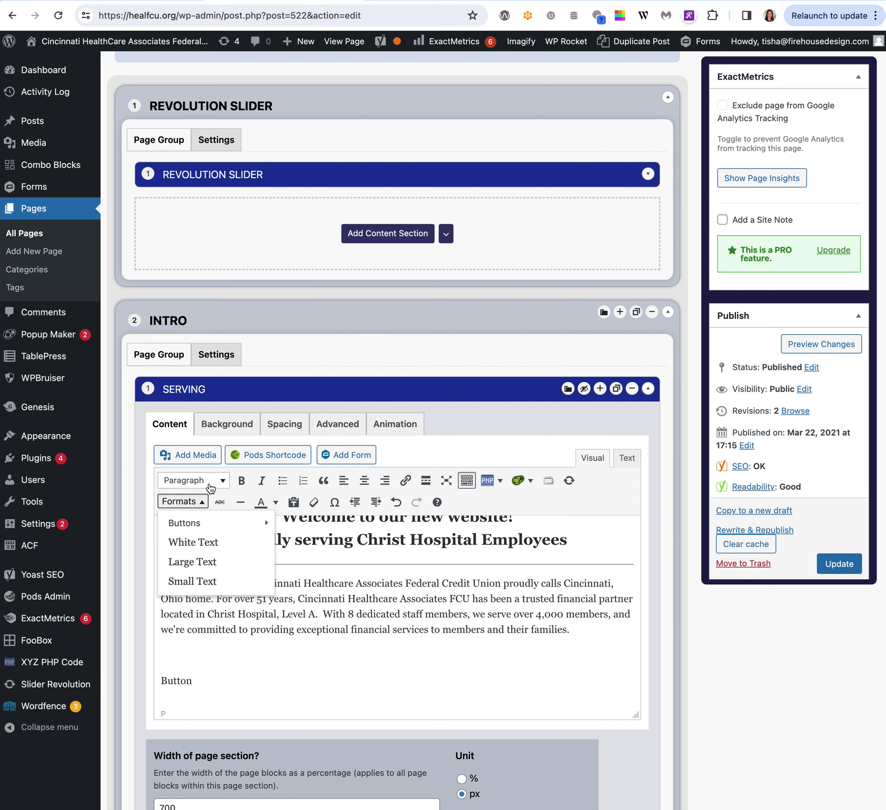
{"action": "left_click", "coordinate": [193, 480]}
{"action": "left_click", "coordinate": [470, 672]}
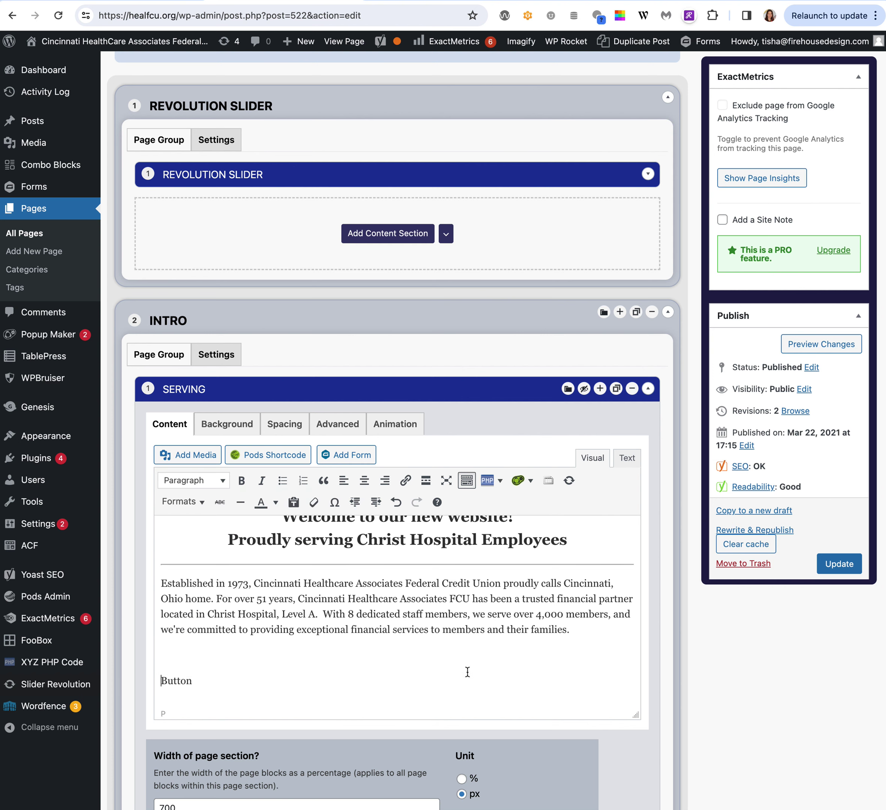
{"action": "left_click", "coordinate": [649, 388]}
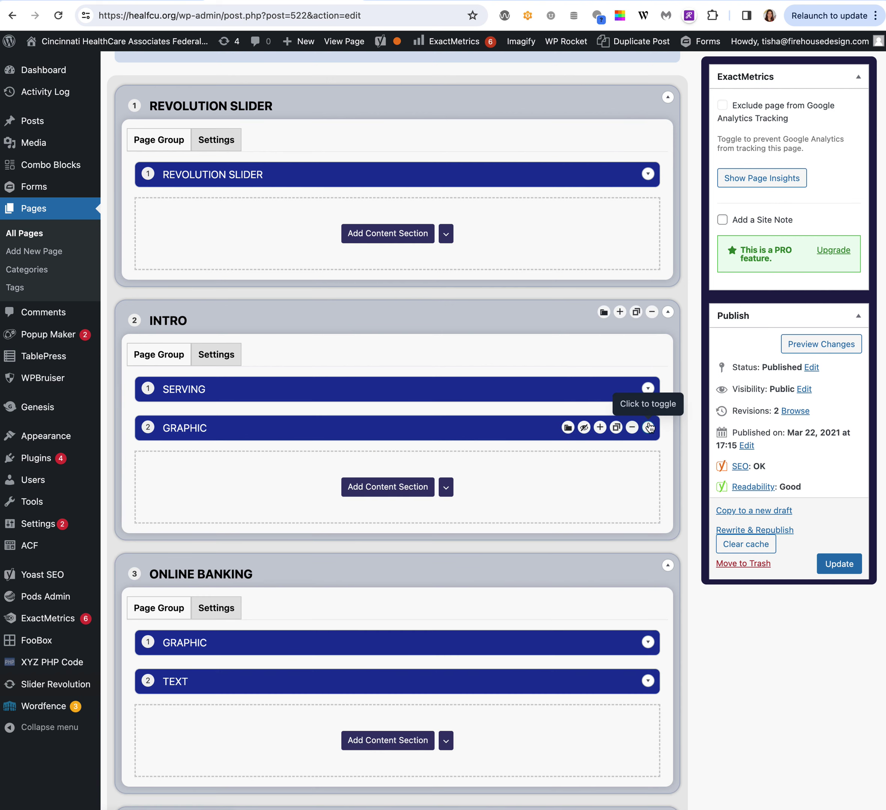
Expand the Graphic block, compare it with the live home page, then collapse it.
{"action": "left_click", "coordinate": [648, 427]}
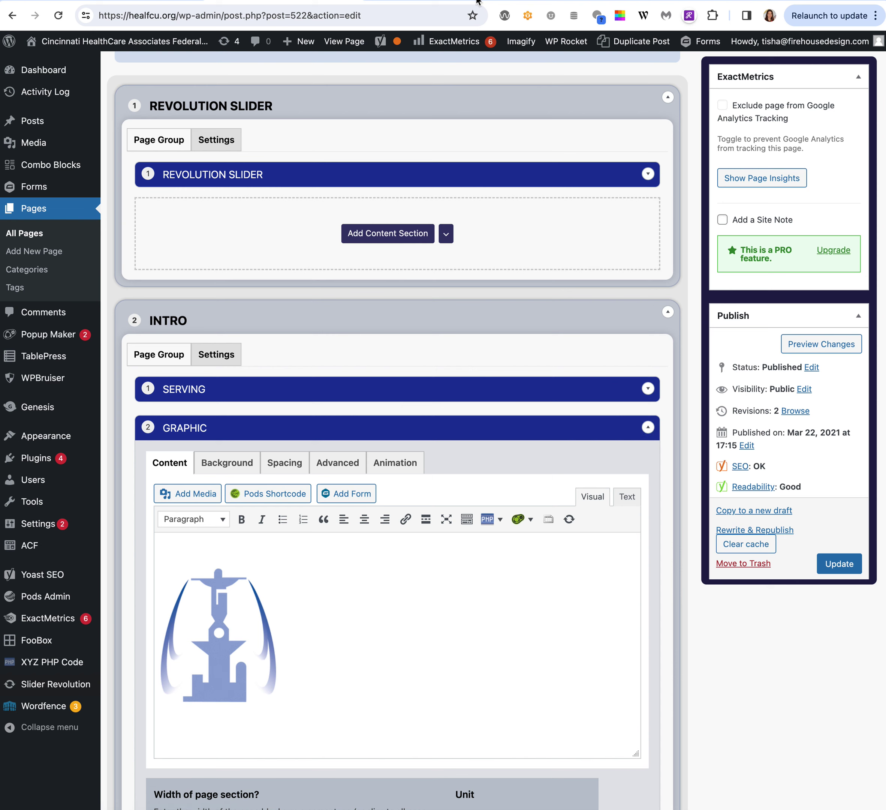
{"action": "key", "text": "ctrl+Tab"}
{"action": "scroll", "coordinate": [460, 319], "scroll_direction": "up", "scroll_amount": 20}
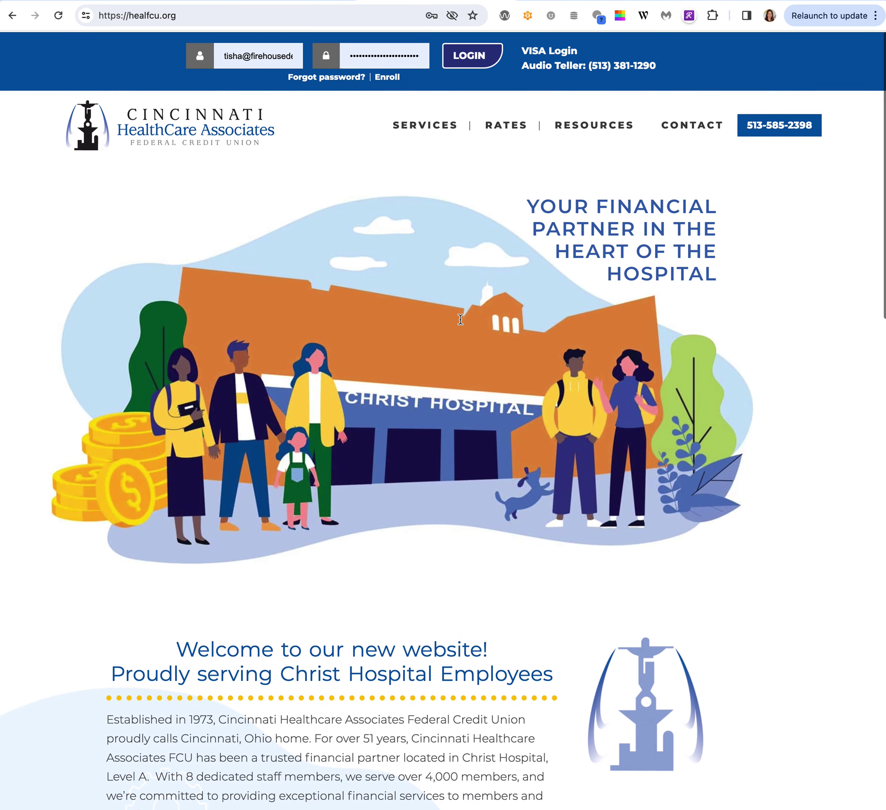
{"action": "key", "text": "ctrl+shift+Tab"}
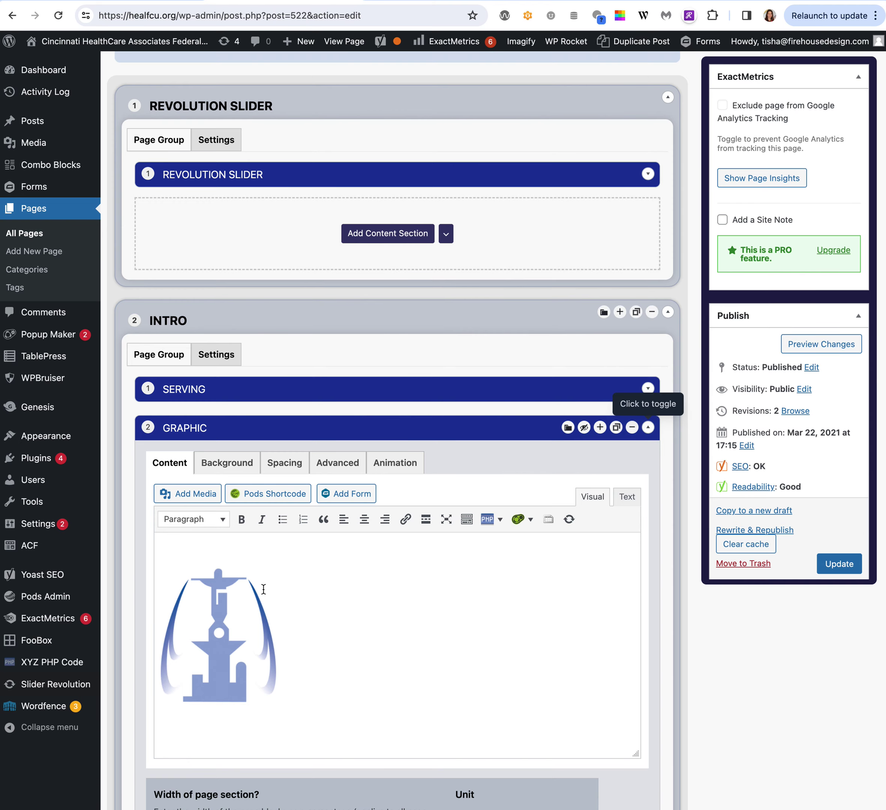
{"action": "scroll", "coordinate": [407, 610], "scroll_direction": "down", "scroll_amount": 1}
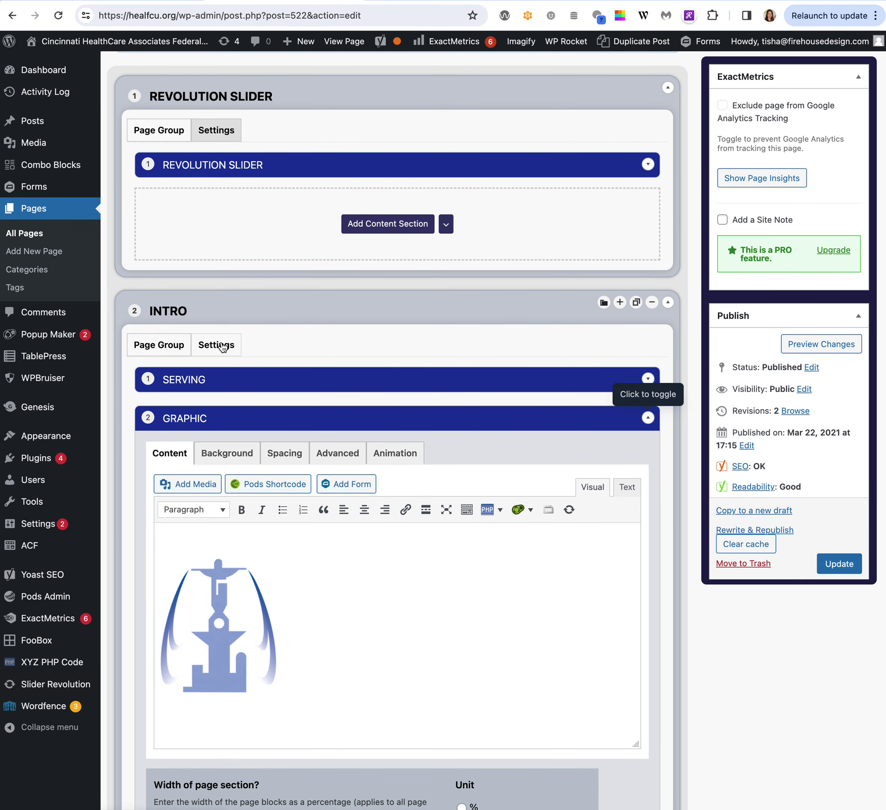
{"action": "left_click", "coordinate": [648, 418]}
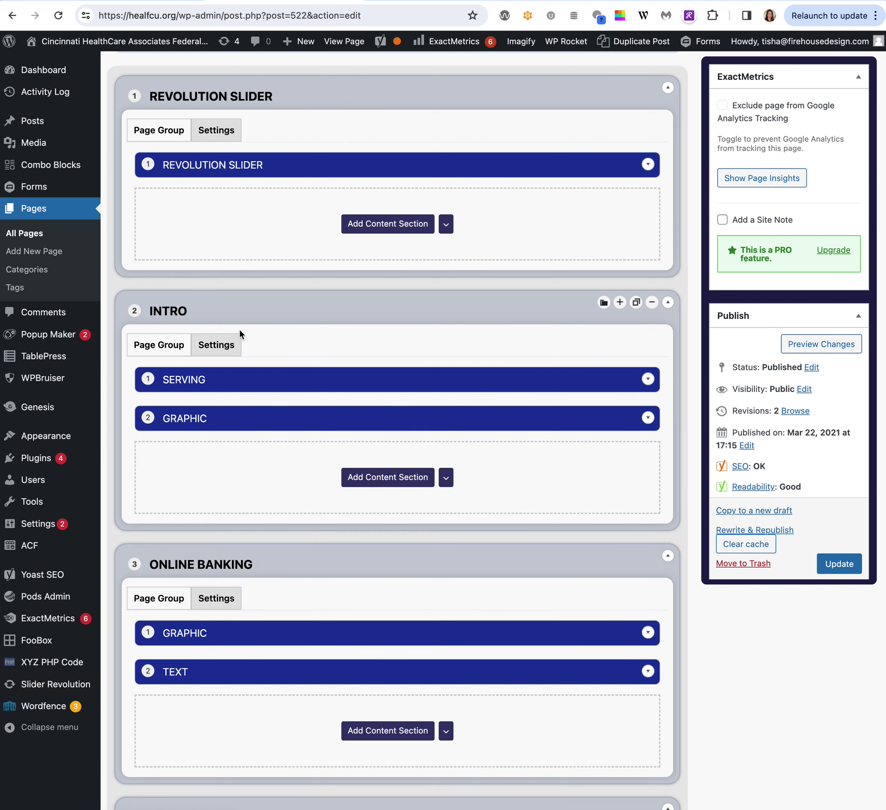
Check the Intro group's settings and collapse the Intro group.
{"action": "left_click", "coordinate": [231, 342]}
{"action": "scroll", "coordinate": [324, 507], "scroll_direction": "down", "scroll_amount": 5}
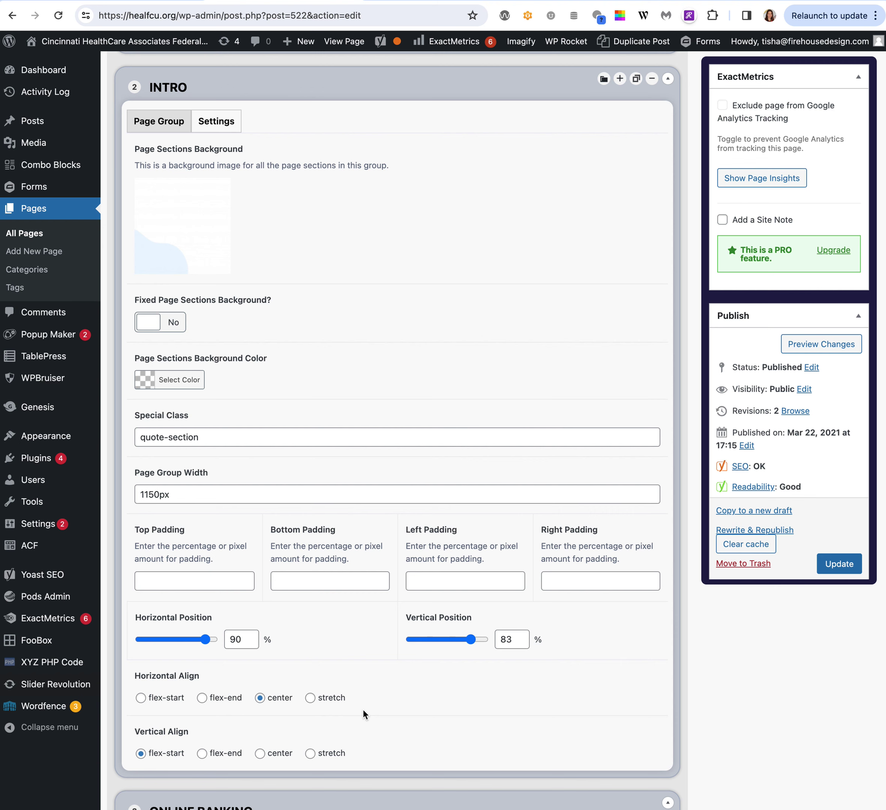
{"action": "scroll", "coordinate": [362, 709], "scroll_direction": "down", "scroll_amount": 1}
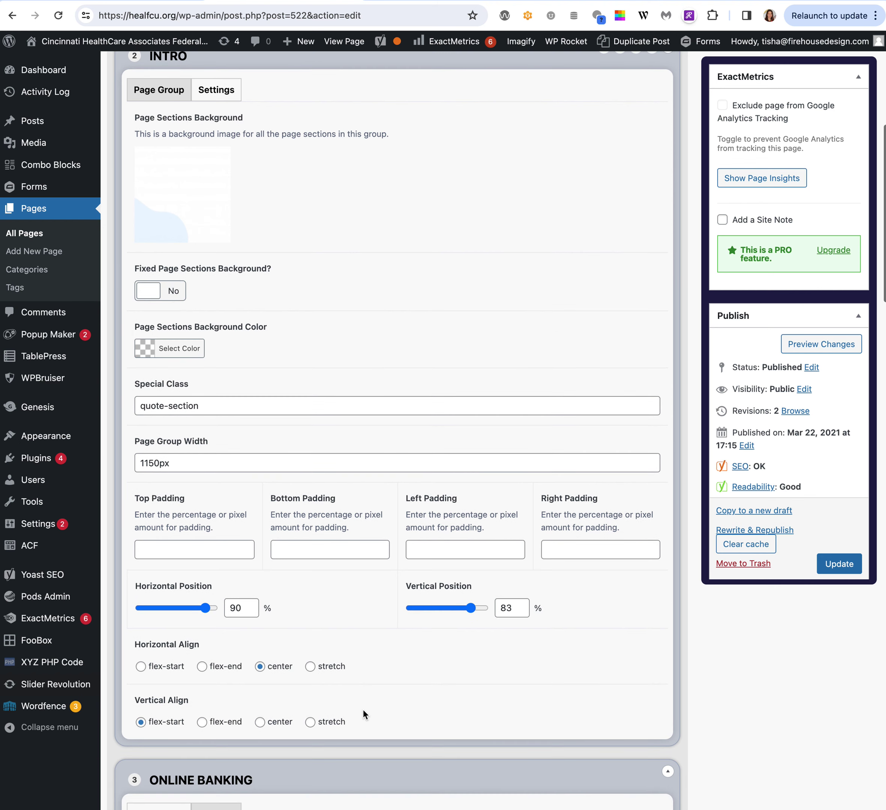
{"action": "scroll", "coordinate": [363, 709], "scroll_direction": "up", "scroll_amount": 4}
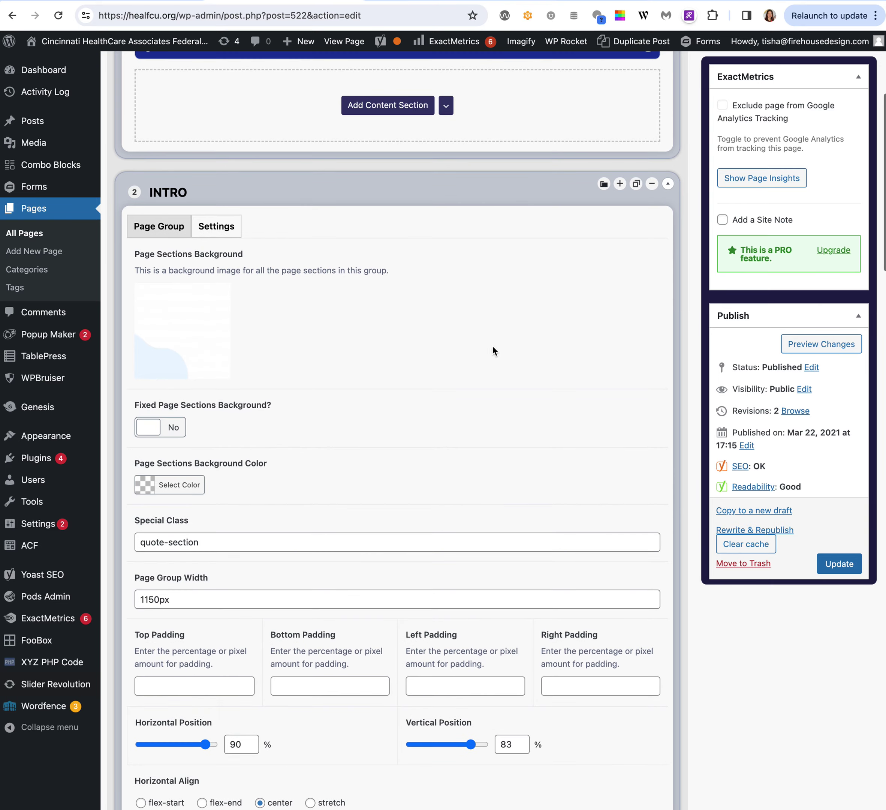
{"action": "left_click", "coordinate": [667, 184]}
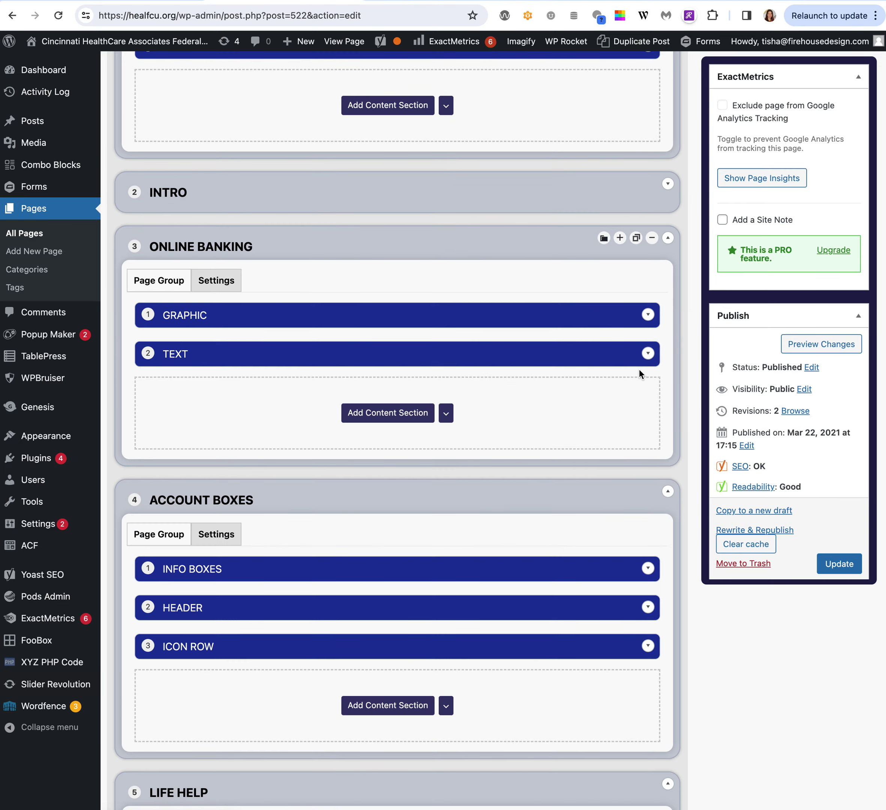
{"action": "left_click", "coordinate": [648, 353]}
{"action": "scroll", "coordinate": [652, 359], "scroll_direction": "down", "scroll_amount": 1}
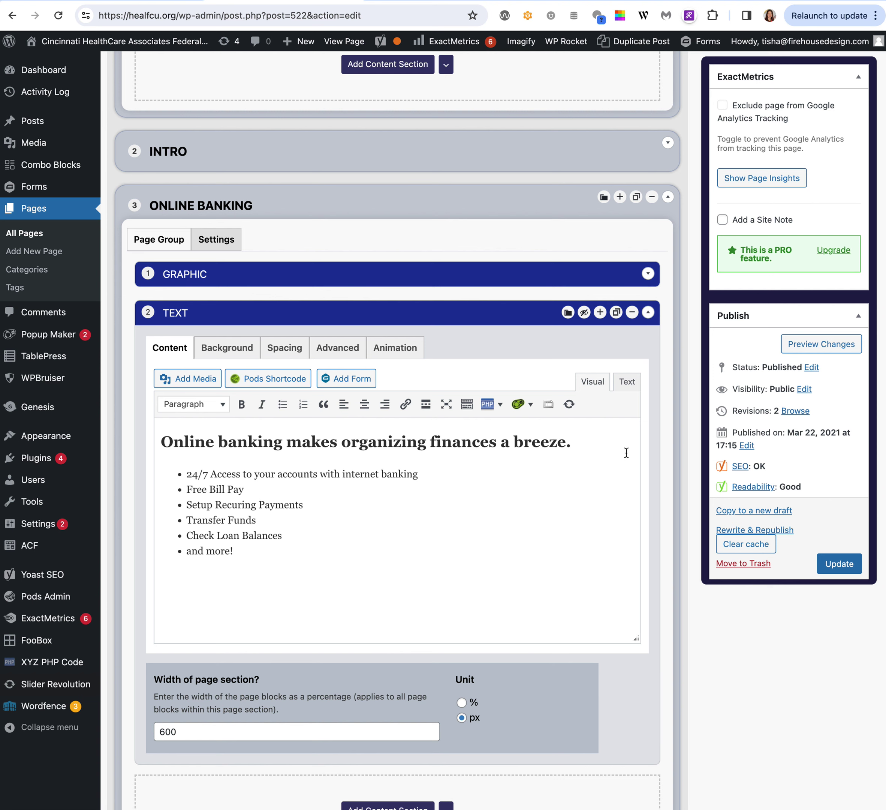
{"action": "left_click", "coordinate": [648, 274]}
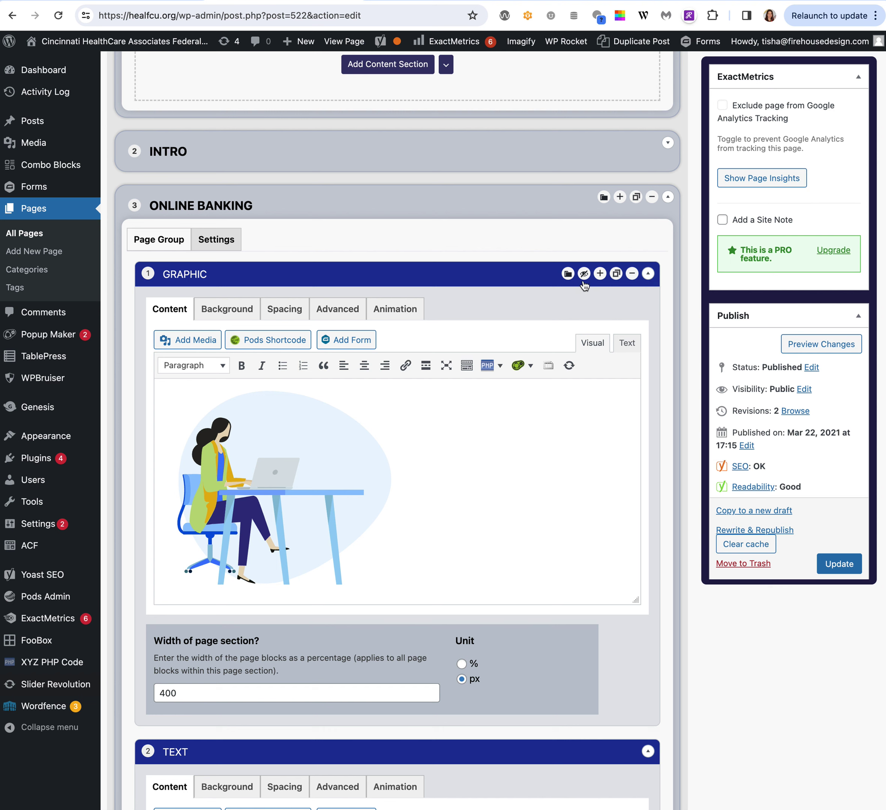
{"action": "left_click", "coordinate": [648, 274]}
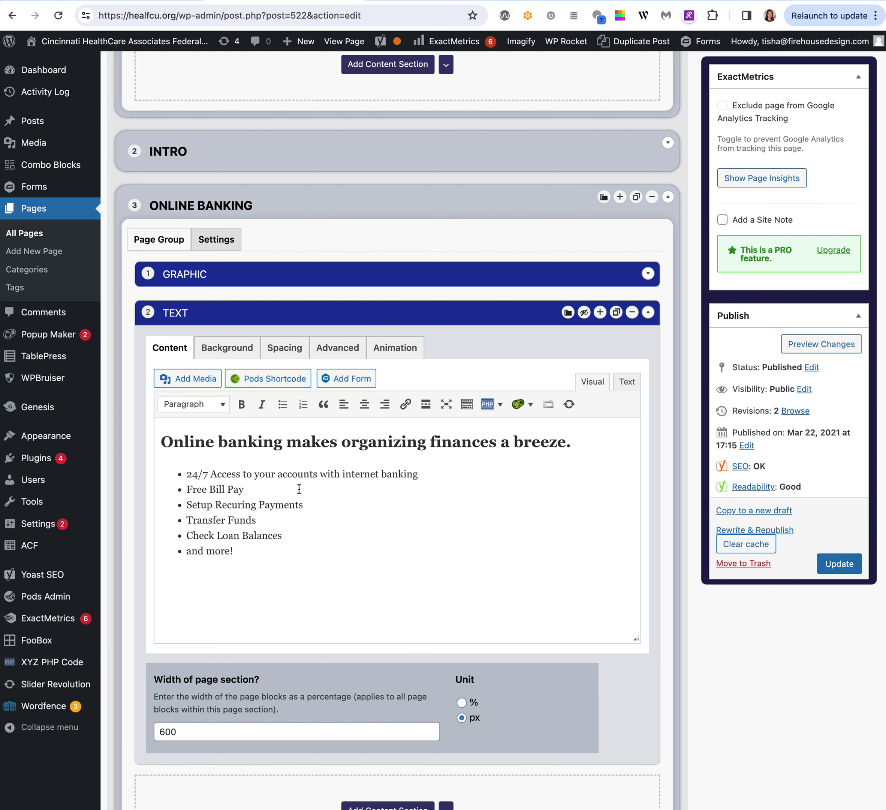
{"action": "left_click", "coordinate": [230, 350]}
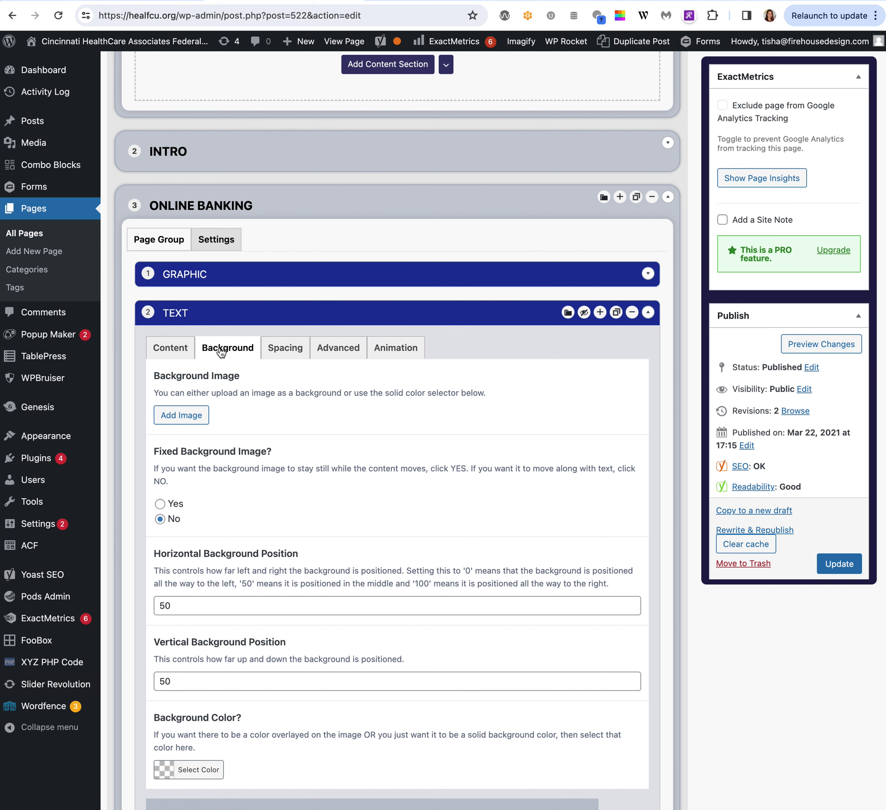
{"action": "left_click", "coordinate": [172, 349]}
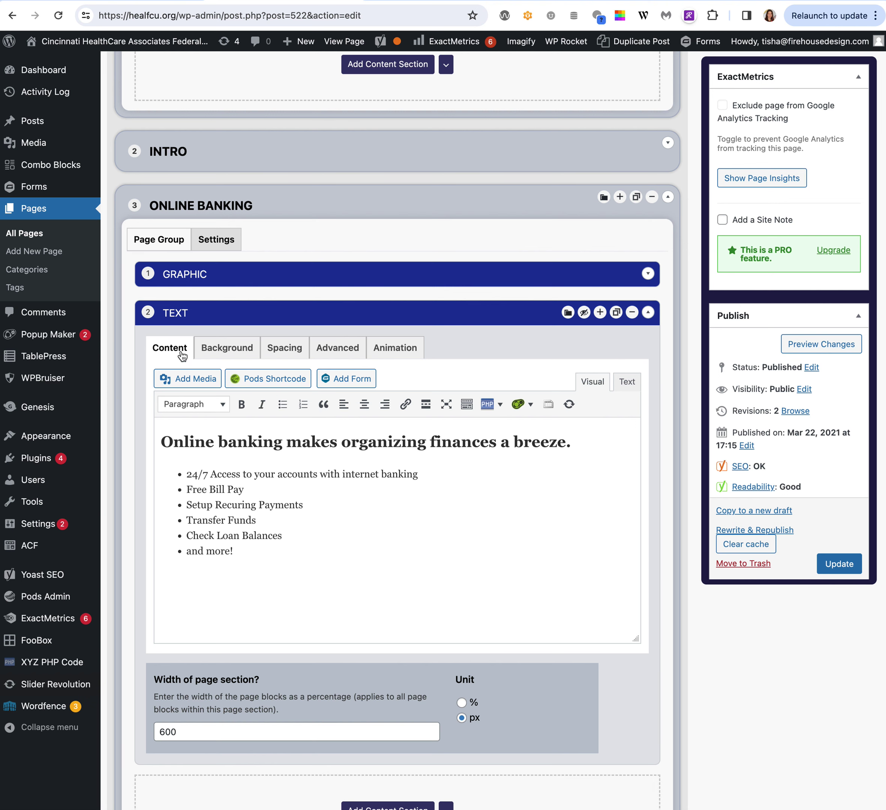
{"action": "left_click", "coordinate": [229, 245]}
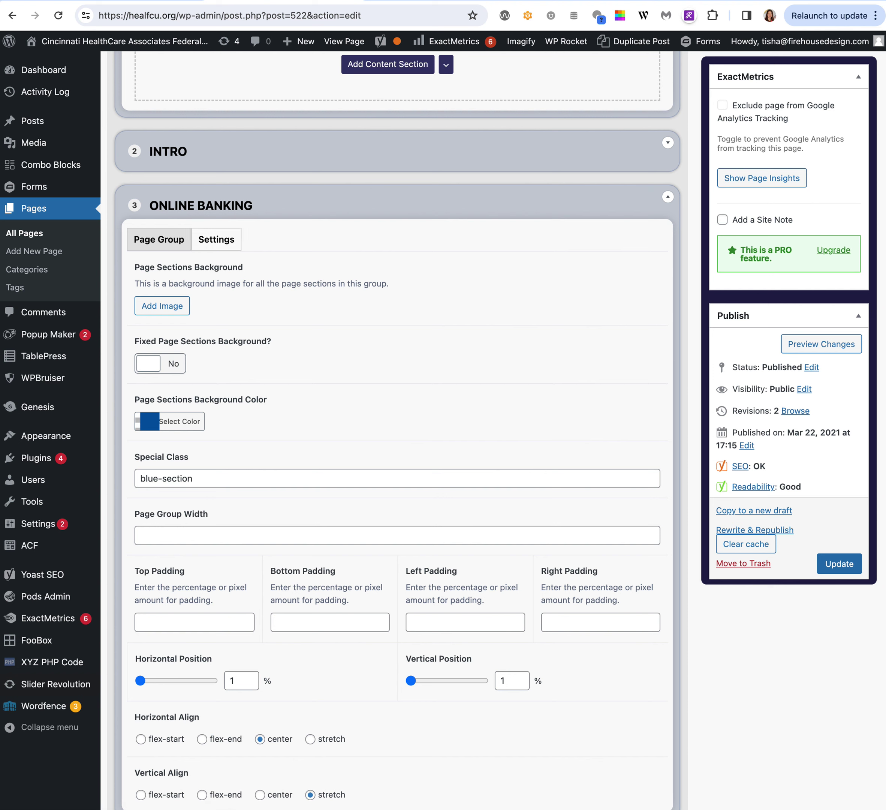
{"action": "key", "text": "ctrl+Tab"}
{"action": "scroll", "coordinate": [480, 486], "scroll_direction": "down", "scroll_amount": 5}
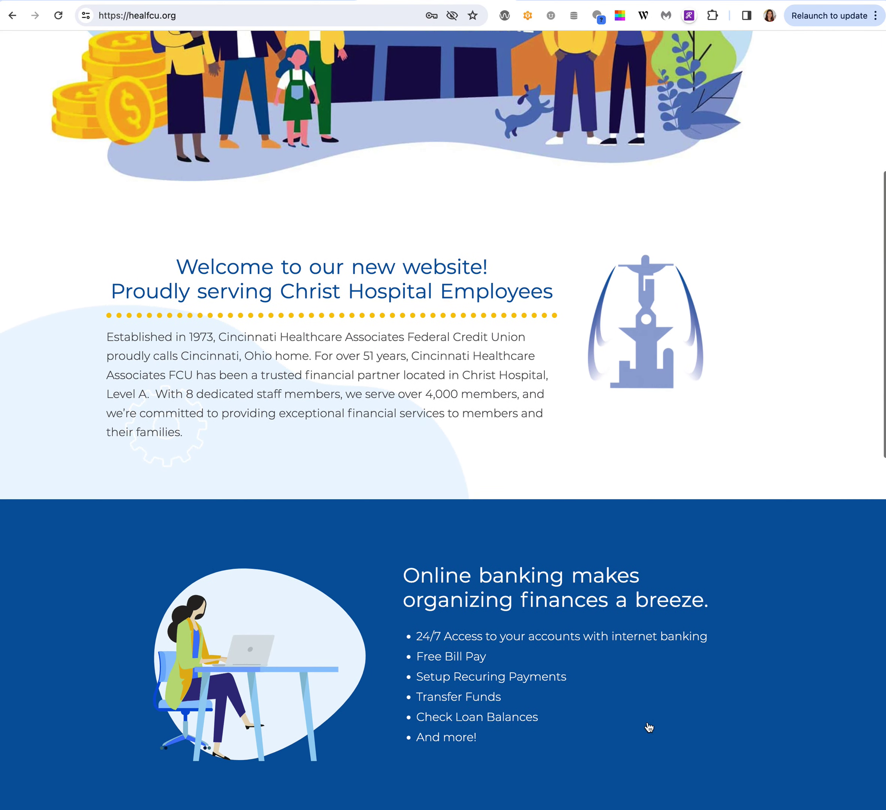
{"action": "scroll", "coordinate": [396, 630], "scroll_direction": "up", "scroll_amount": 1}
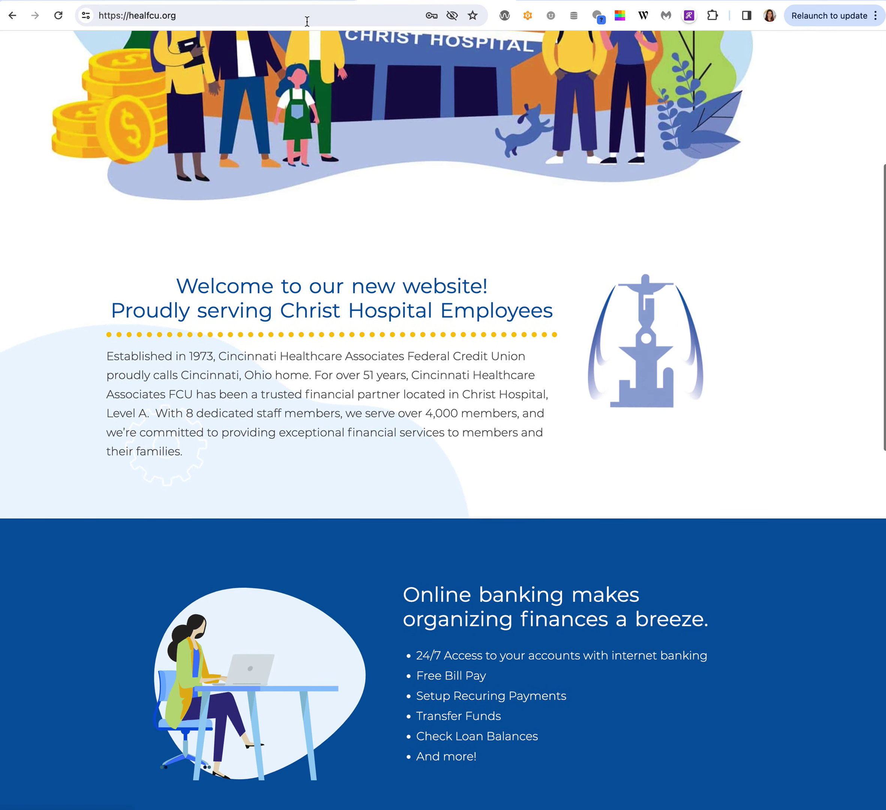
{"action": "left_click", "coordinate": [290, 2]}
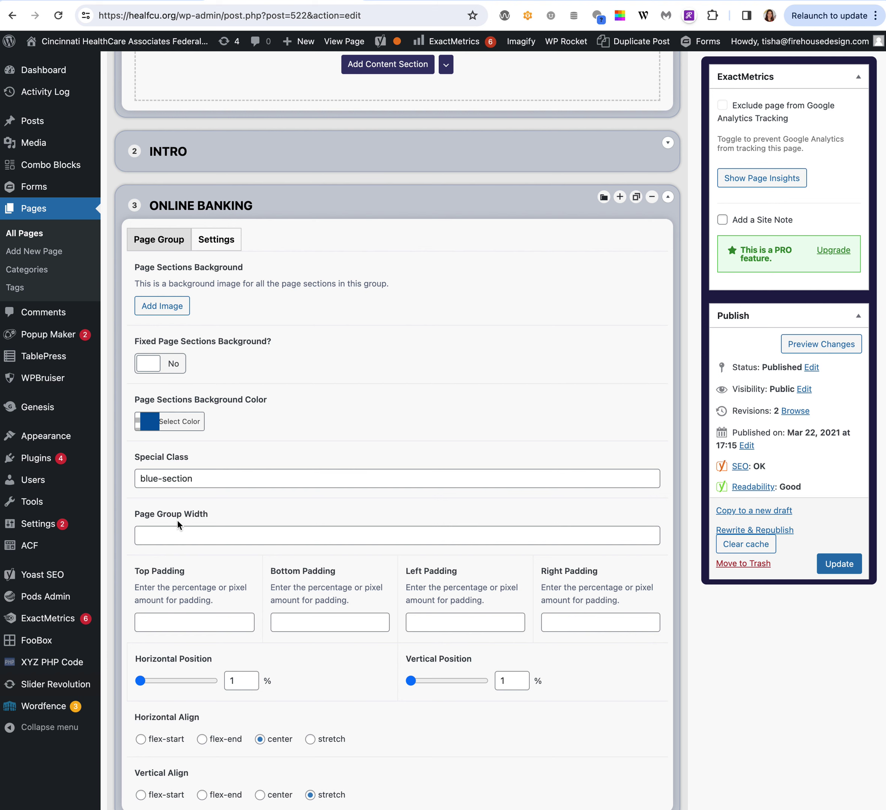
{"action": "left_click", "coordinate": [667, 197]}
{"action": "left_click", "coordinate": [667, 197]}
{"action": "left_click", "coordinate": [162, 248]}
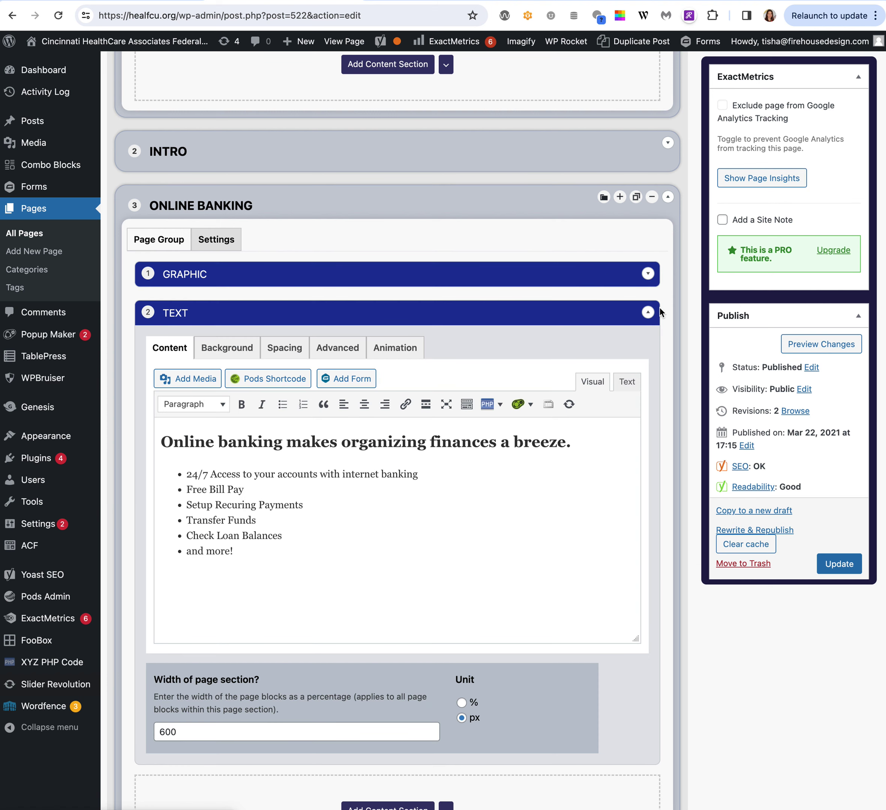
{"action": "left_click", "coordinate": [647, 312]}
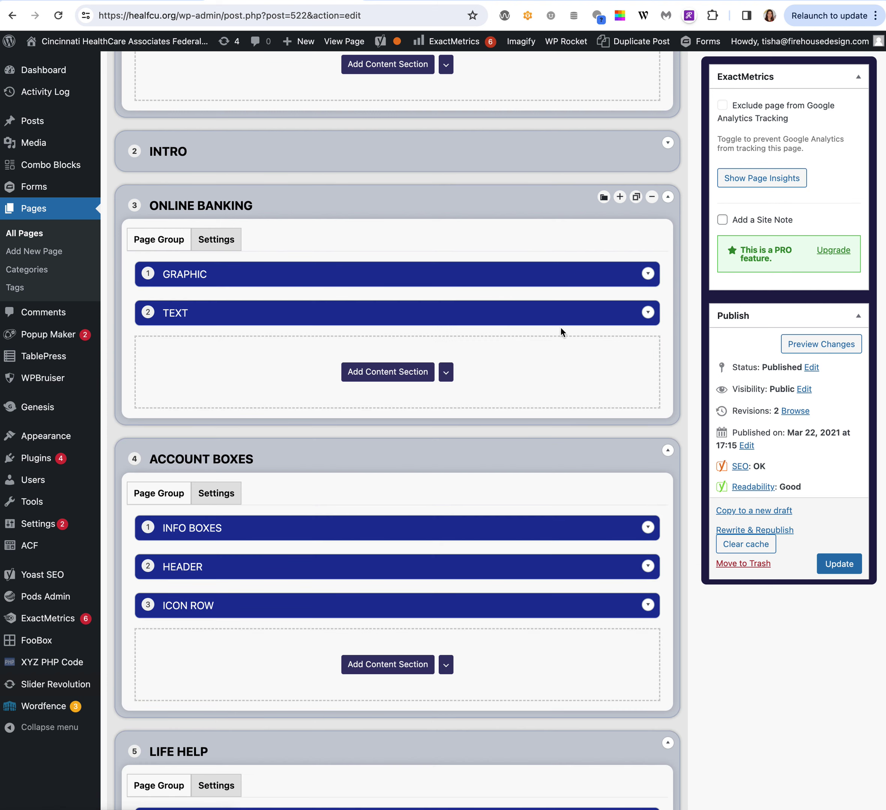
{"action": "scroll", "coordinate": [387, 389], "scroll_direction": "down", "scroll_amount": 3}
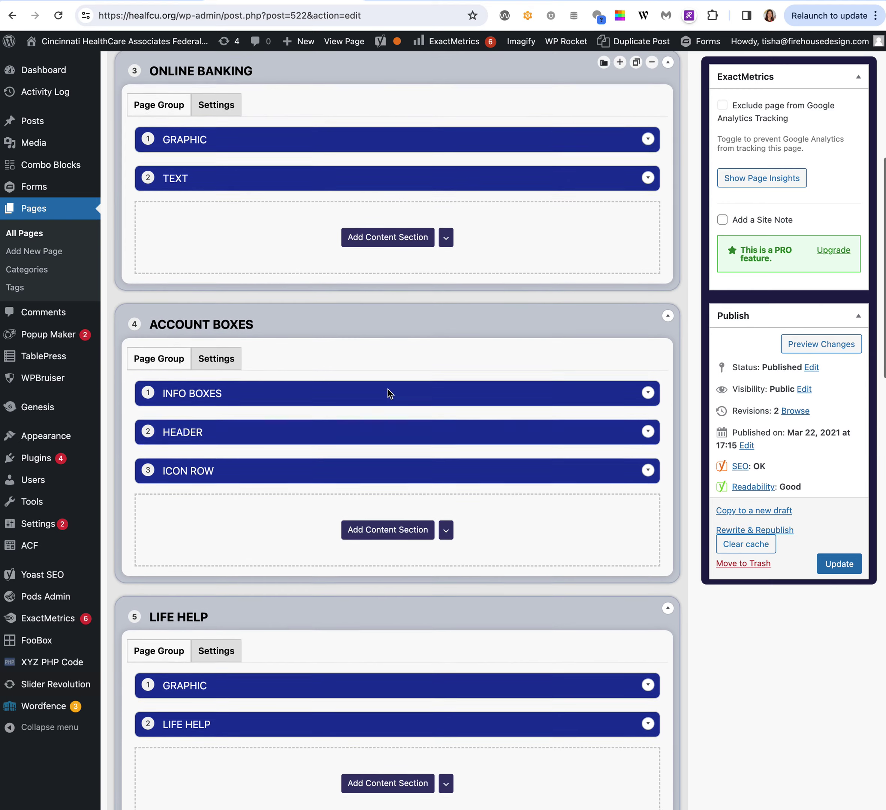
{"action": "scroll", "coordinate": [388, 389], "scroll_direction": "down", "scroll_amount": 1}
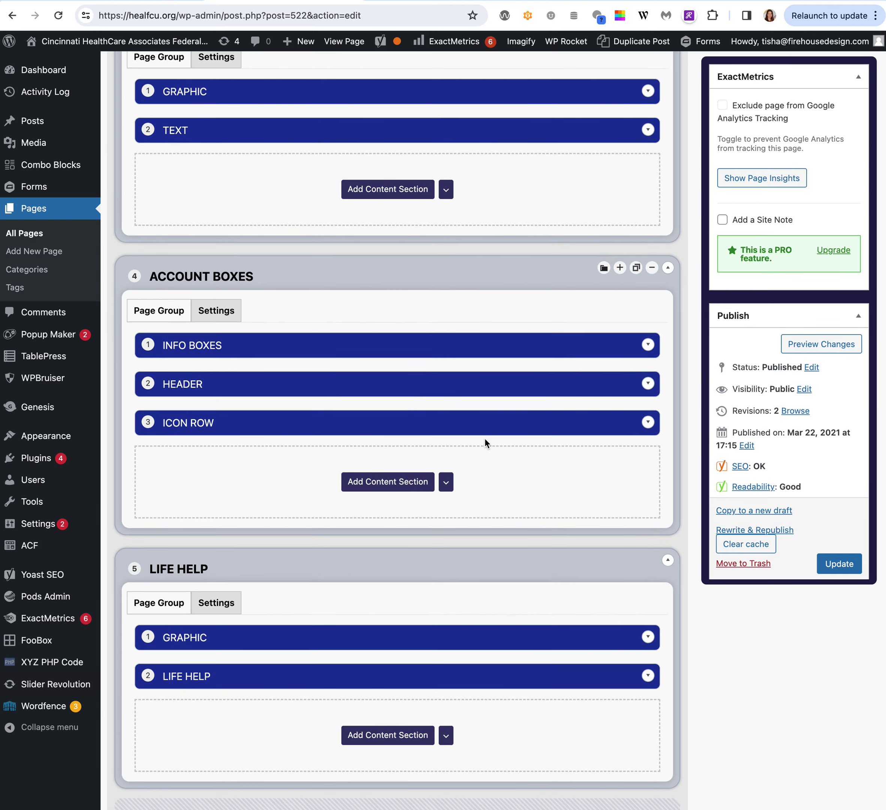
{"action": "left_click", "coordinate": [651, 350]}
{"action": "scroll", "coordinate": [511, 578], "scroll_direction": "down", "scroll_amount": 1}
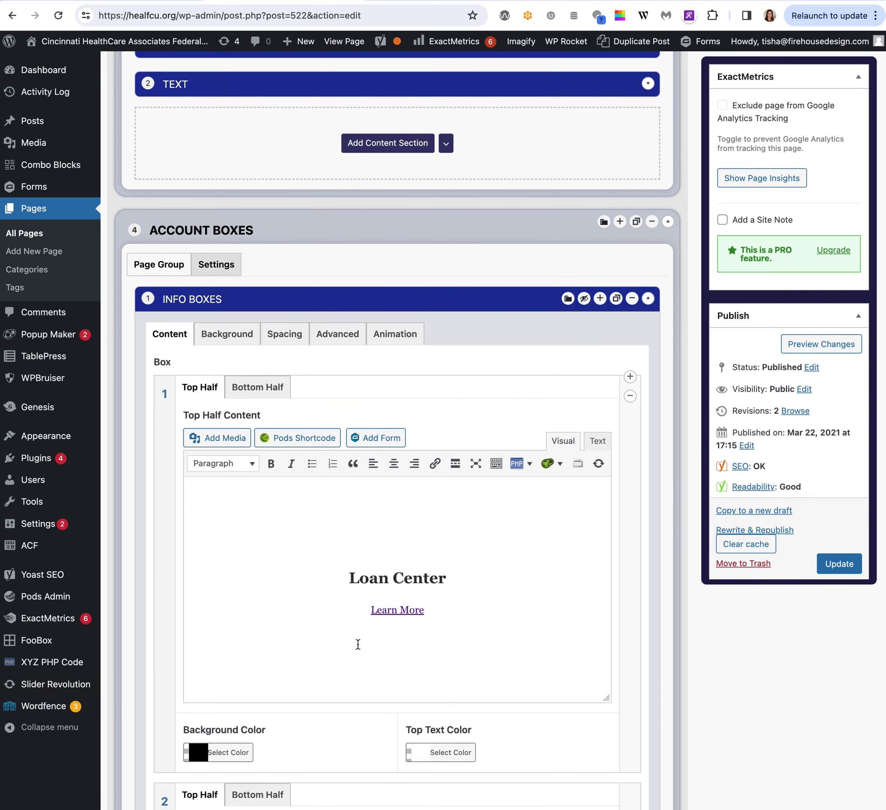
{"action": "scroll", "coordinate": [268, 535], "scroll_direction": "down", "scroll_amount": 17}
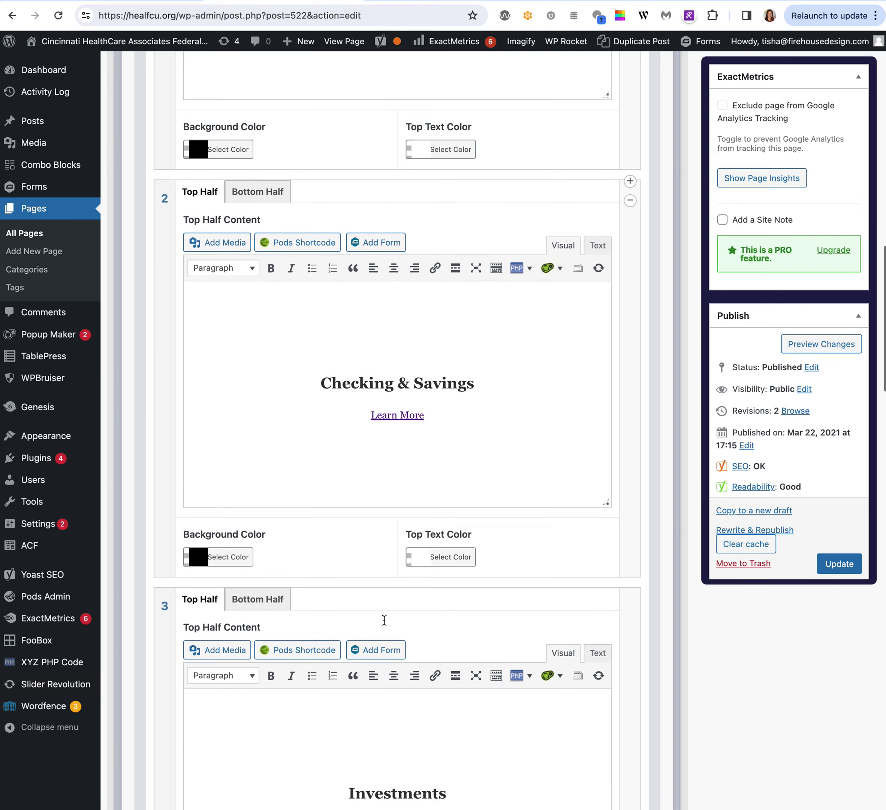
{"action": "scroll", "coordinate": [353, 646], "scroll_direction": "up", "scroll_amount": 14}
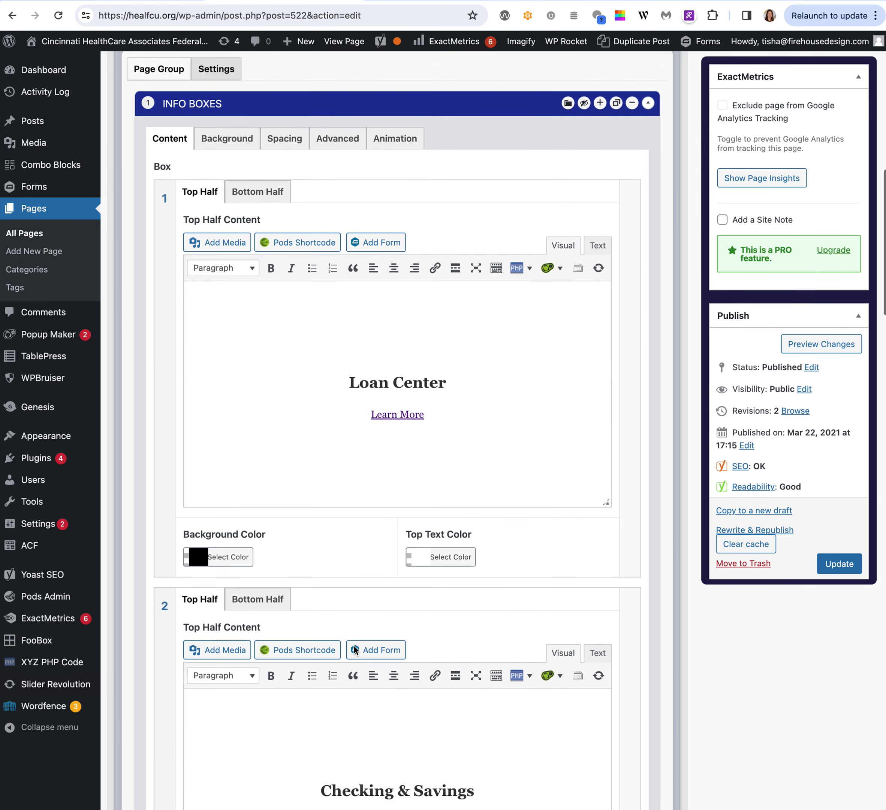
{"action": "scroll", "coordinate": [354, 649], "scroll_direction": "up", "scroll_amount": 1}
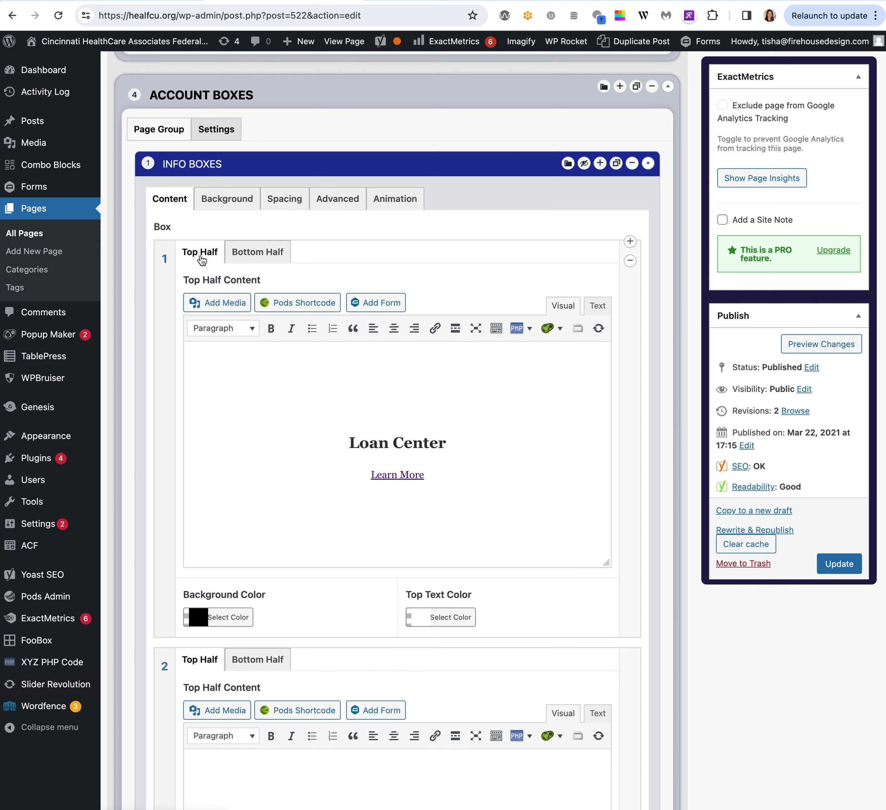
{"action": "left_click", "coordinate": [261, 257]}
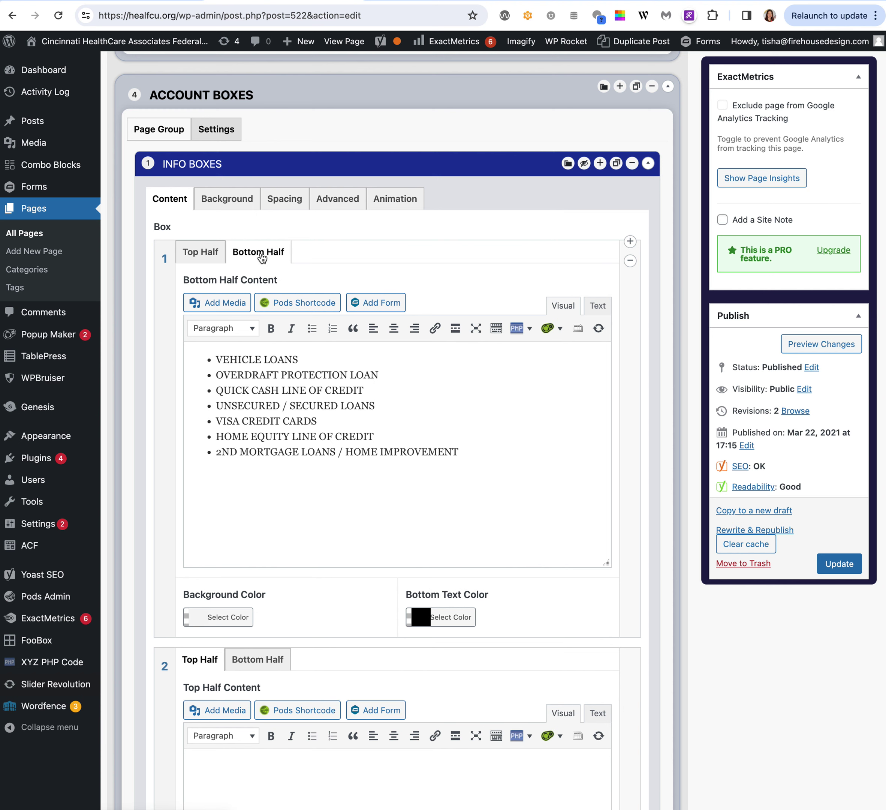
{"action": "left_click", "coordinate": [204, 255]}
{"action": "left_click", "coordinate": [421, 399]}
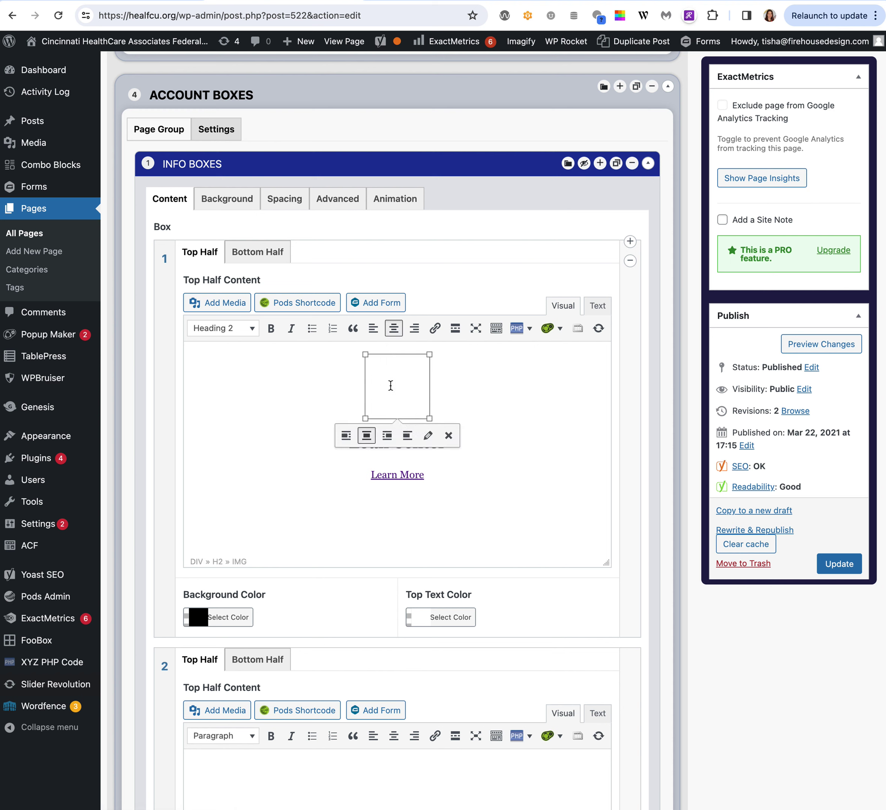
{"action": "left_click", "coordinate": [557, 506]}
{"action": "left_click_drag", "start_coordinate": [340, 446], "coordinate": [449, 440]}
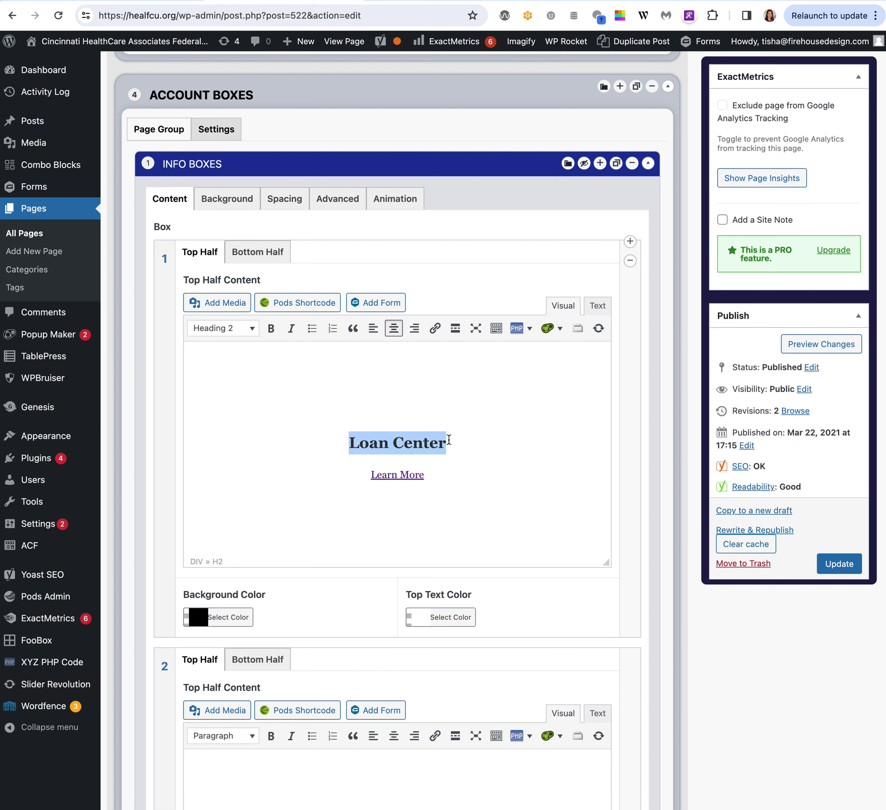
{"action": "left_click_drag", "start_coordinate": [345, 470], "coordinate": [475, 475]}
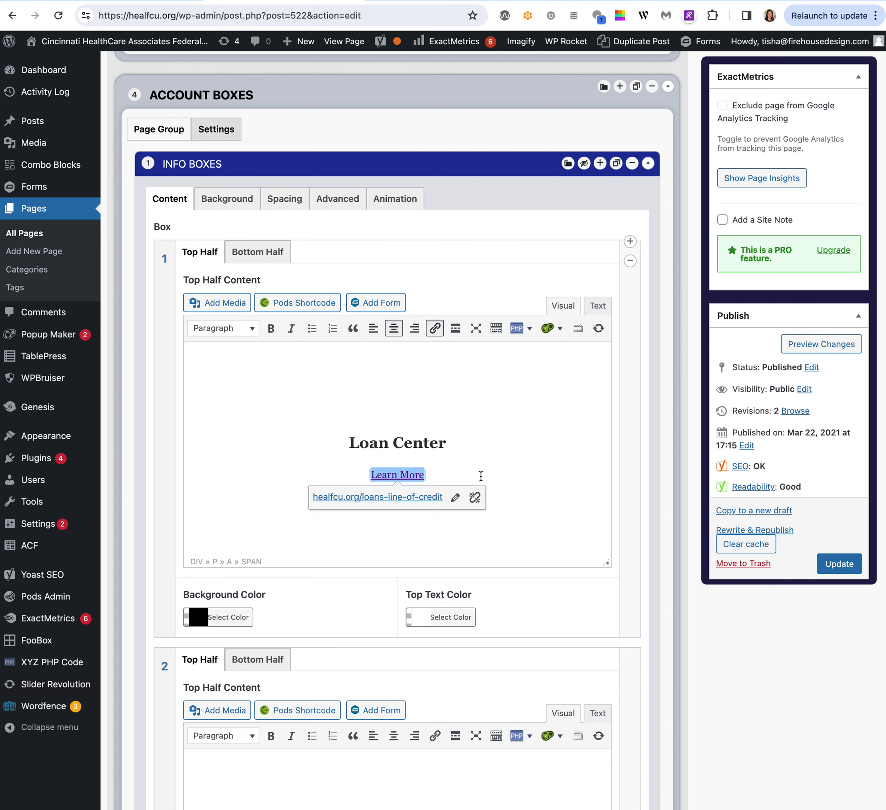
{"action": "left_click", "coordinate": [262, 252]}
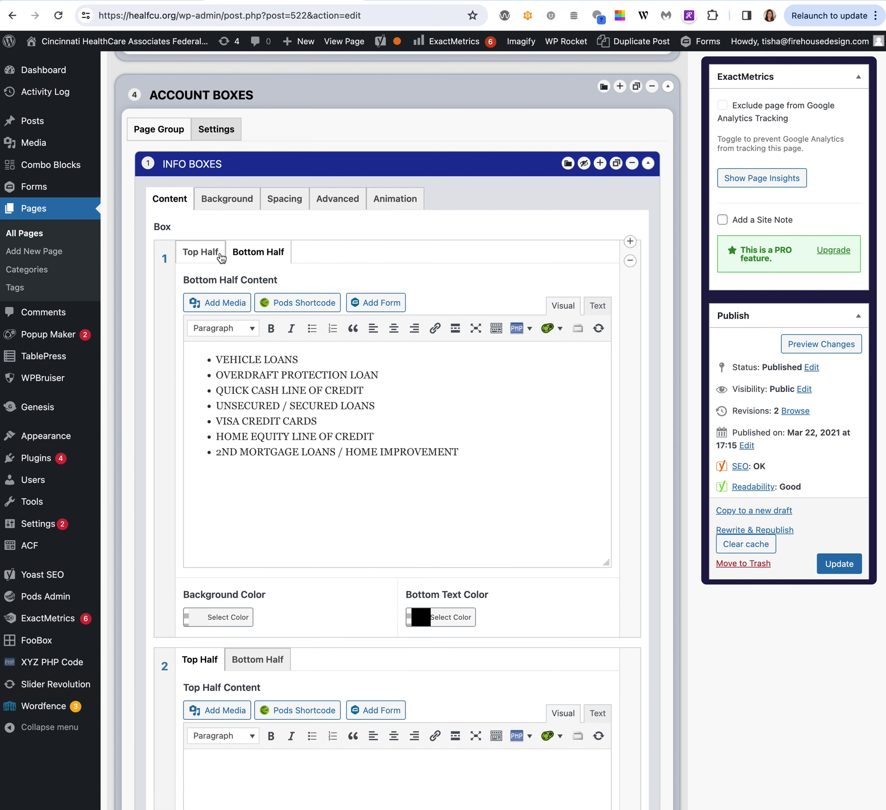
{"action": "scroll", "coordinate": [471, 488], "scroll_direction": "down", "scroll_amount": 2}
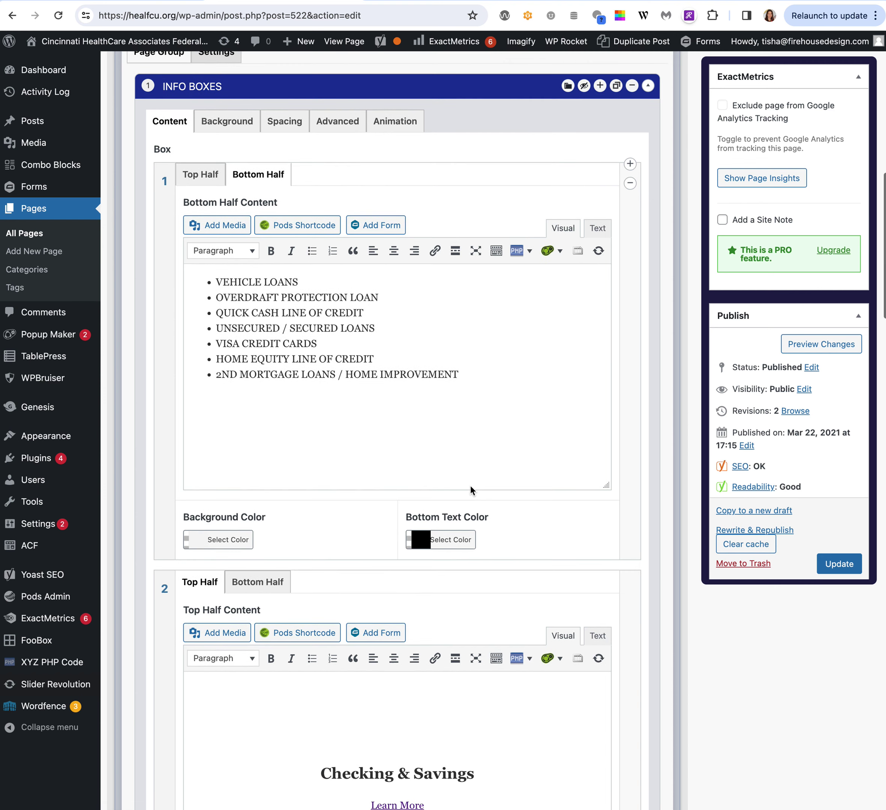
{"action": "scroll", "coordinate": [470, 486], "scroll_direction": "down", "scroll_amount": 5}
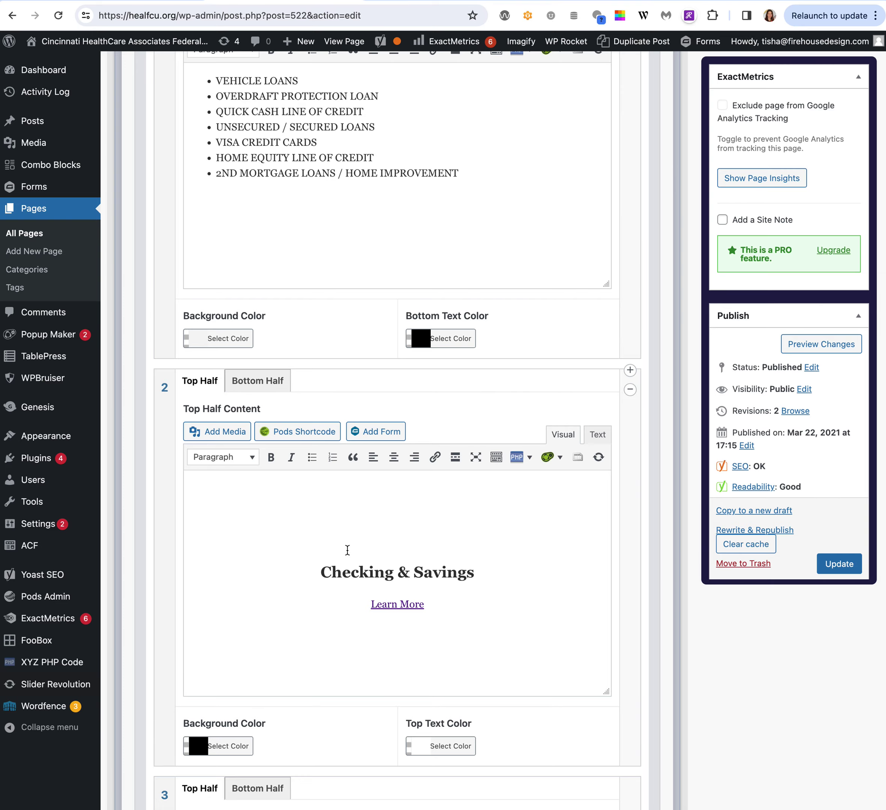
{"action": "scroll", "coordinate": [349, 552], "scroll_direction": "down", "scroll_amount": 9}
{"action": "scroll", "coordinate": [349, 555], "scroll_direction": "down", "scroll_amount": 2}
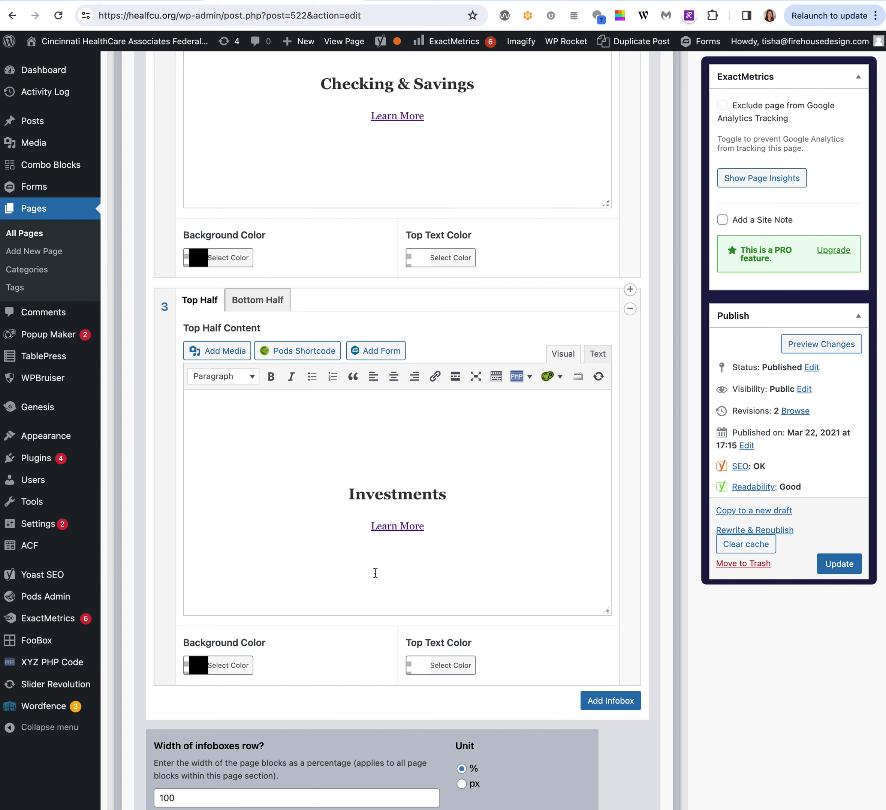
{"action": "scroll", "coordinate": [375, 572], "scroll_direction": "down", "scroll_amount": 1}
{"action": "scroll", "coordinate": [375, 572], "scroll_direction": "up", "scroll_amount": 20}
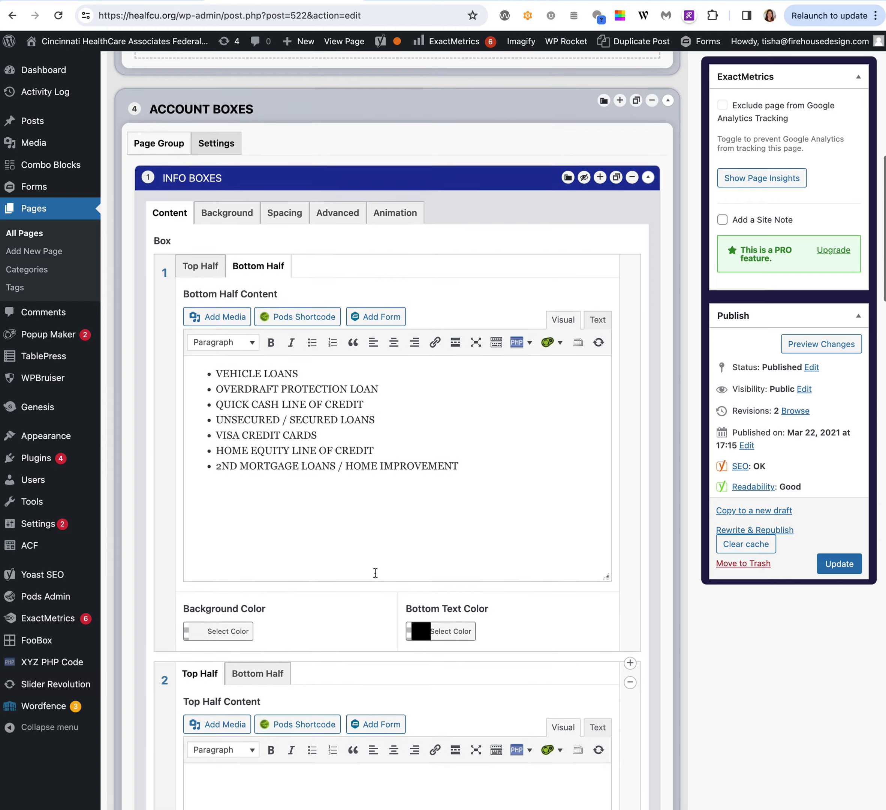
{"action": "scroll", "coordinate": [375, 572], "scroll_direction": "up", "scroll_amount": 1}
Collapse Info Boxes, expand the Life Help graphic, and check the group's Settings tab.
{"action": "left_click", "coordinate": [649, 235]}
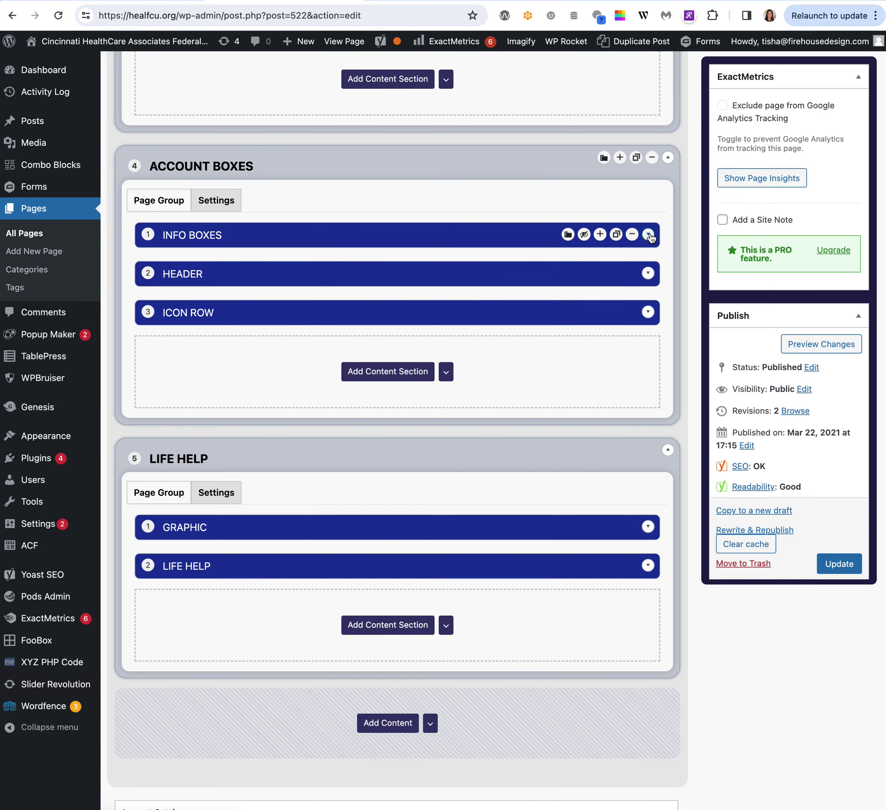
{"action": "scroll", "coordinate": [581, 536], "scroll_direction": "down", "scroll_amount": 1}
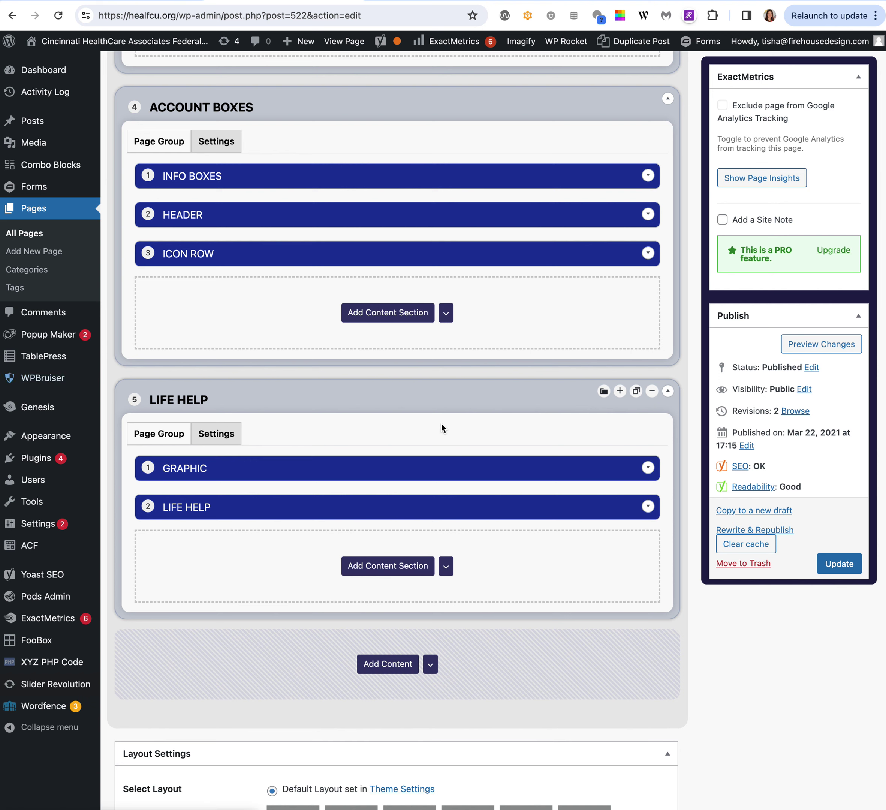
{"action": "left_click", "coordinate": [650, 469]}
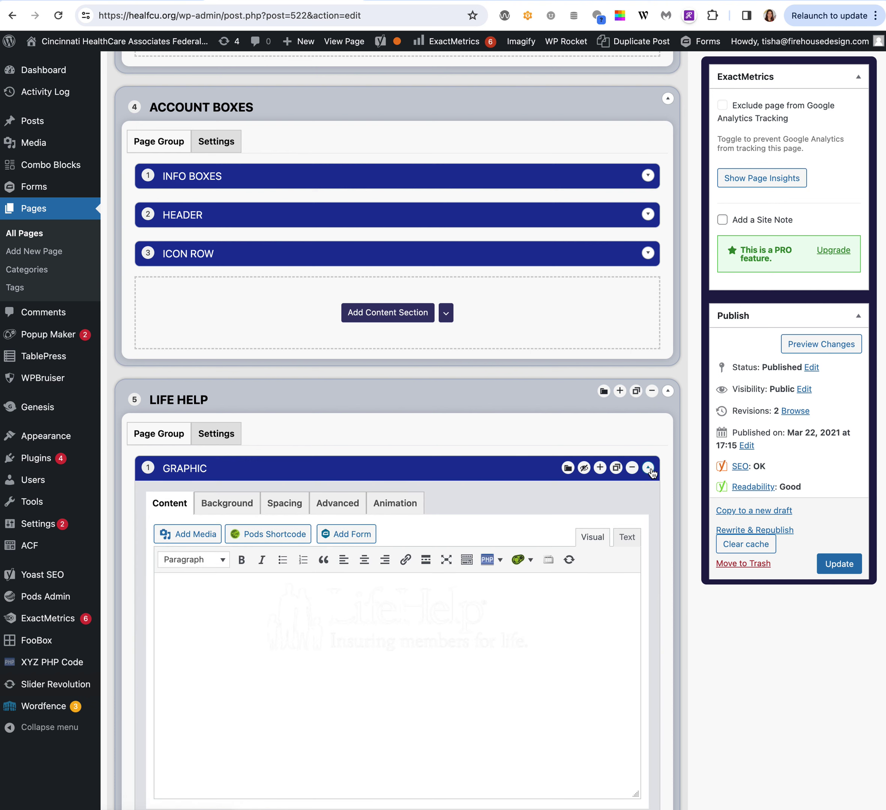
{"action": "left_click", "coordinate": [375, 645]}
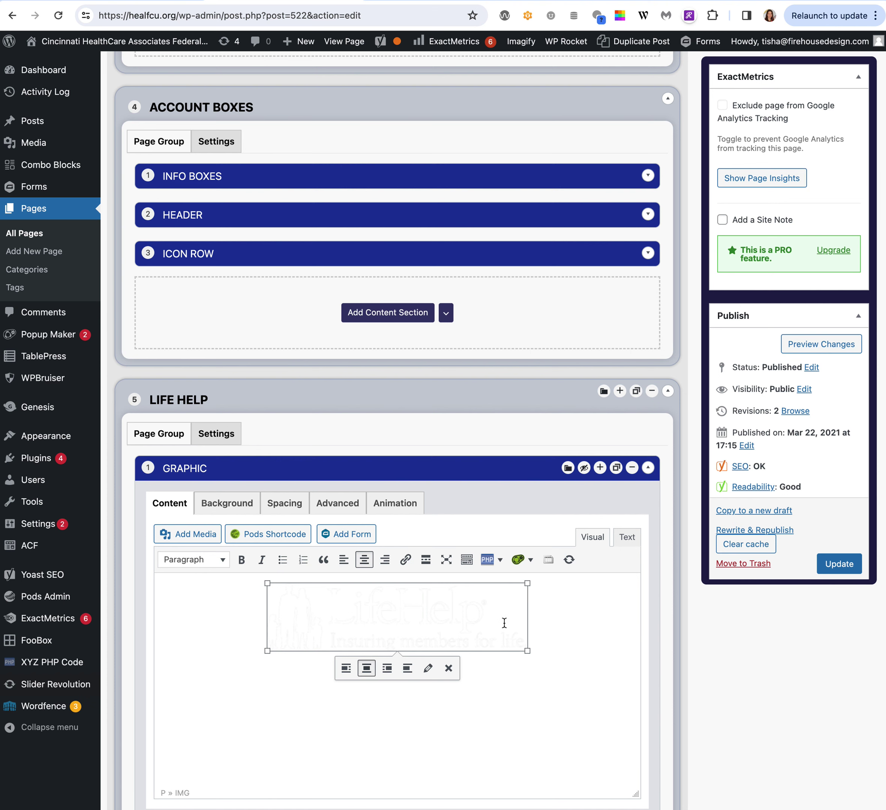
{"action": "left_click", "coordinate": [216, 433]}
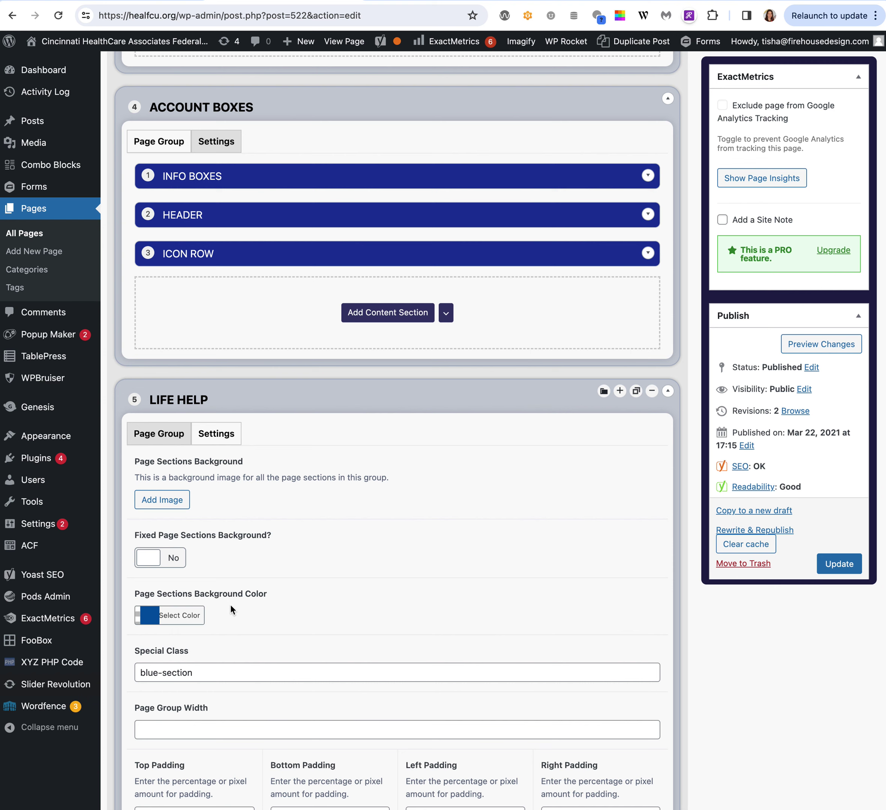
{"action": "left_click", "coordinate": [159, 434]}
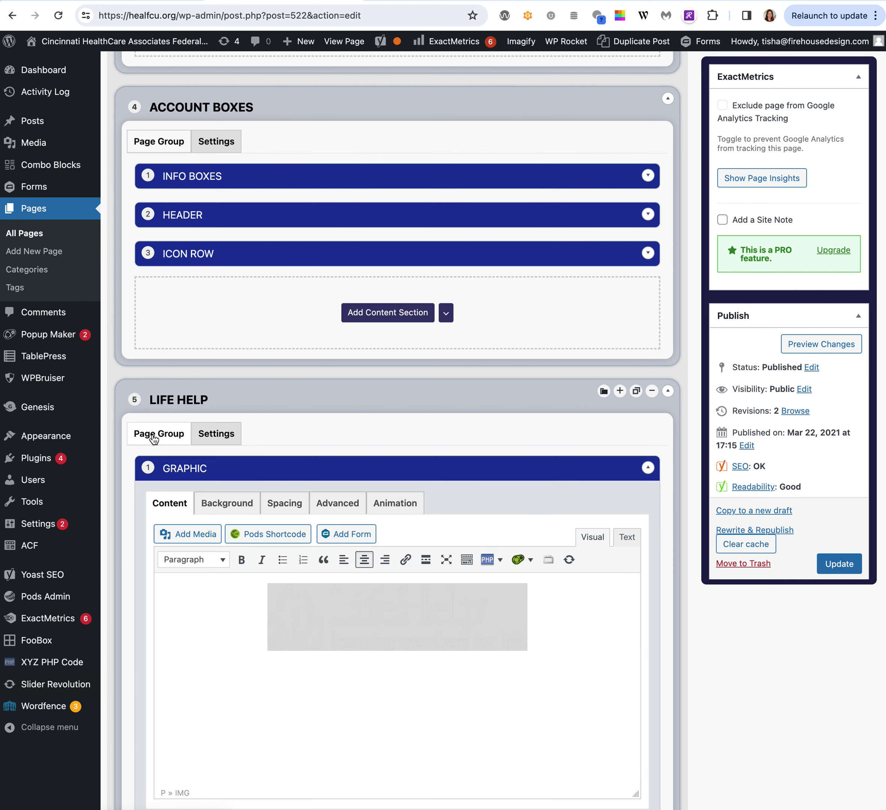
Expand the Life Help text section and select its heading and Learn More link.
{"action": "scroll", "coordinate": [366, 628], "scroll_direction": "down", "scroll_amount": 7}
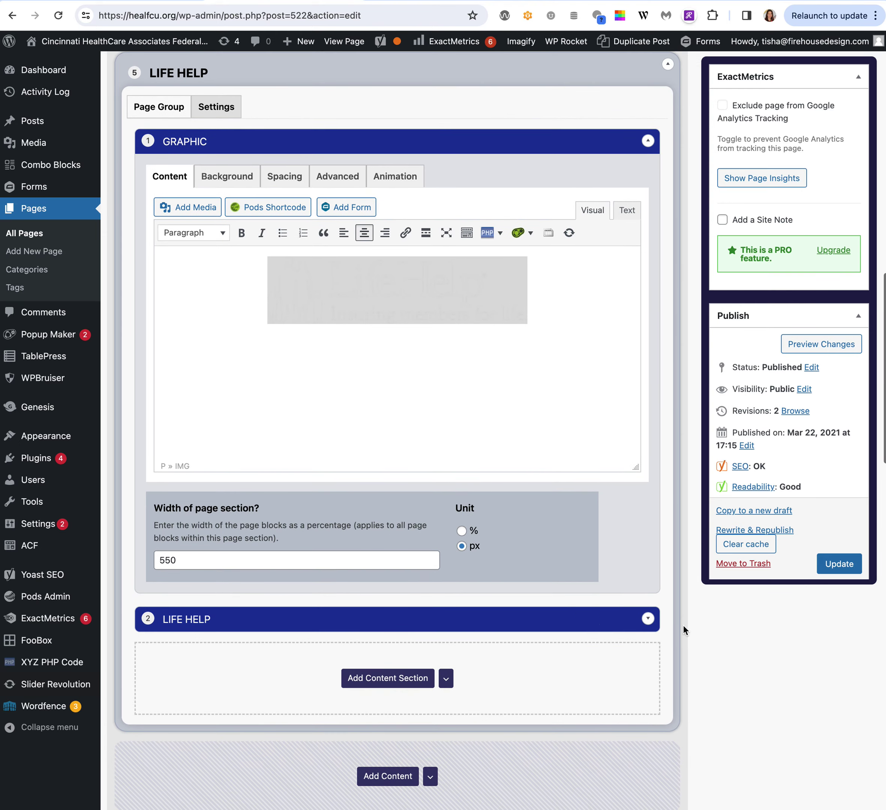
{"action": "left_click", "coordinate": [648, 618]}
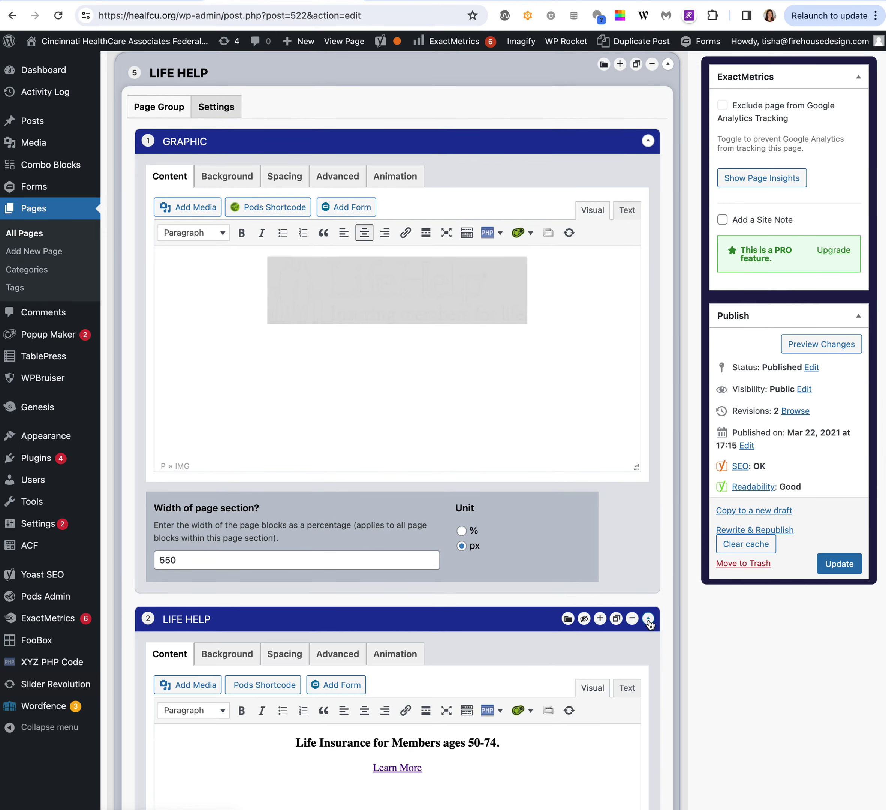
{"action": "scroll", "coordinate": [485, 638], "scroll_direction": "down", "scroll_amount": 2}
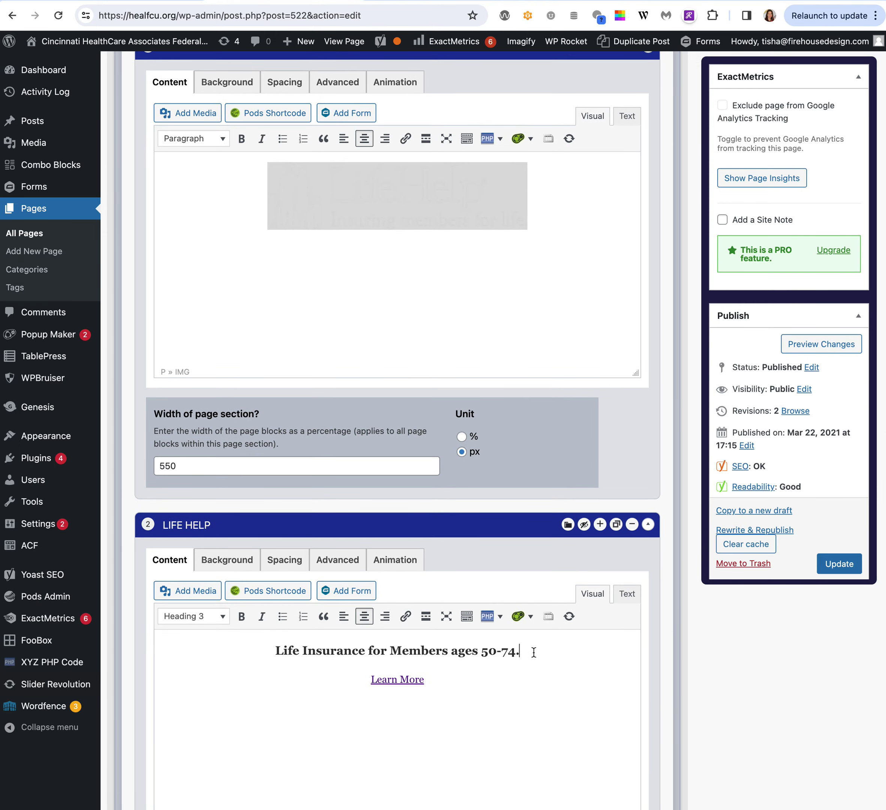
{"action": "left_click_drag", "start_coordinate": [557, 657], "coordinate": [231, 656]}
{"action": "left_click_drag", "start_coordinate": [360, 681], "coordinate": [450, 684]}
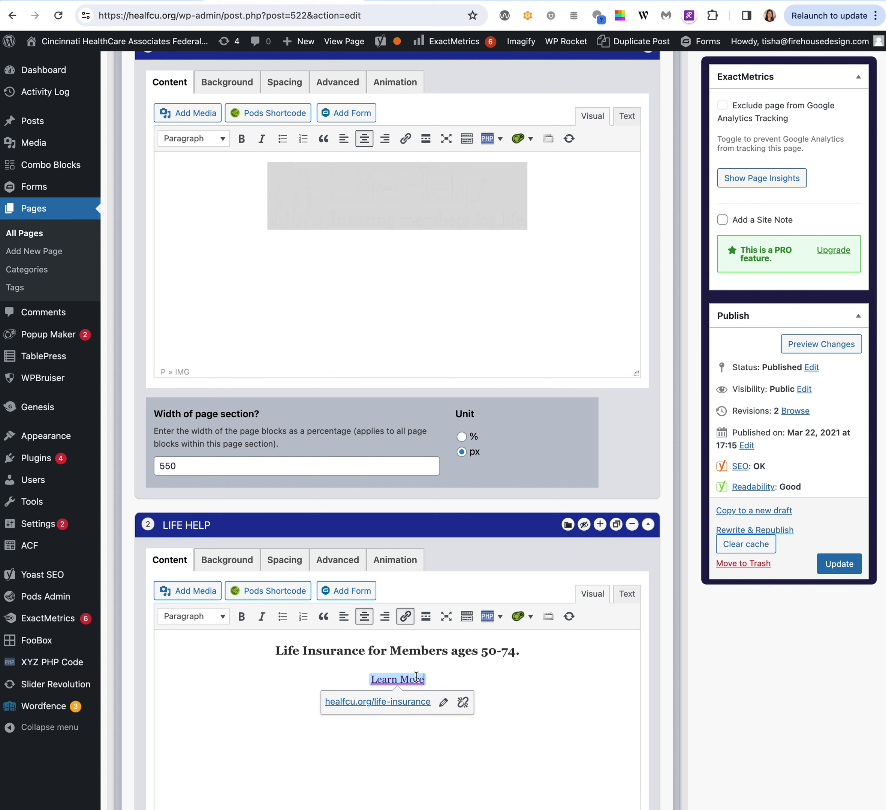
{"action": "left_click", "coordinate": [443, 702]}
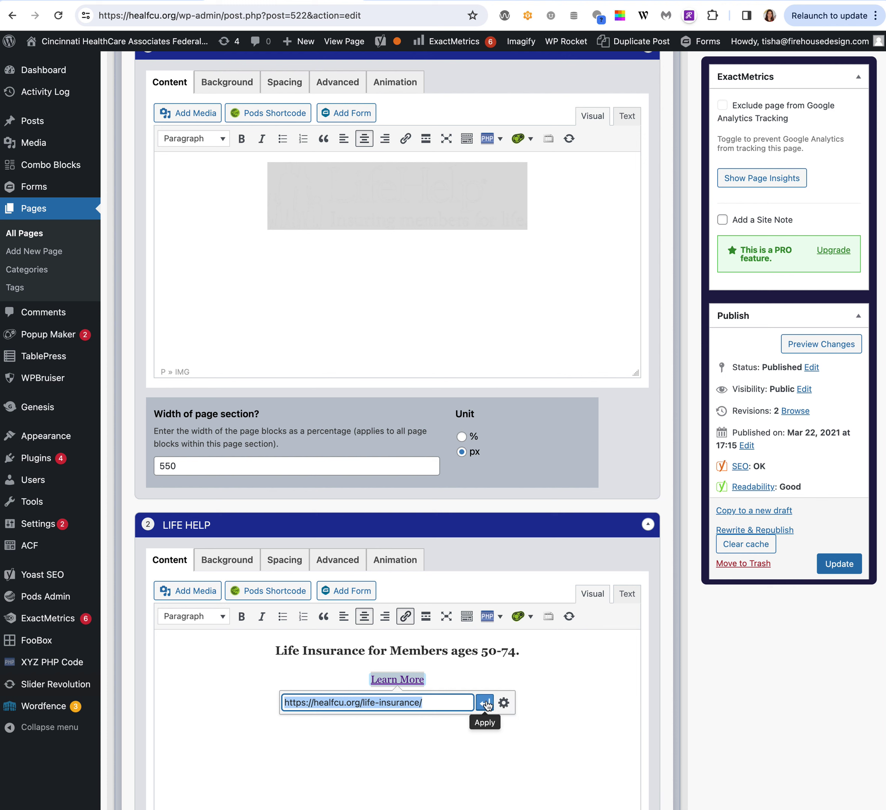
{"action": "left_click", "coordinate": [484, 703]}
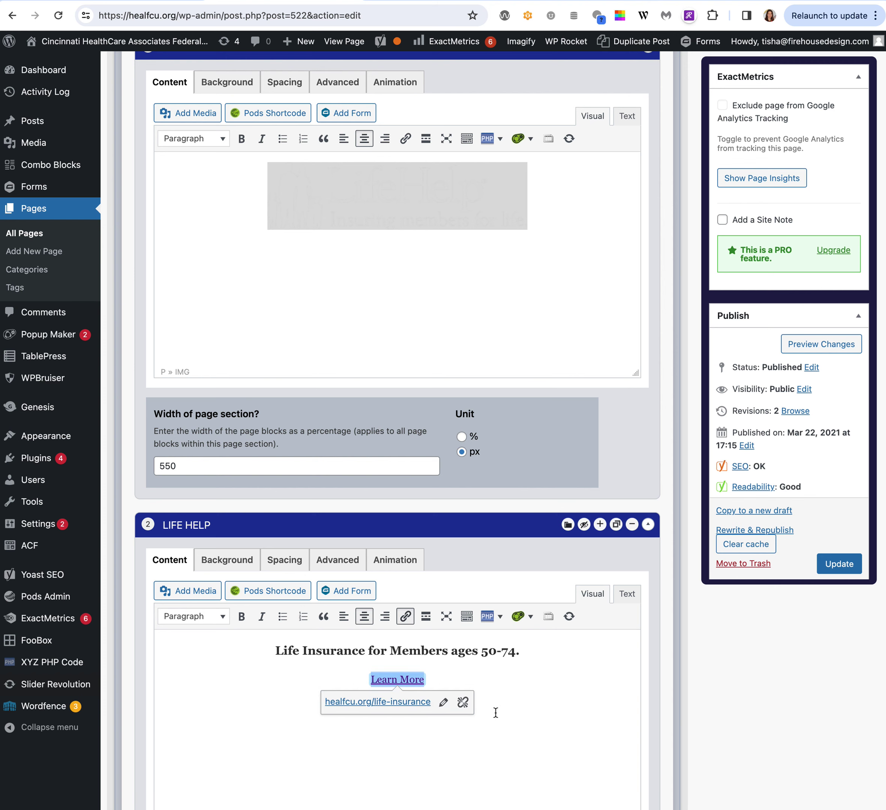
{"action": "left_click", "coordinate": [514, 708]}
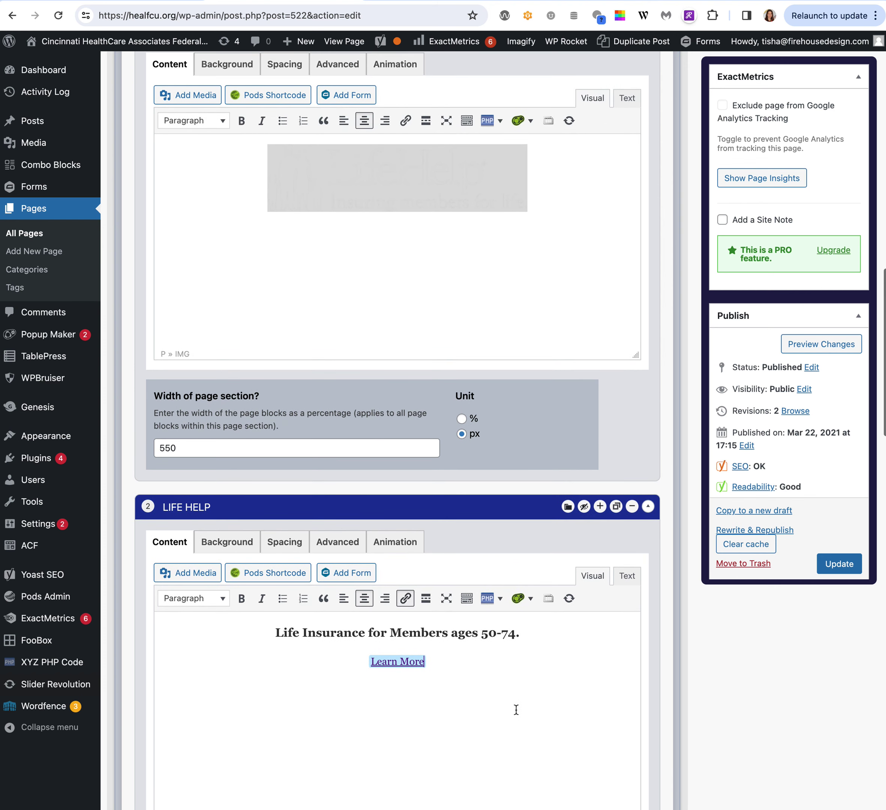
{"action": "left_click", "coordinate": [516, 710]}
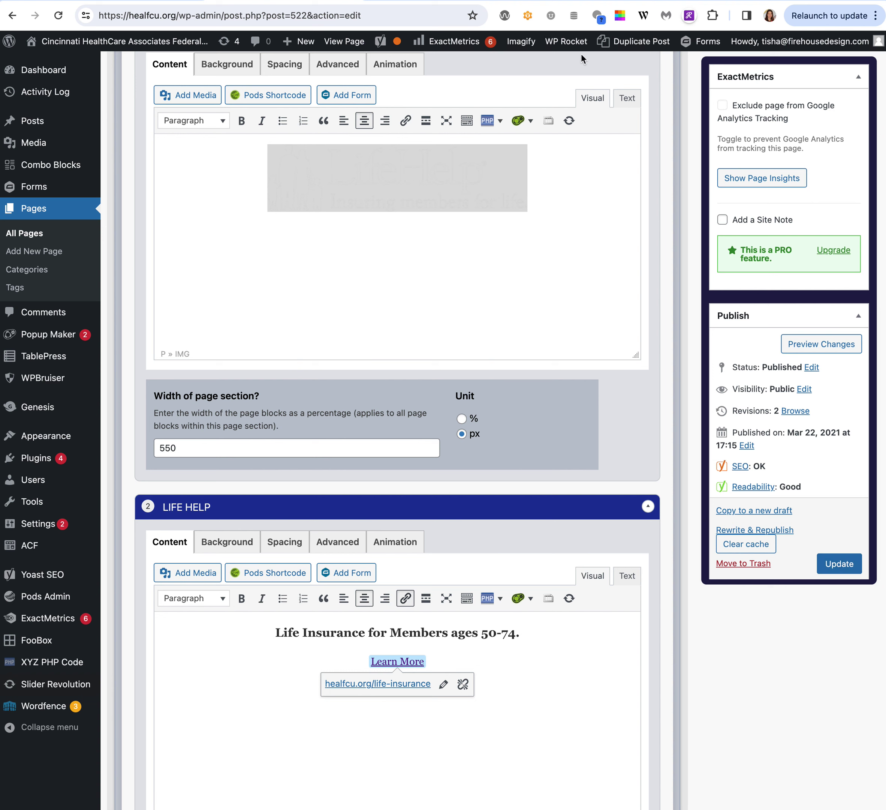
{"action": "mouse_move", "coordinate": [560, 44]}
{"action": "left_click", "coordinate": [35, 213]}
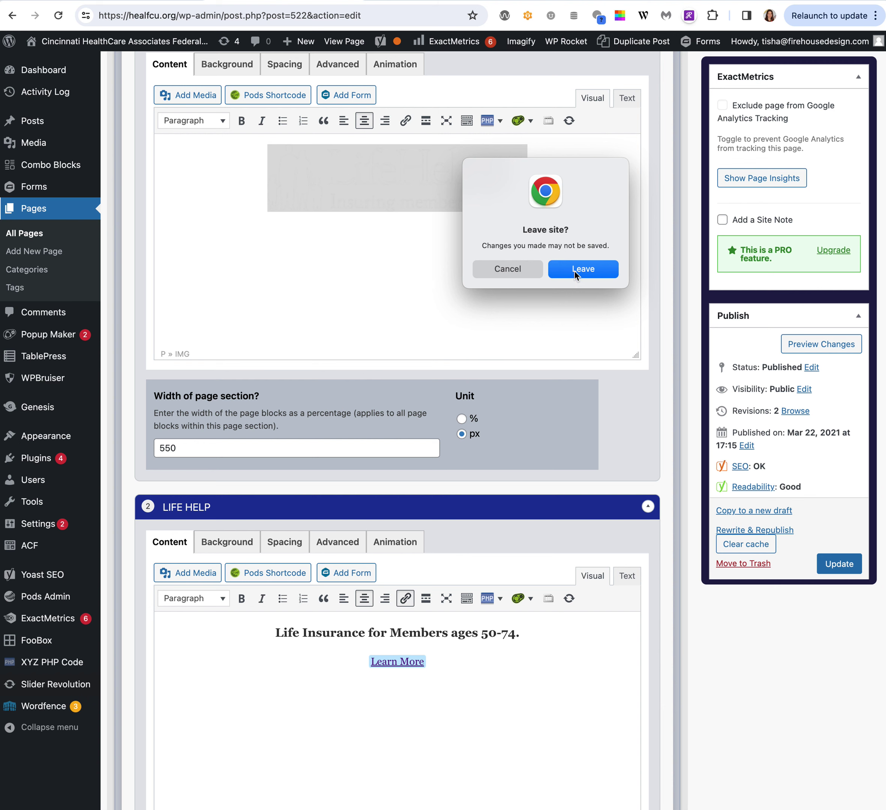
Leave the homepage without saving and open PRIZE CLUB from the pages list.
{"action": "left_click", "coordinate": [579, 269]}
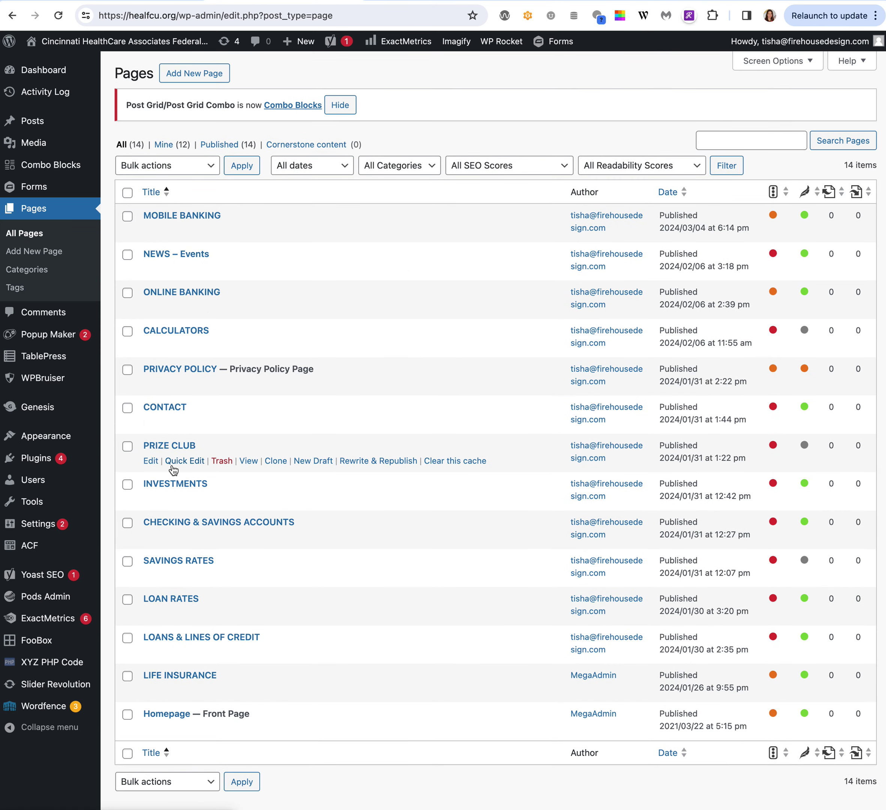
{"action": "left_click", "coordinate": [175, 448]}
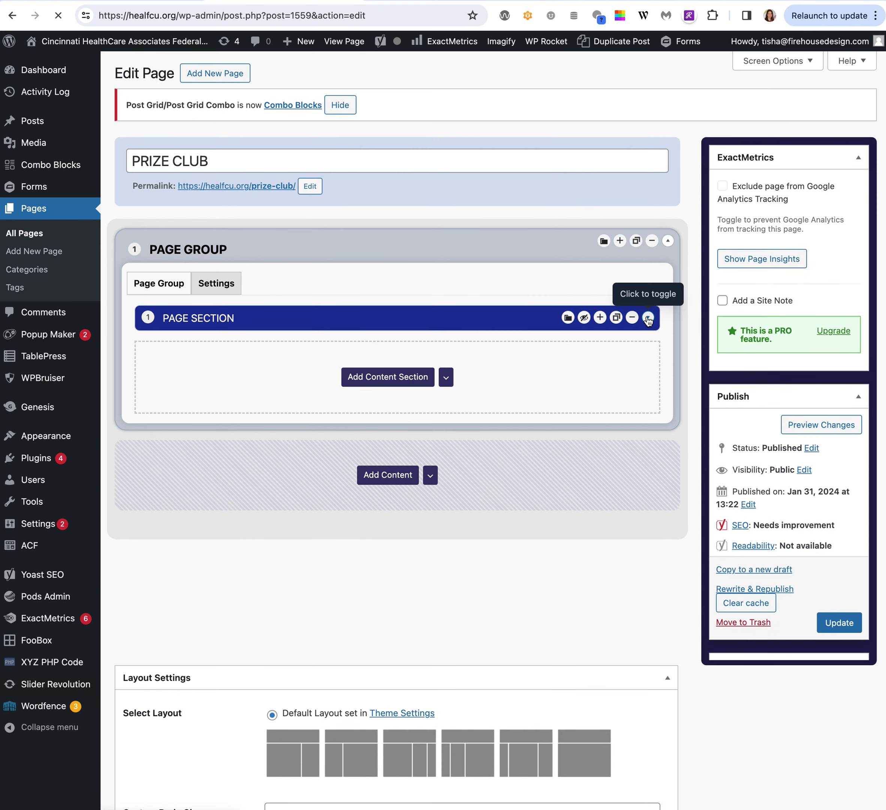
Expand the Prize Club page section, keep the Paragraph format, and open Add Media.
{"action": "left_click", "coordinate": [648, 318]}
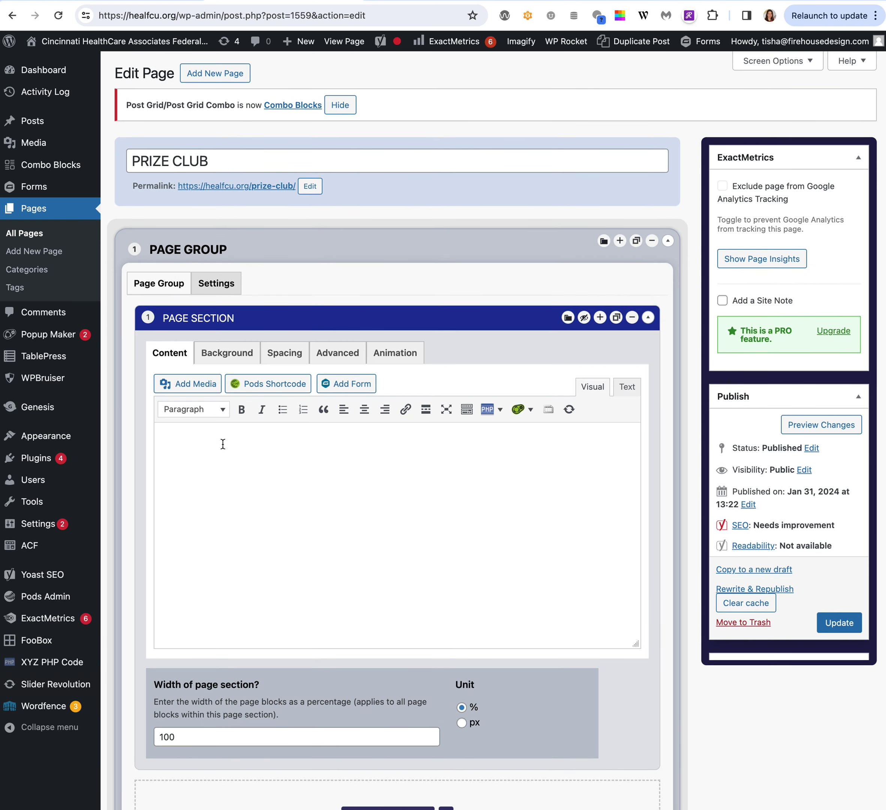
{"action": "left_click", "coordinate": [284, 467]}
{"action": "left_click", "coordinate": [209, 410]}
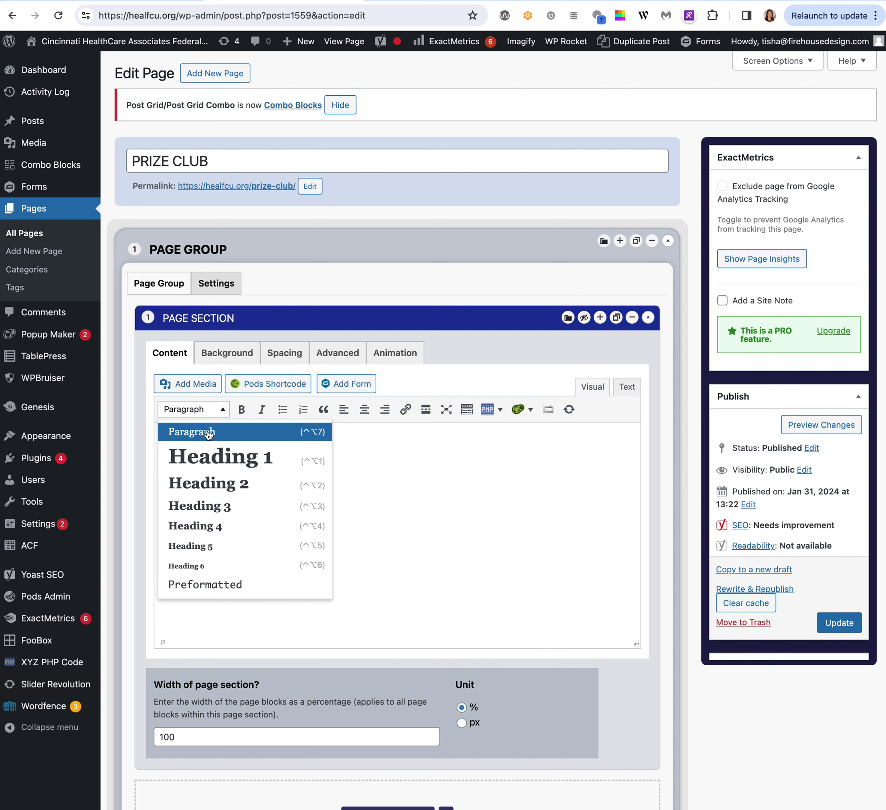
{"action": "left_click", "coordinate": [436, 457]}
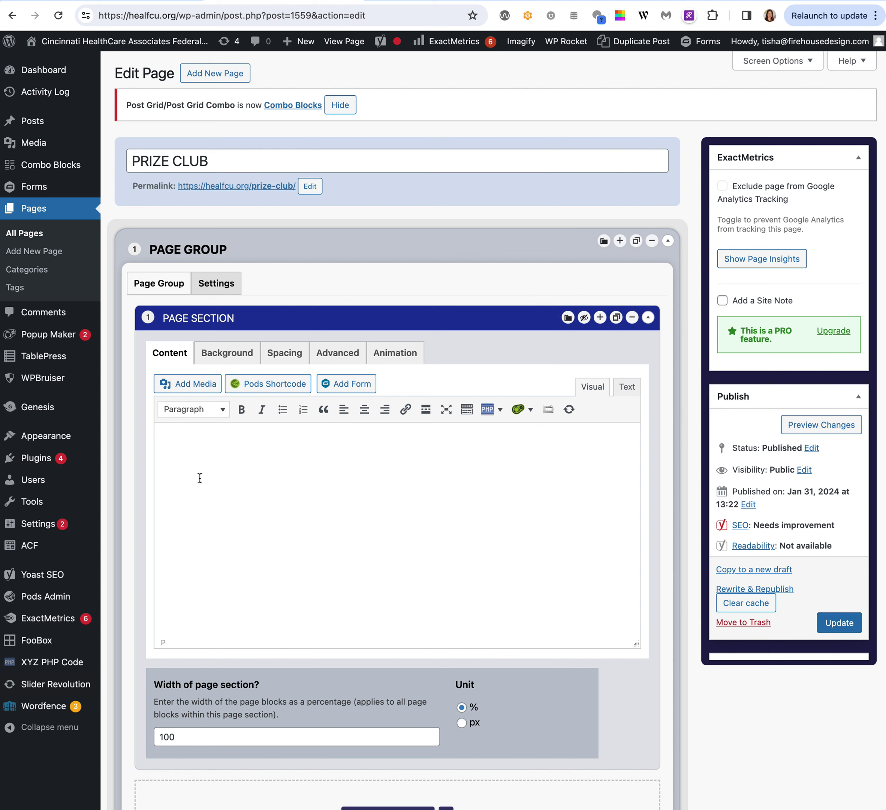
{"action": "left_click", "coordinate": [181, 387]}
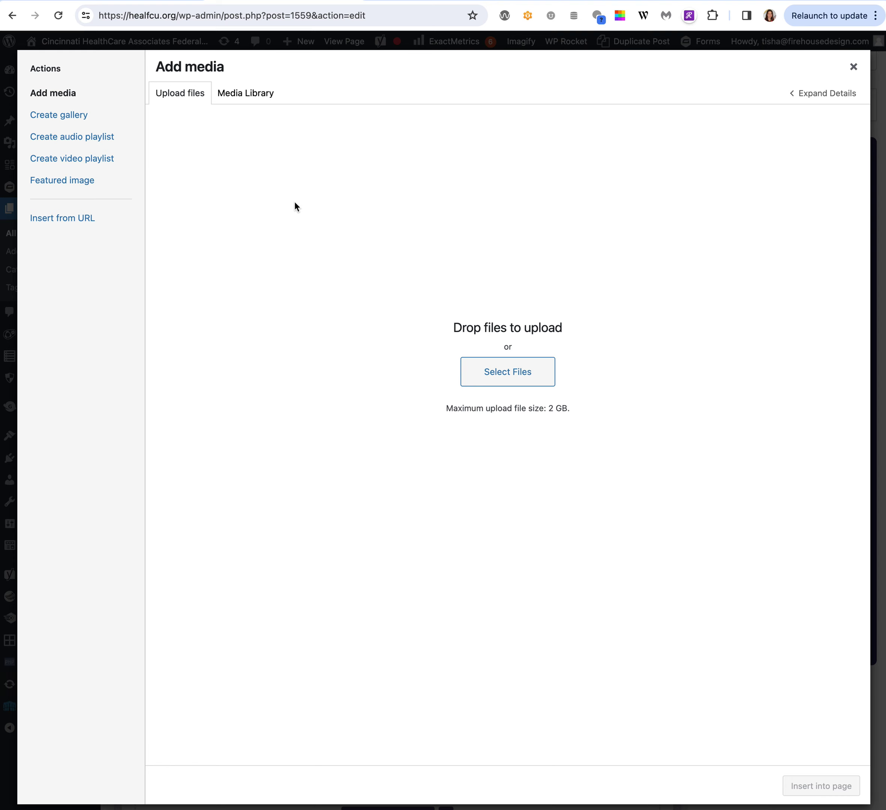
Pick GlobalArtwork-33.svg from the Media Library and insert it into the Prize Club section.
{"action": "left_click", "coordinate": [245, 94]}
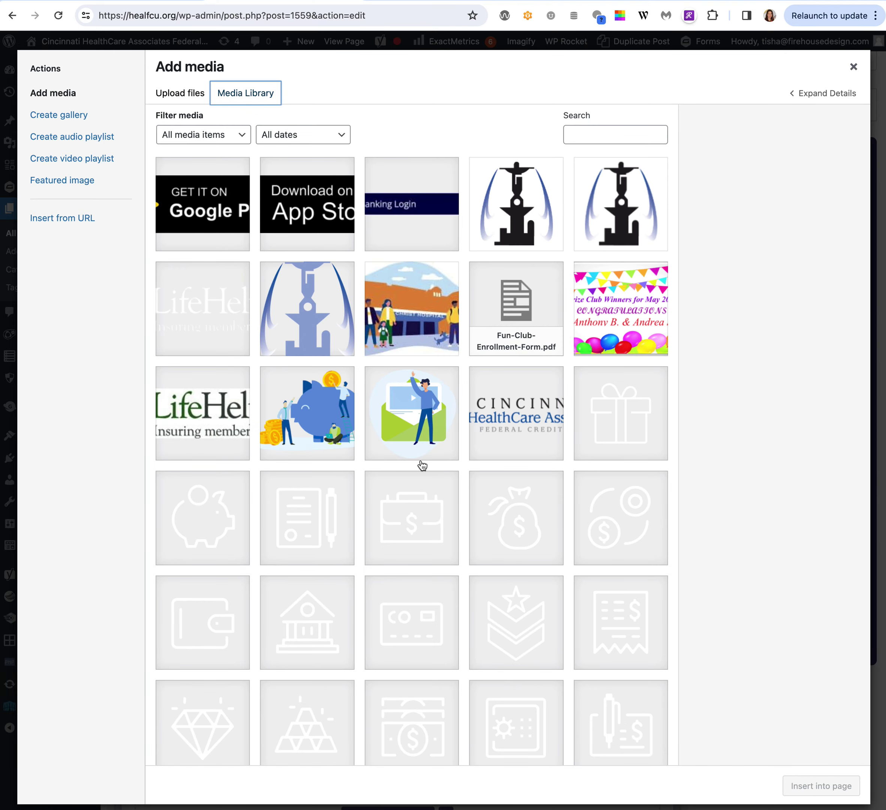
{"action": "scroll", "coordinate": [422, 465], "scroll_direction": "down", "scroll_amount": 10}
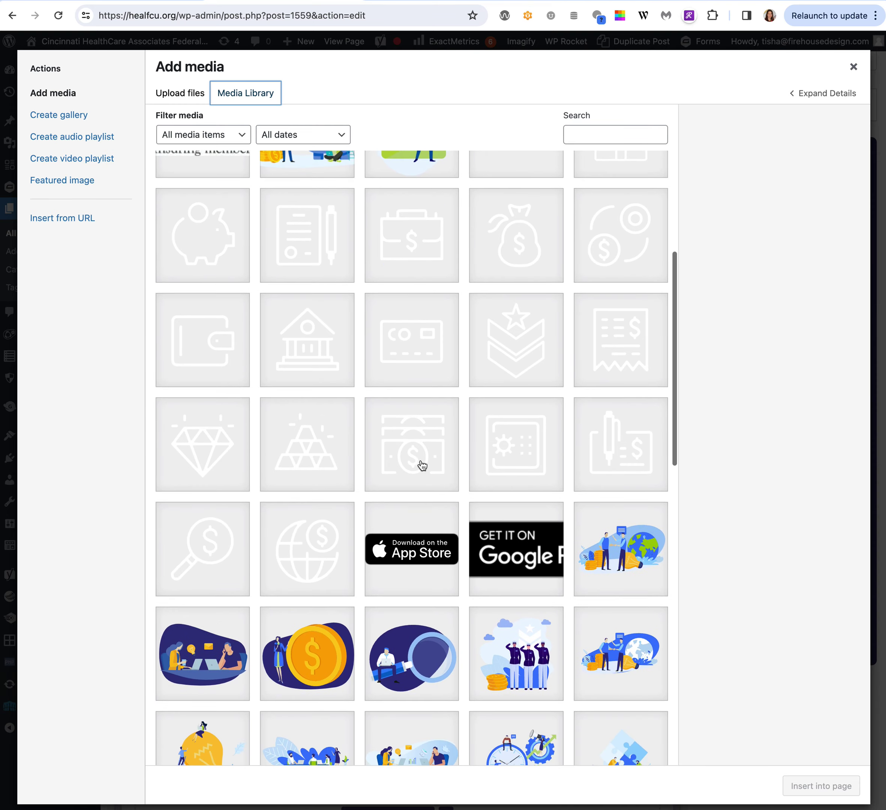
{"action": "scroll", "coordinate": [422, 465], "scroll_direction": "down", "scroll_amount": 7}
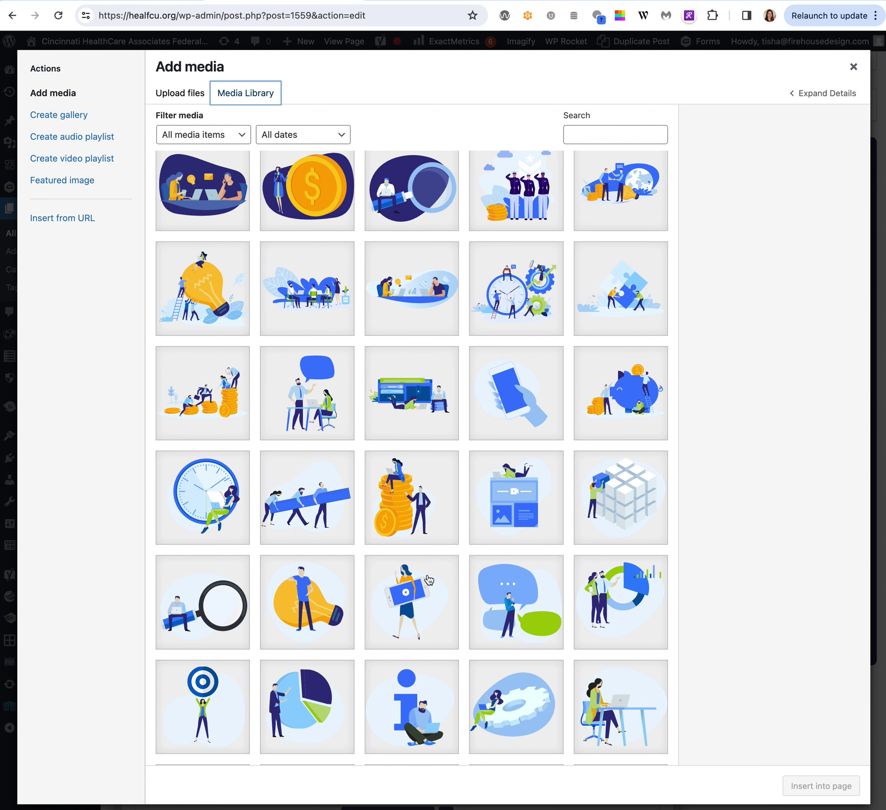
{"action": "scroll", "coordinate": [428, 580], "scroll_direction": "down", "scroll_amount": 8}
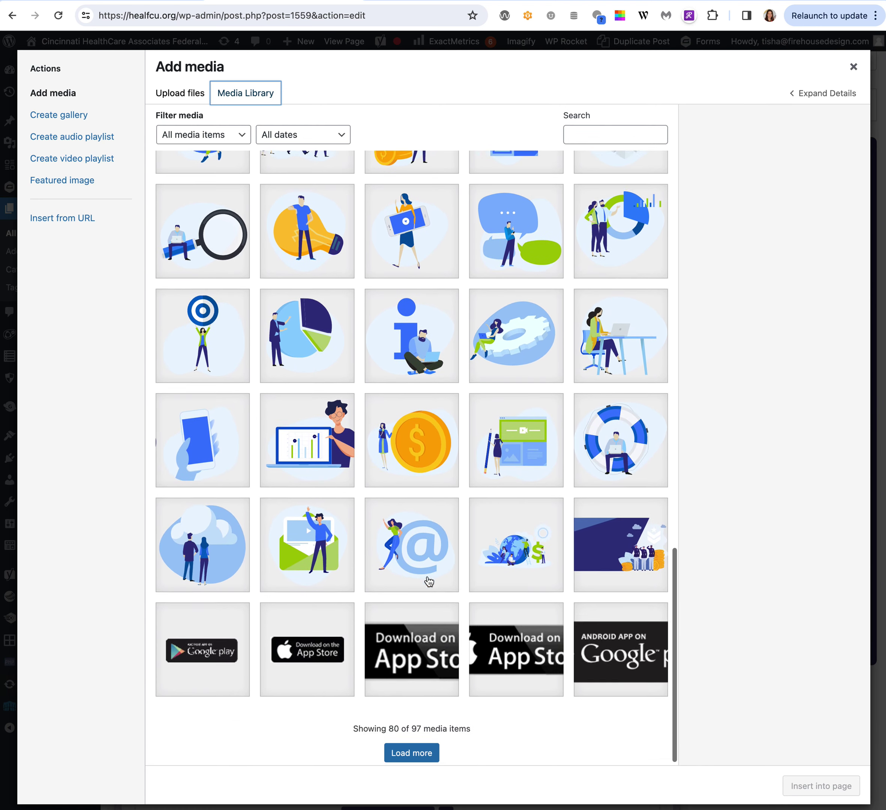
{"action": "scroll", "coordinate": [429, 579], "scroll_direction": "up", "scroll_amount": 15}
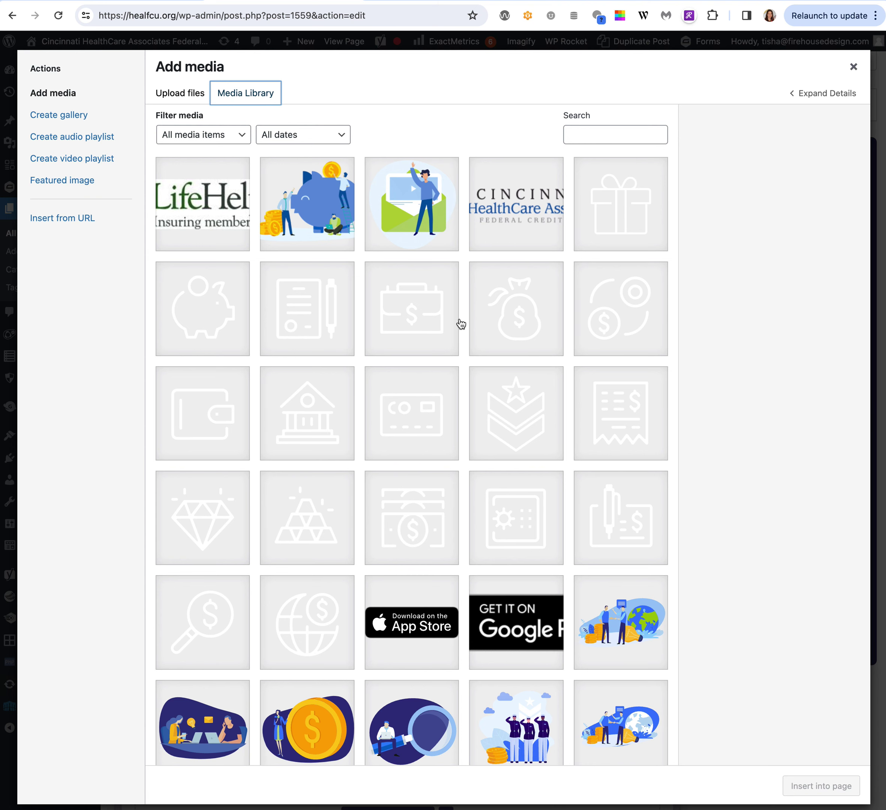
{"action": "scroll", "coordinate": [459, 325], "scroll_direction": "down", "scroll_amount": 5}
{"action": "scroll", "coordinate": [462, 326], "scroll_direction": "down", "scroll_amount": 10}
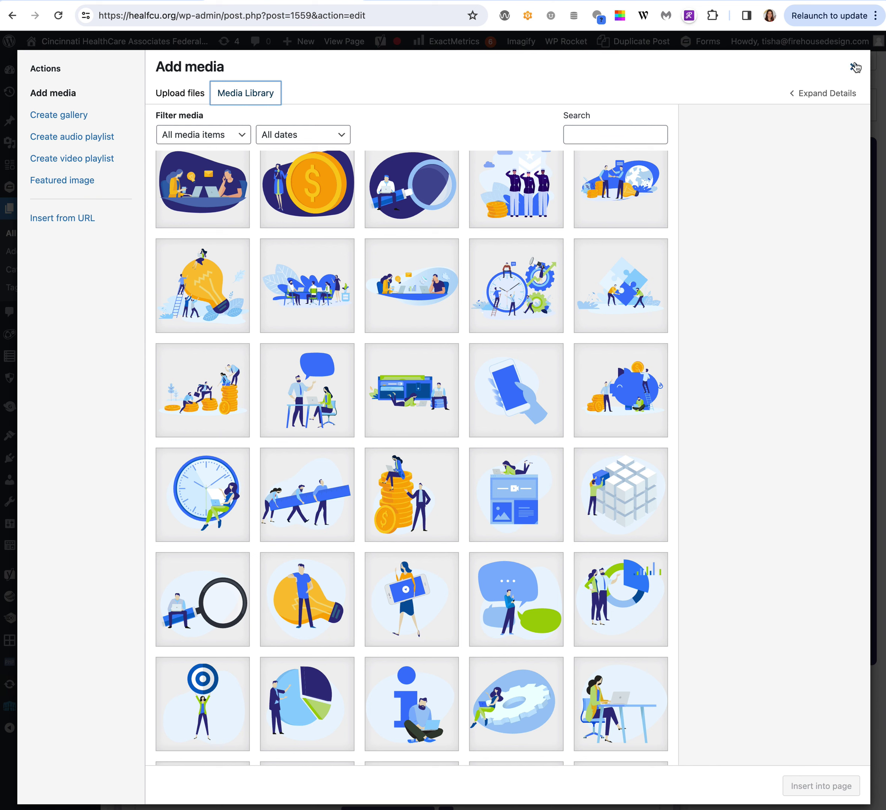
{"action": "left_click", "coordinate": [310, 297]}
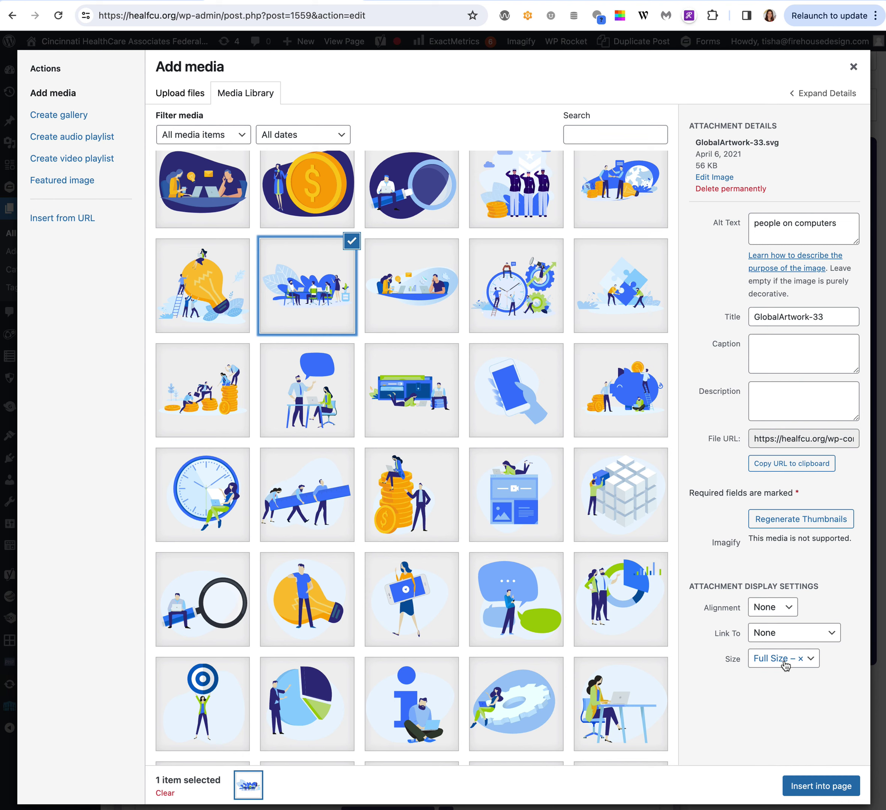
{"action": "left_click", "coordinate": [811, 793]}
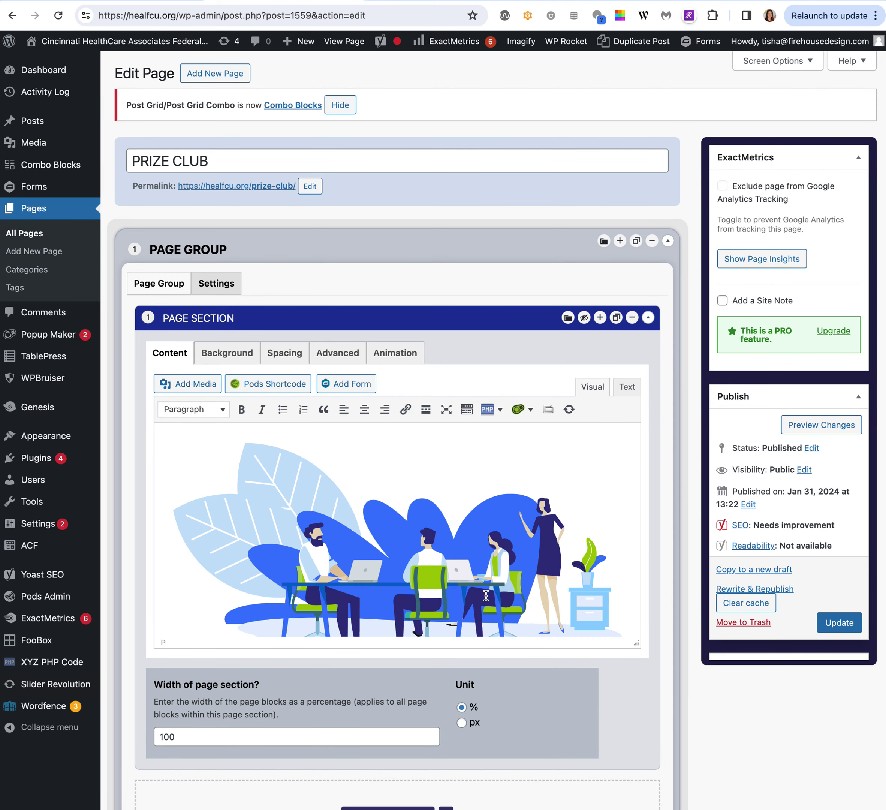
Shrink the illustration to about 497 x 248 and type 'Typing Text to the side' after it.
{"action": "scroll", "coordinate": [466, 568], "scroll_direction": "down", "scroll_amount": 2}
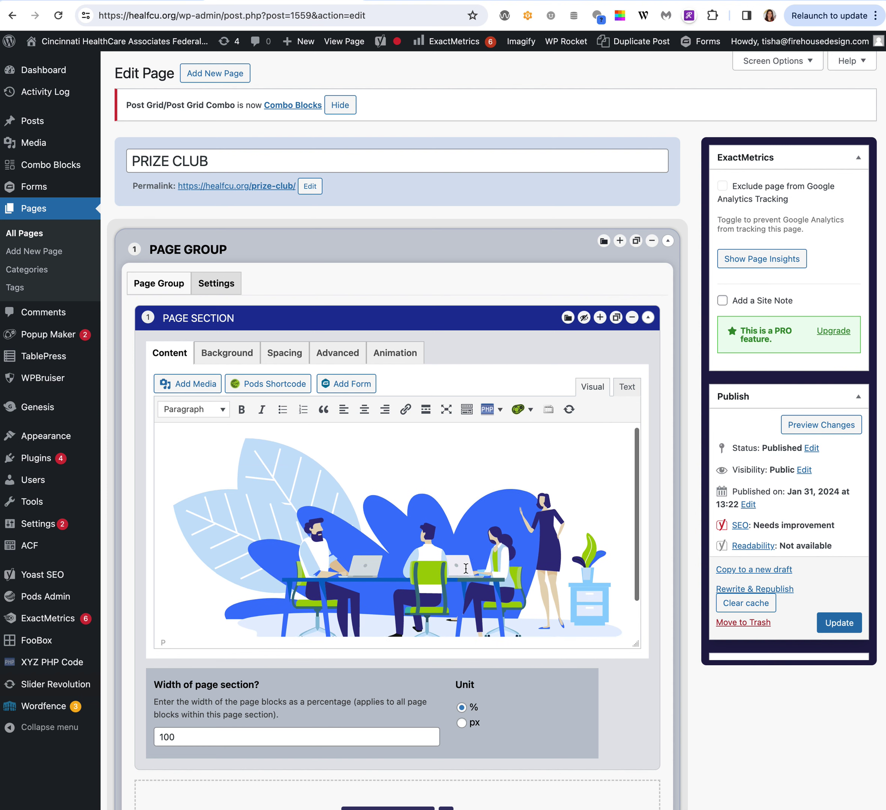
{"action": "left_click", "coordinate": [476, 551]}
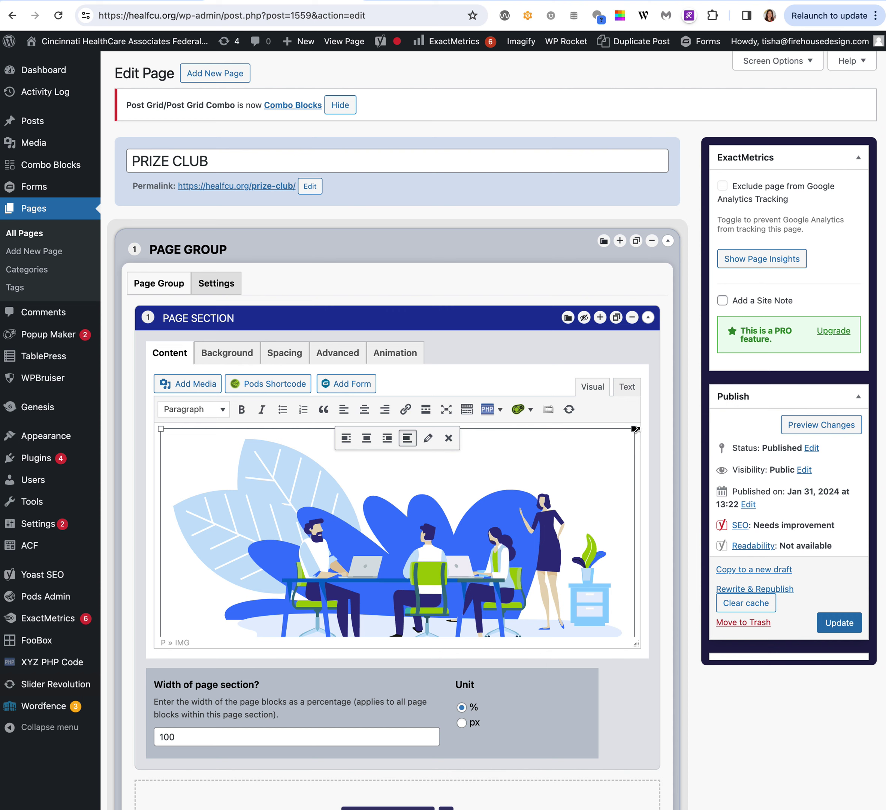
{"action": "left_click_drag", "start_coordinate": [632, 432], "coordinate": [433, 489]}
{"action": "left_click", "coordinate": [496, 527]}
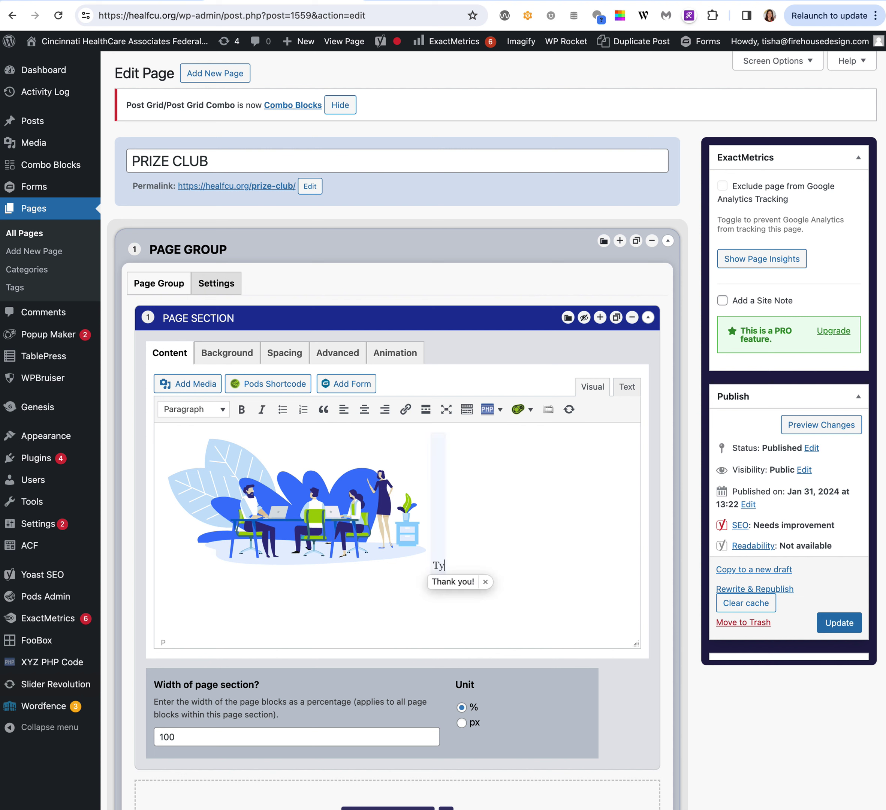
{"action": "type", "text": "Typing Text "}
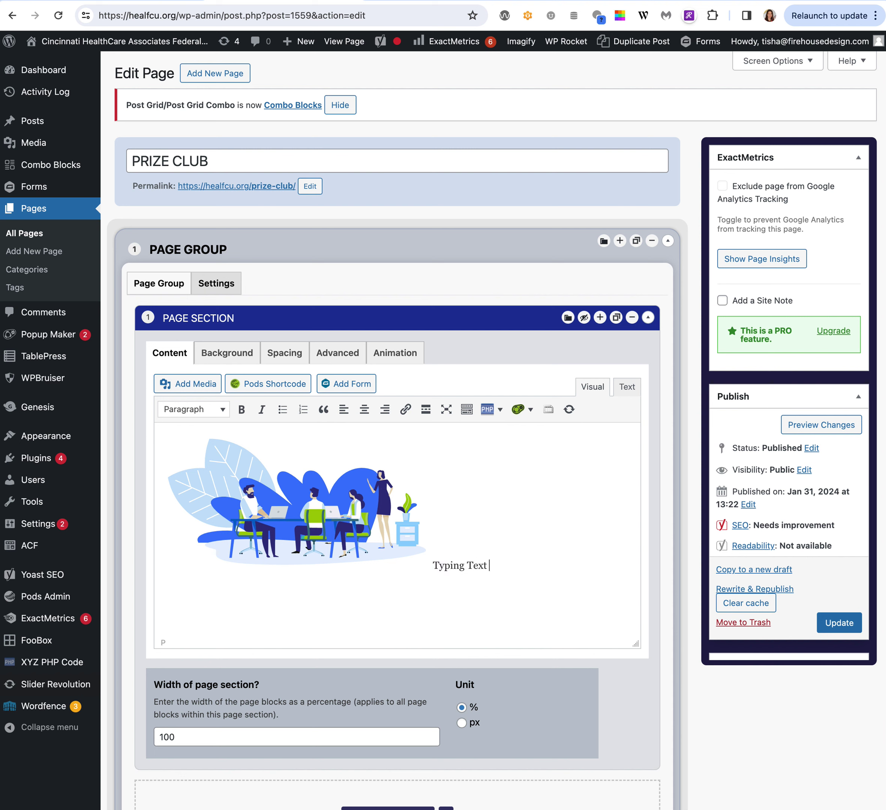
{"action": "type", "text": "to the side"}
Align the illustration left, move the text line below it, and show the extra toolbar row.
{"action": "left_click_drag", "start_coordinate": [553, 562], "coordinate": [414, 560]}
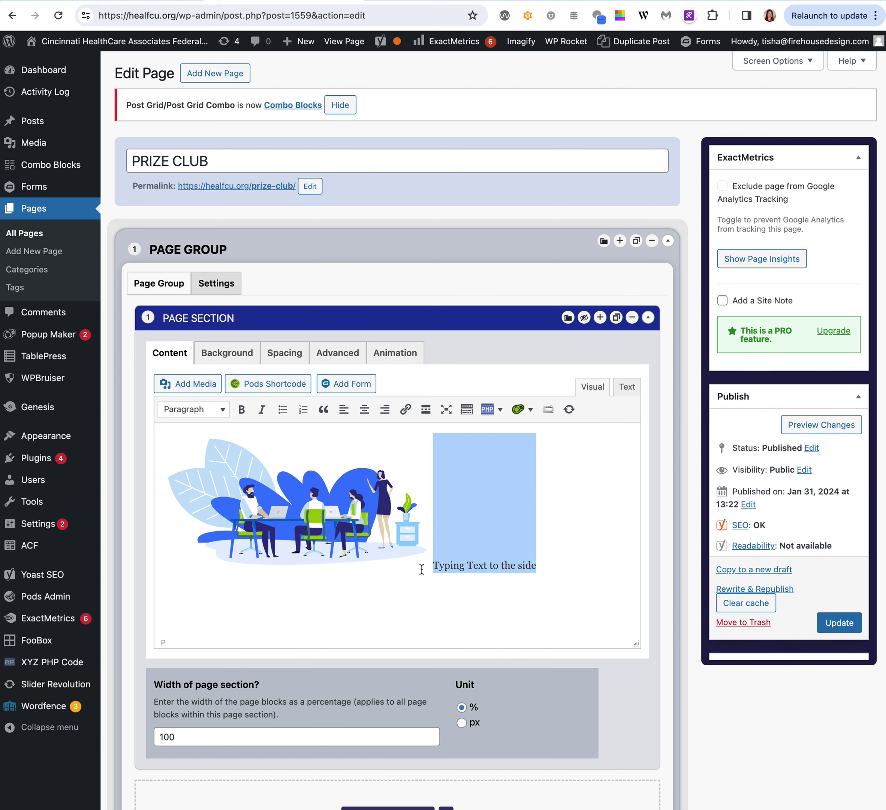
{"action": "left_click", "coordinate": [301, 512]}
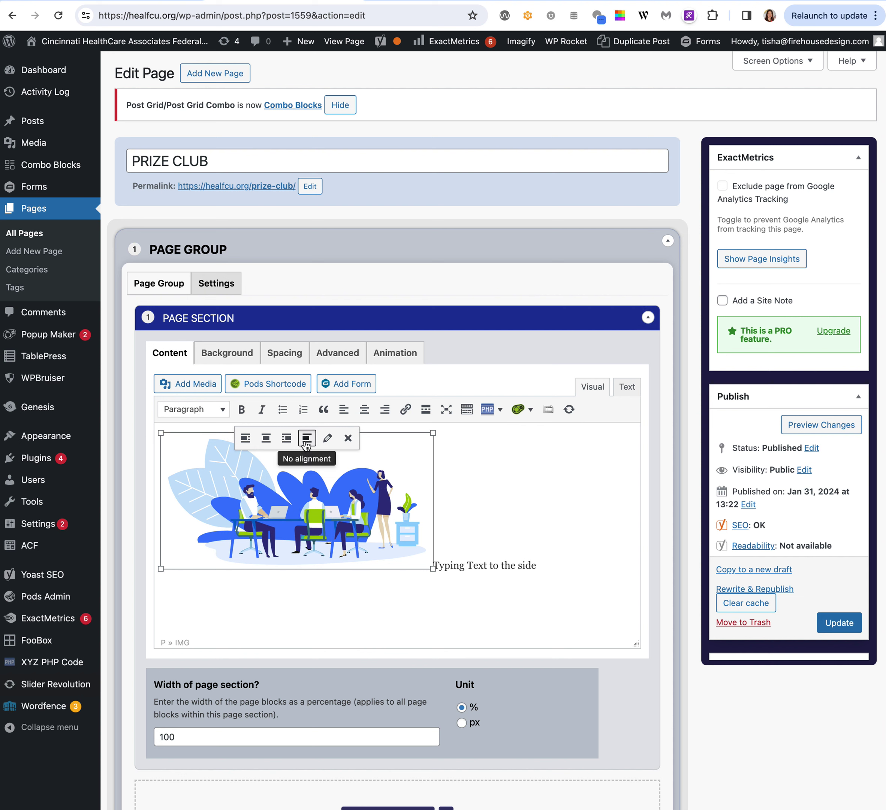
{"action": "left_click", "coordinate": [245, 442]}
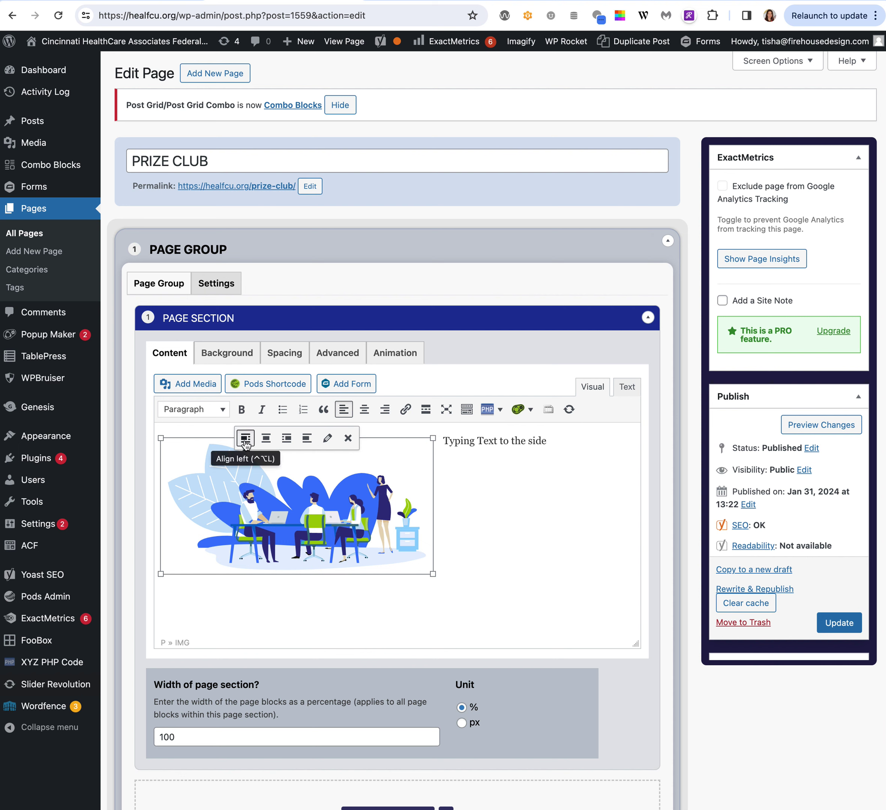
{"action": "left_click", "coordinate": [563, 450]}
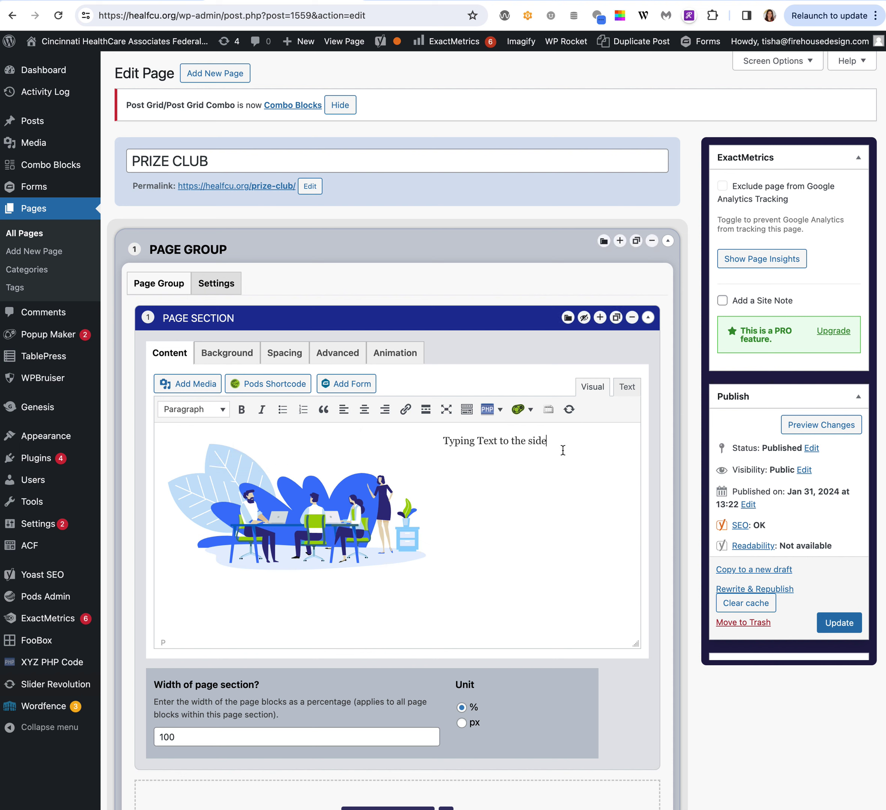
{"action": "left_click", "coordinate": [445, 441]}
{"action": "key", "text": "Return"}
{"action": "key", "text": "Return"}
{"action": "key", "text": "Return"}
{"action": "key", "text": "Return"}
{"action": "key", "text": "Return"}
{"action": "key", "text": "Return"}
{"action": "key", "text": "Return"}
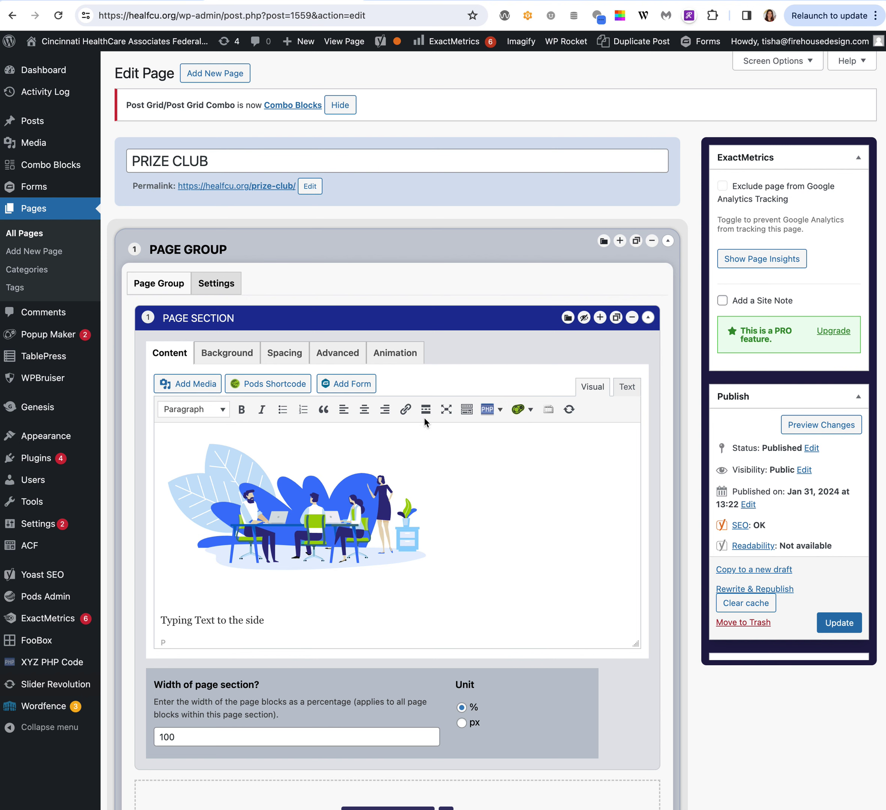
{"action": "left_click", "coordinate": [466, 412]}
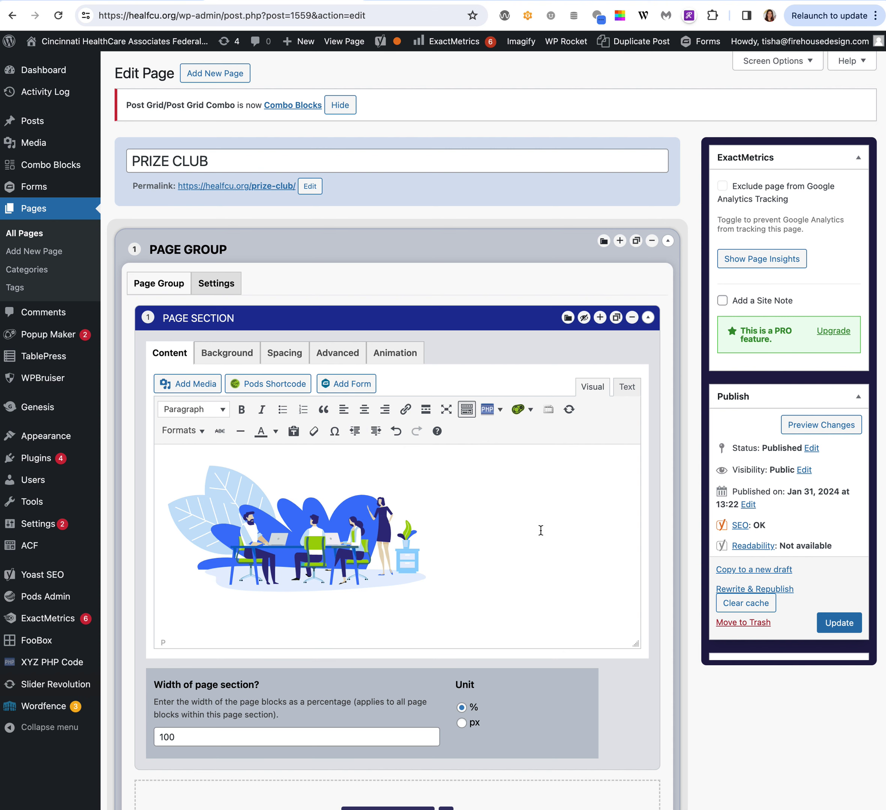
{"action": "scroll", "coordinate": [541, 529], "scroll_direction": "down", "scroll_amount": 1}
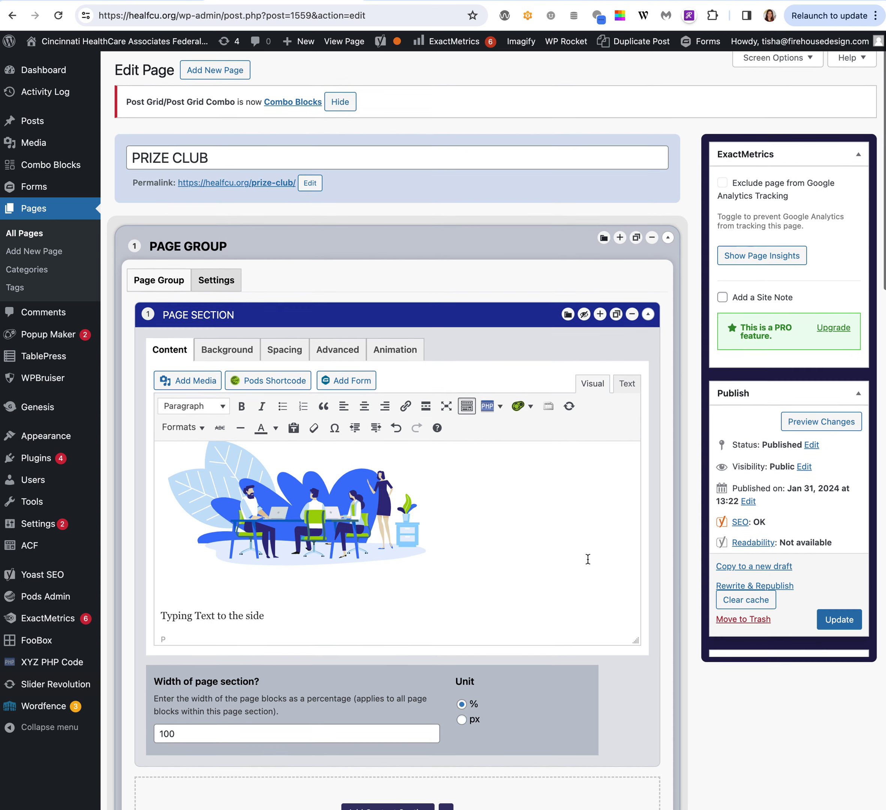
{"action": "scroll", "coordinate": [587, 557], "scroll_direction": "down", "scroll_amount": 1}
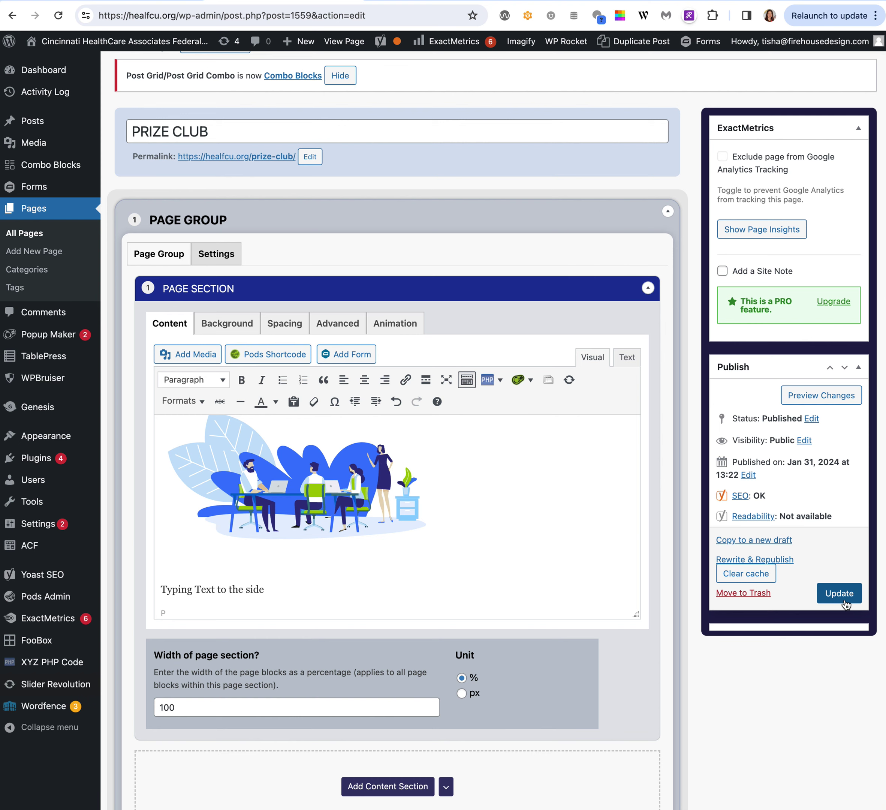
{"action": "scroll", "coordinate": [518, 536], "scroll_direction": "down", "scroll_amount": 2}
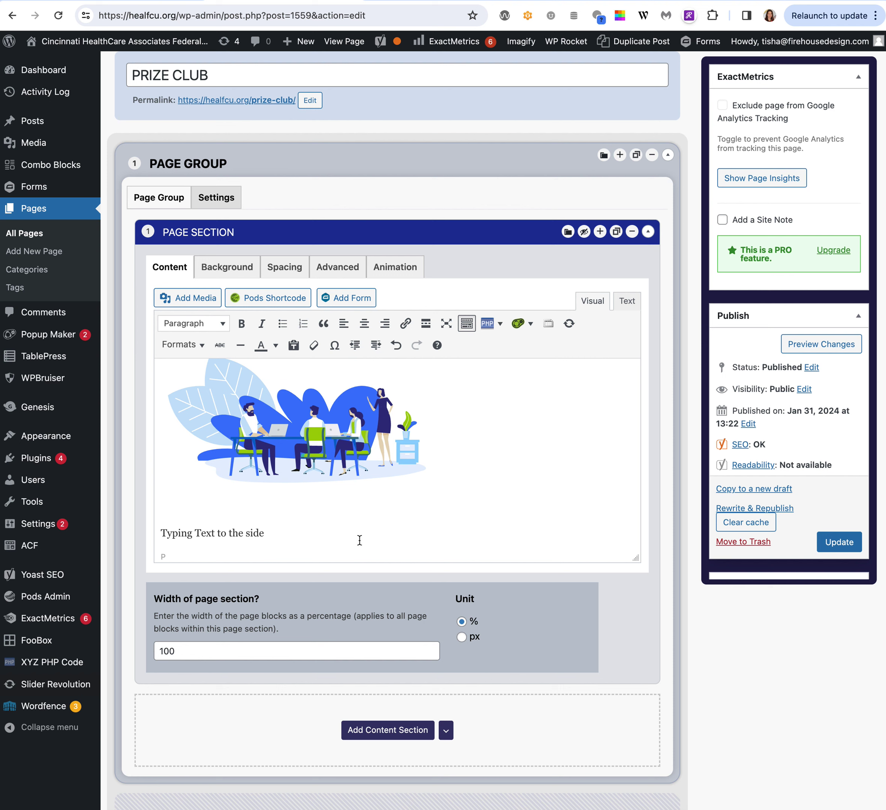
Add a new Page Section layout and set the first section's width to 30.
{"action": "left_click", "coordinate": [600, 232]}
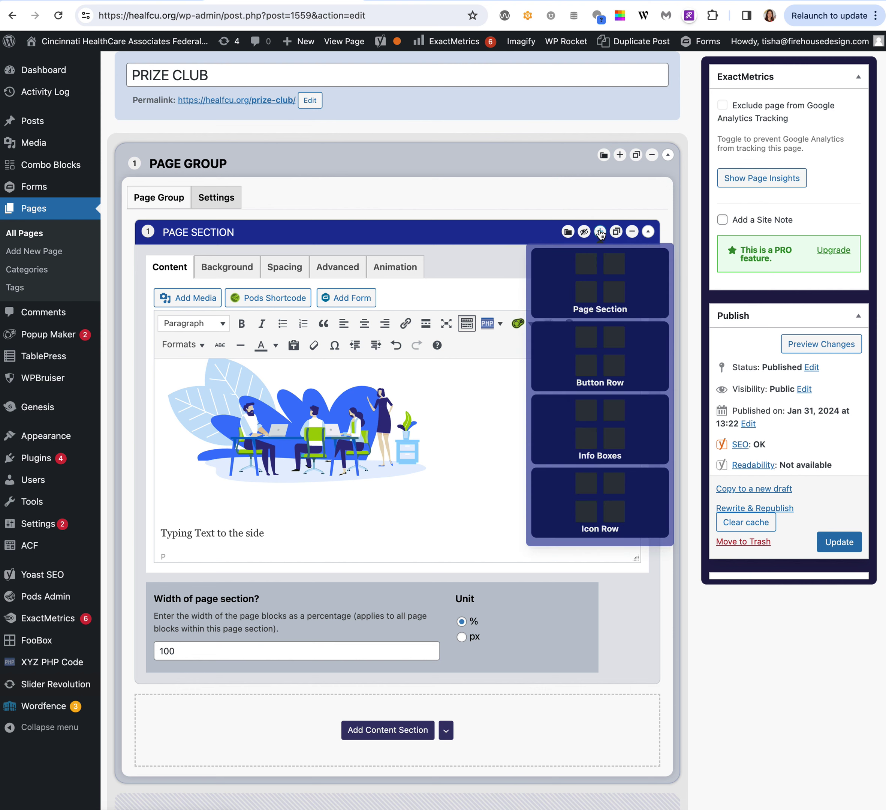
{"action": "left_click", "coordinate": [604, 266]}
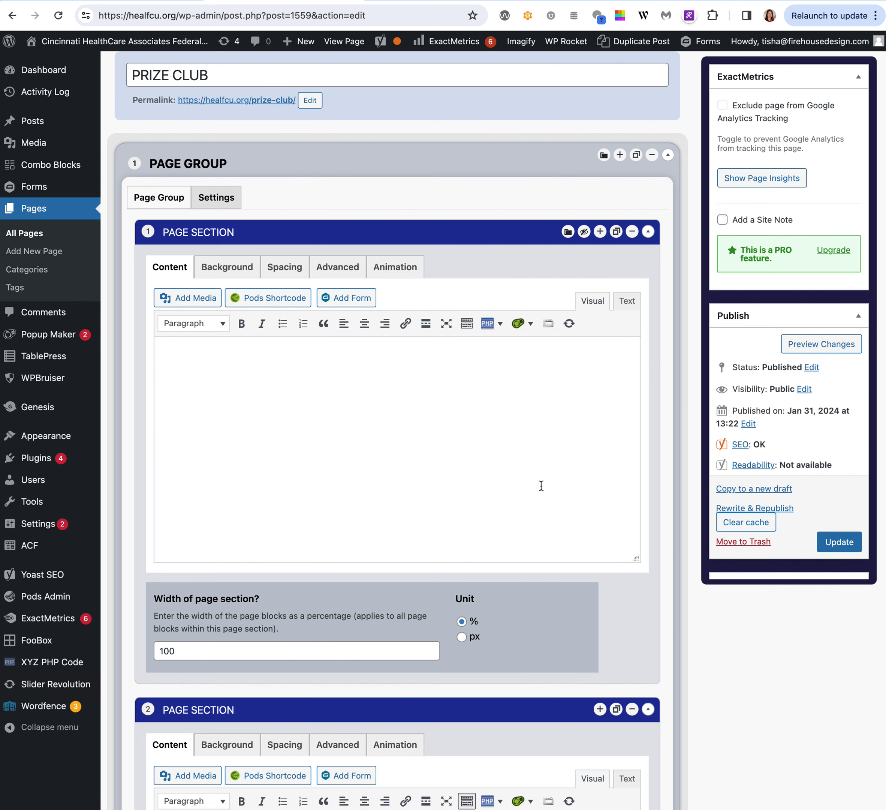
{"action": "scroll", "coordinate": [541, 485], "scroll_direction": "down", "scroll_amount": 2}
{"action": "left_click", "coordinate": [177, 579]}
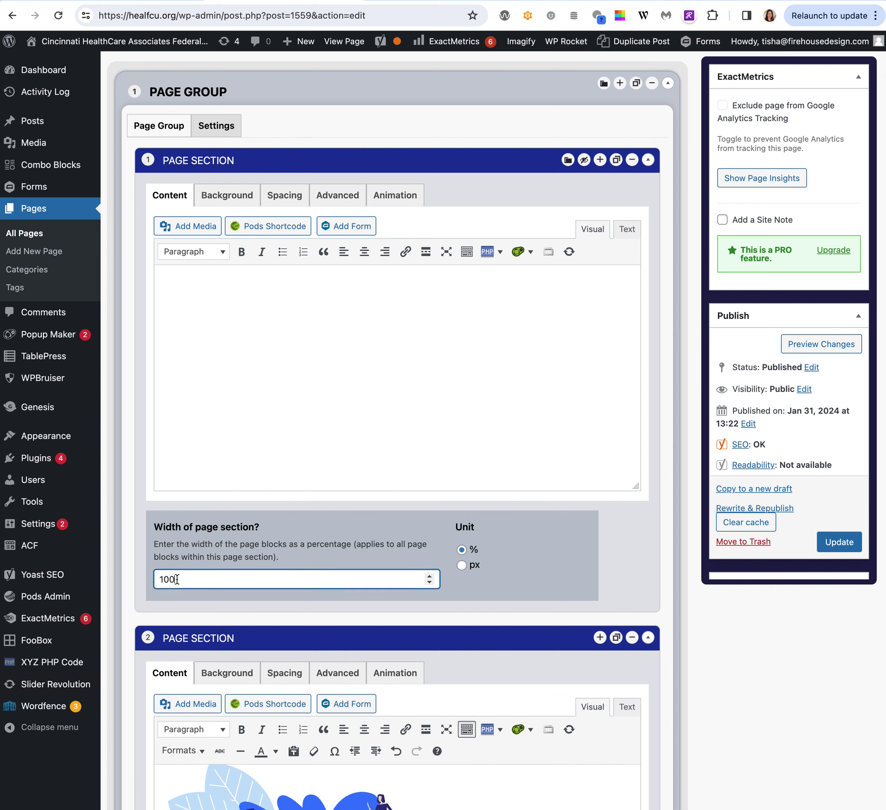
{"action": "double_click", "coordinate": [177, 579]}
{"action": "type", "text": "30"}
{"action": "left_click", "coordinate": [263, 315]}
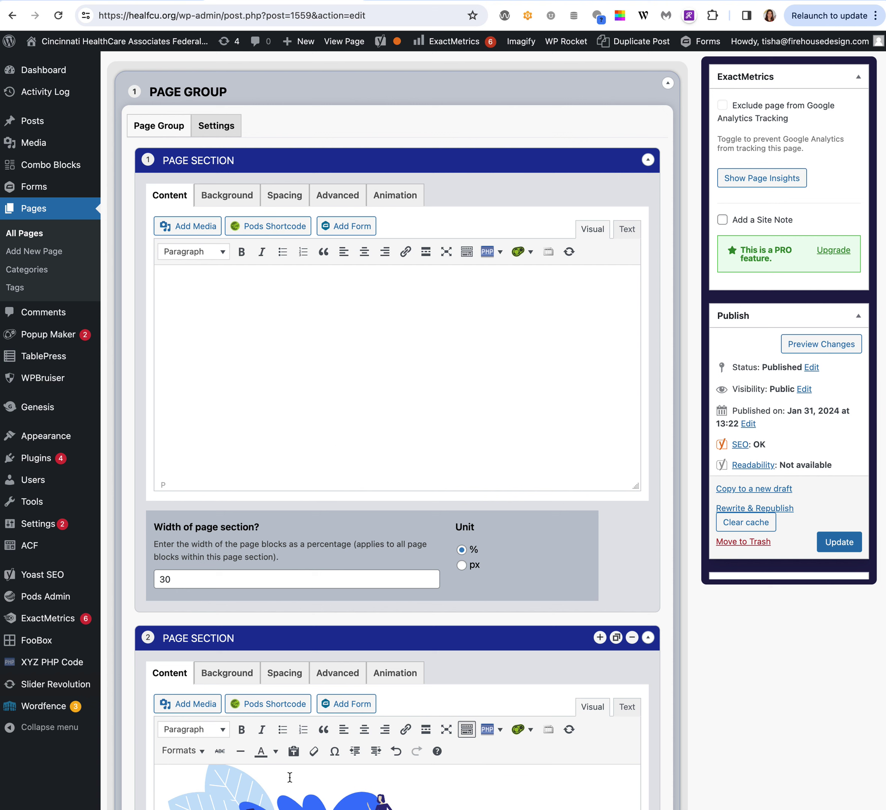
Move the illustration from section 2 into section 1's editor.
{"action": "left_click", "coordinate": [224, 781]}
{"action": "left_click_drag", "start_coordinate": [225, 765], "coordinate": [519, 405]}
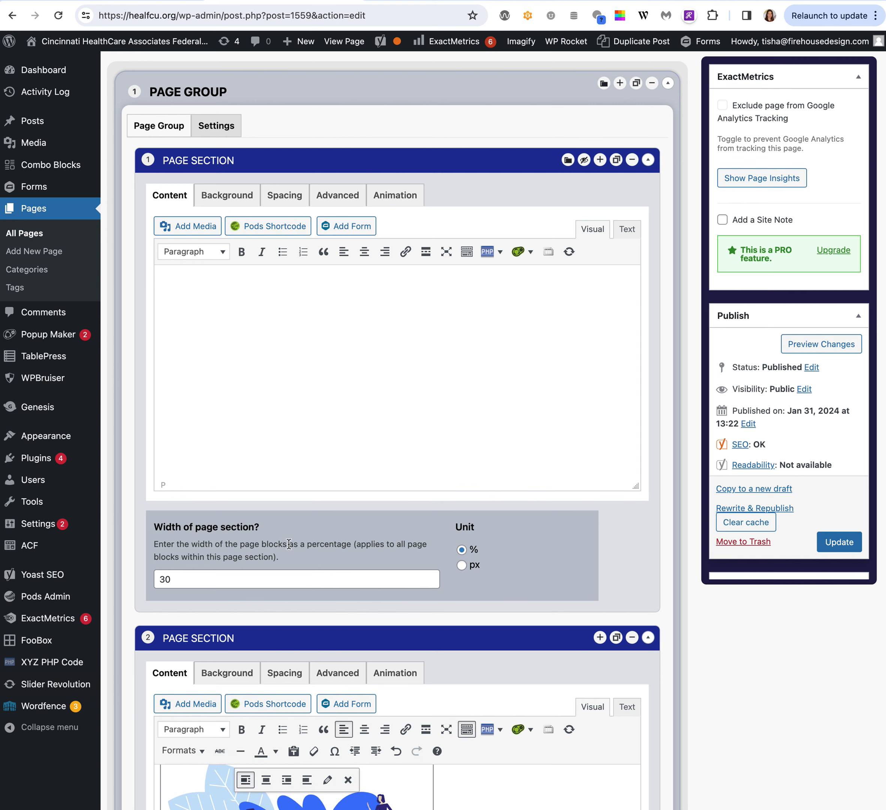
{"action": "key", "text": "super+v"}
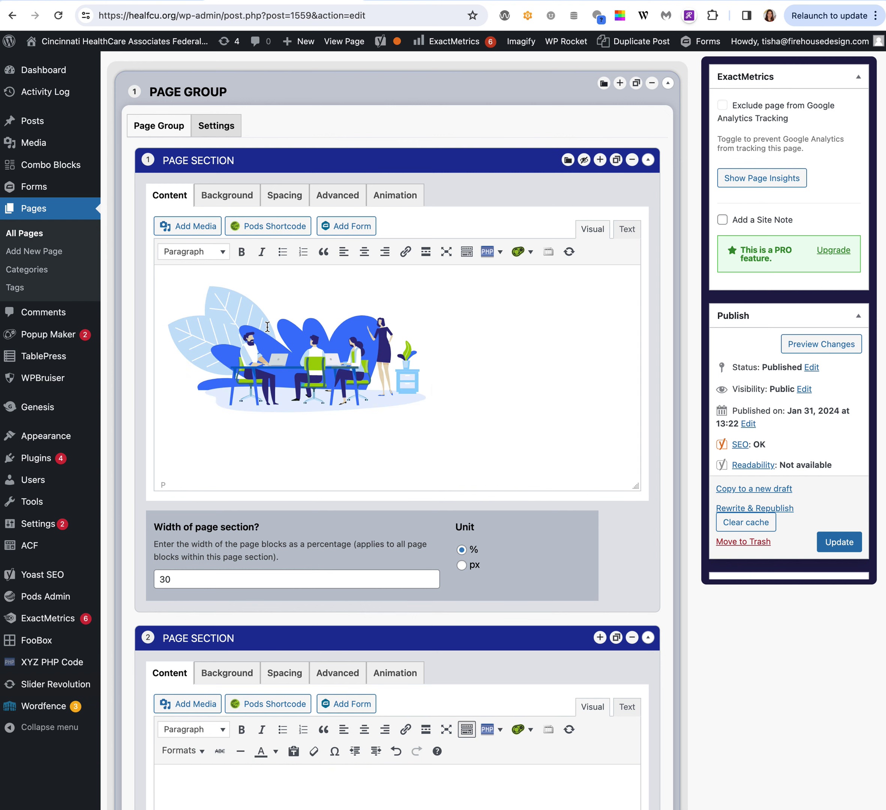
{"action": "scroll", "coordinate": [346, 394], "scroll_direction": "down", "scroll_amount": 5}
{"action": "scroll", "coordinate": [350, 628], "scroll_direction": "down", "scroll_amount": 2}
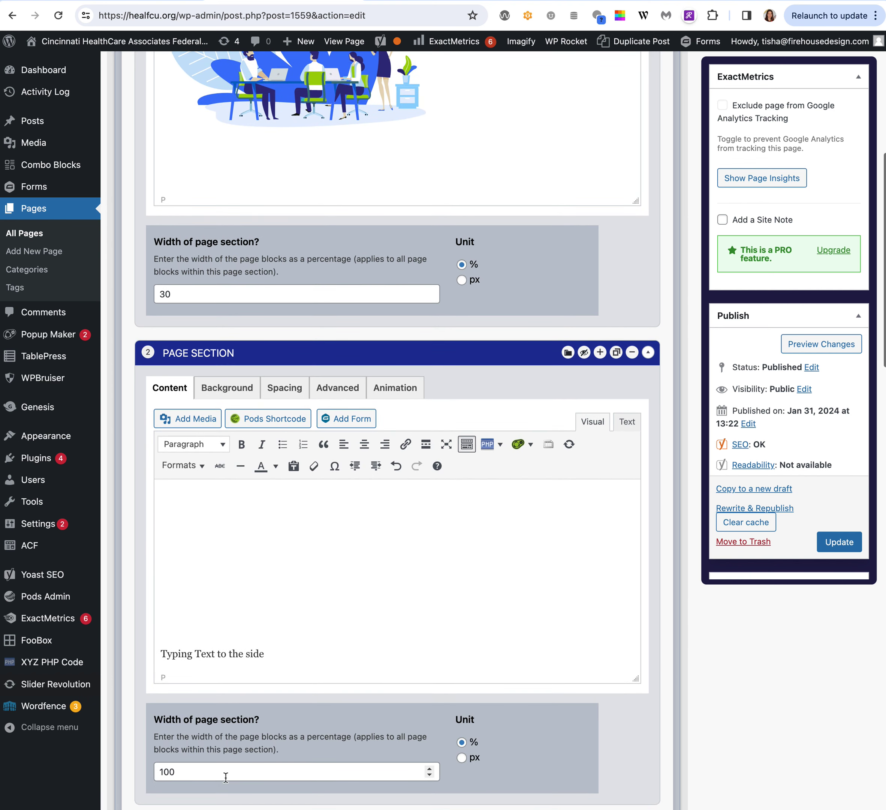
Set section 2's width to 70 and delete the blank lines above its text.
{"action": "left_click", "coordinate": [164, 773]}
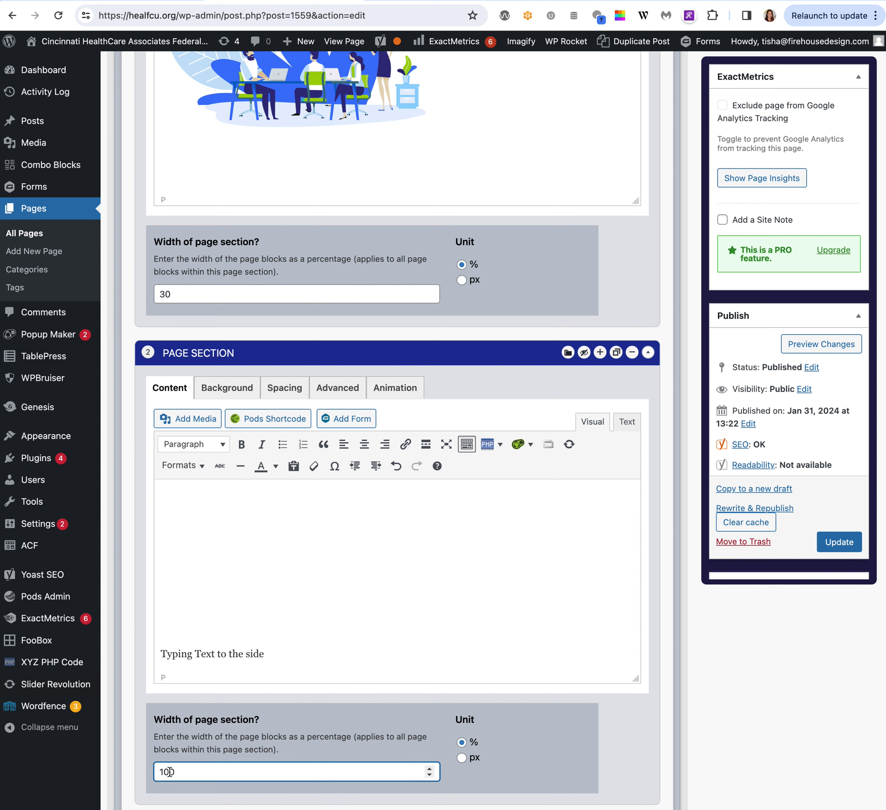
{"action": "double_click", "coordinate": [170, 772]}
{"action": "type", "text": "70"}
{"action": "left_click", "coordinate": [317, 545]}
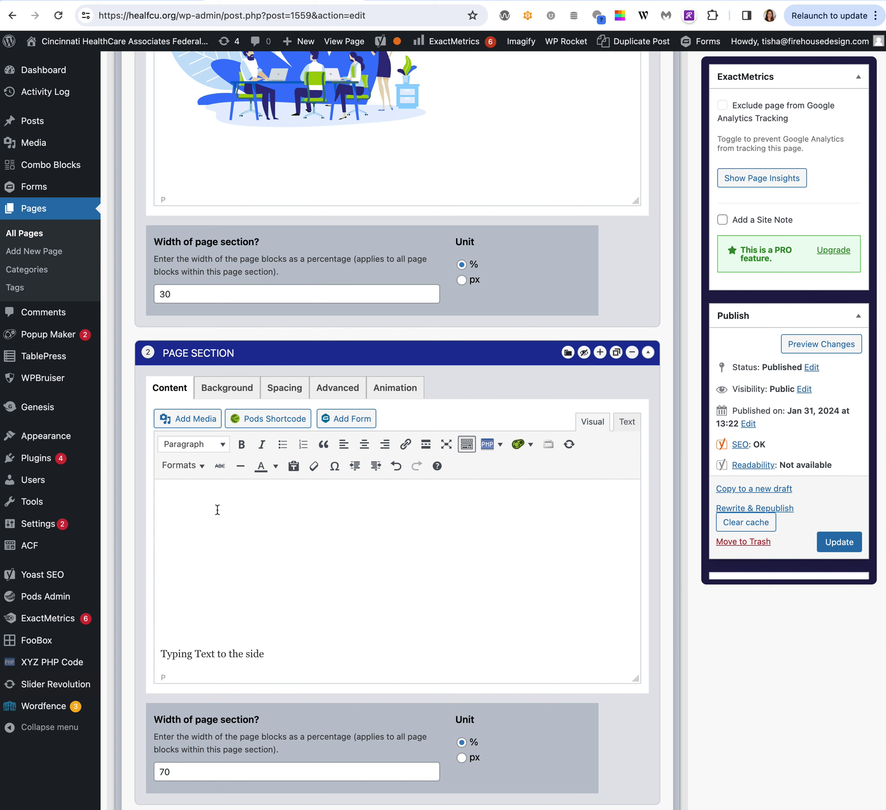
{"action": "left_click_drag", "start_coordinate": [218, 510], "coordinate": [275, 617]}
{"action": "key", "text": "BackSpace"}
{"action": "key", "text": "BackSpace"}
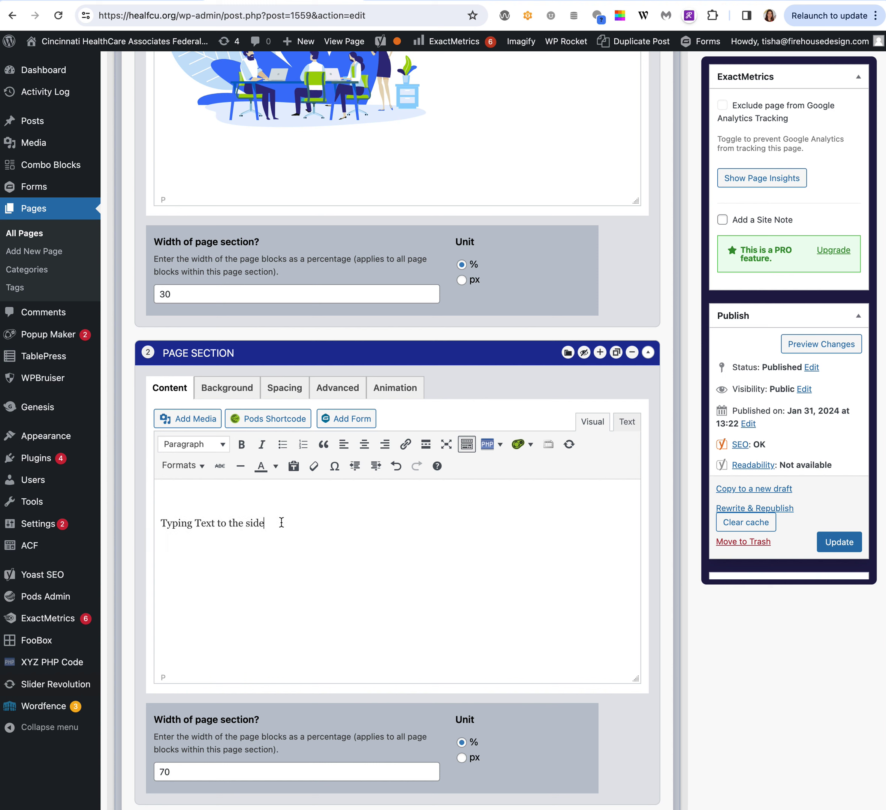
Repeat 'Typing Text to the side.' three times as one continuous paragraph.
{"action": "key", "text": "ctrl+a"}
{"action": "key", "text": "super+c"}
{"action": "left_click", "coordinate": [307, 529]}
{"action": "type", "text": "."}
{"action": "key", "text": "Return"}
{"action": "key", "text": "super+v"}
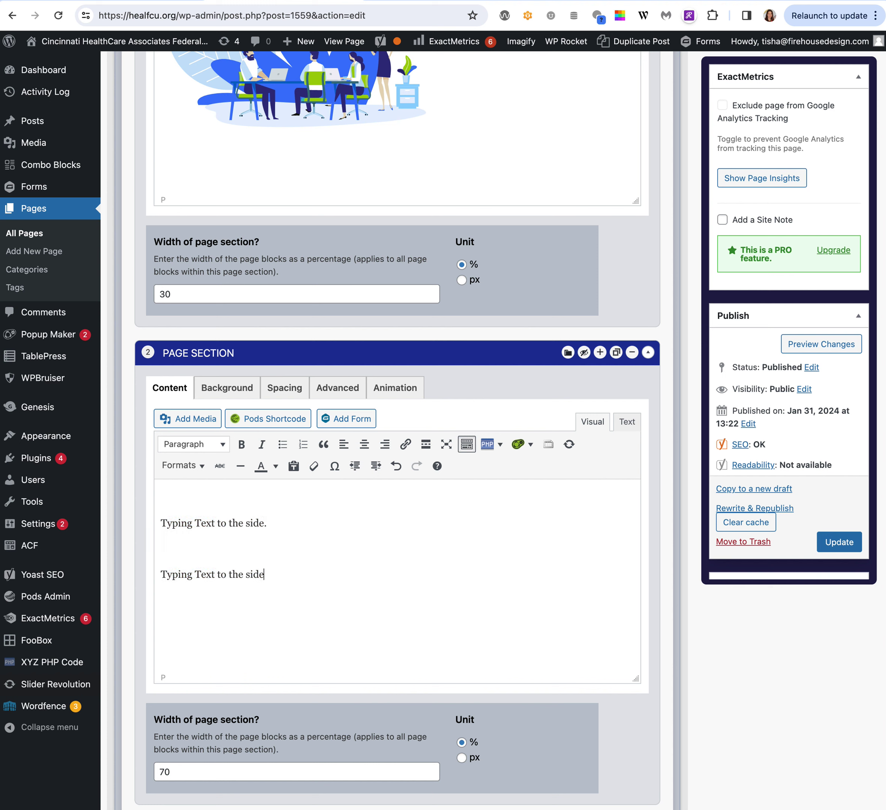
{"action": "key", "text": "Return"}
{"action": "key", "text": "super+v"}
{"action": "key", "text": "BackSpace"}
{"action": "key", "text": "Delete"}
{"action": "key", "text": "Down"}
{"action": "key", "text": "Delete"}
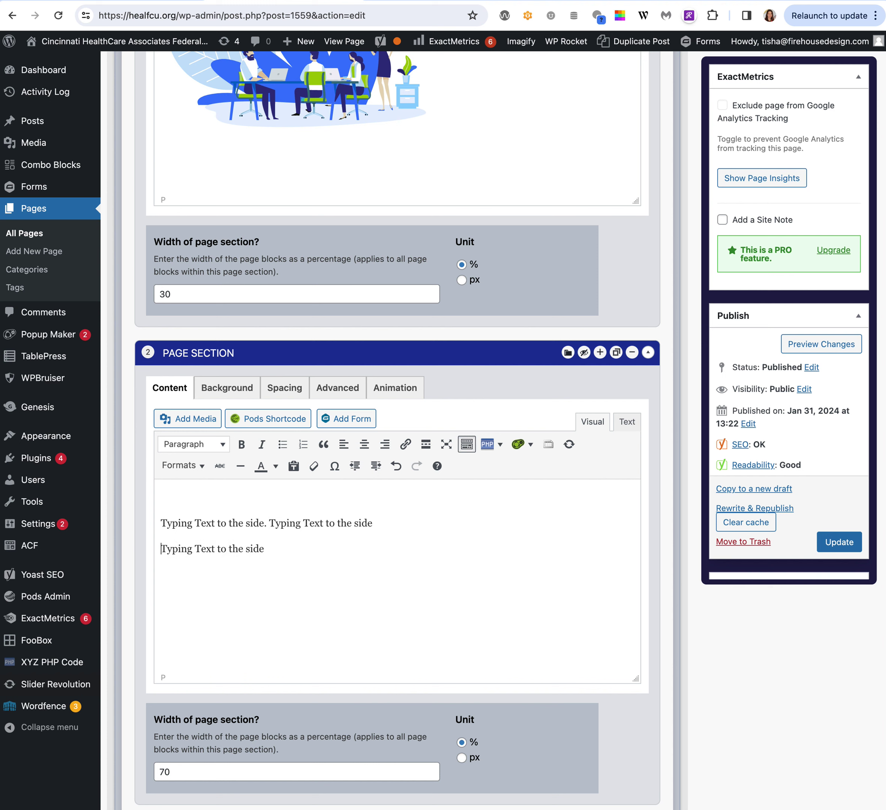
{"action": "key", "text": "BackSpace"}
Duplicate the whole paragraph and merge the copy onto the original to lengthen it.
{"action": "key", "text": "super+a"}
{"action": "key", "text": "super+c"}
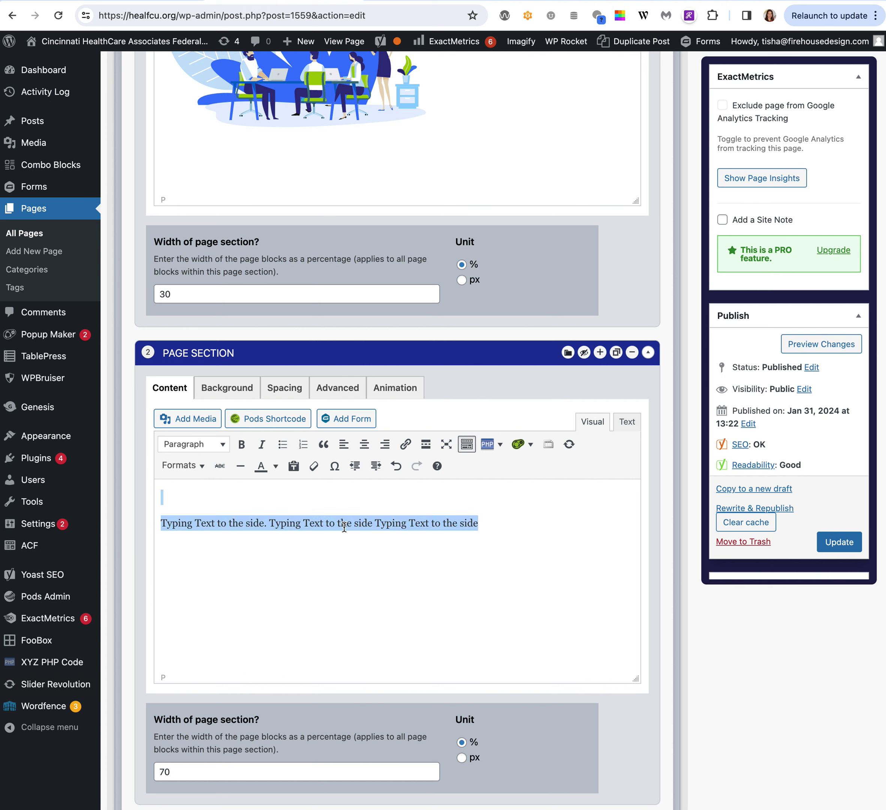
{"action": "left_click", "coordinate": [499, 522]}
{"action": "type", "text": "."}
{"action": "key", "text": "Return"}
{"action": "key", "text": "super+v"}
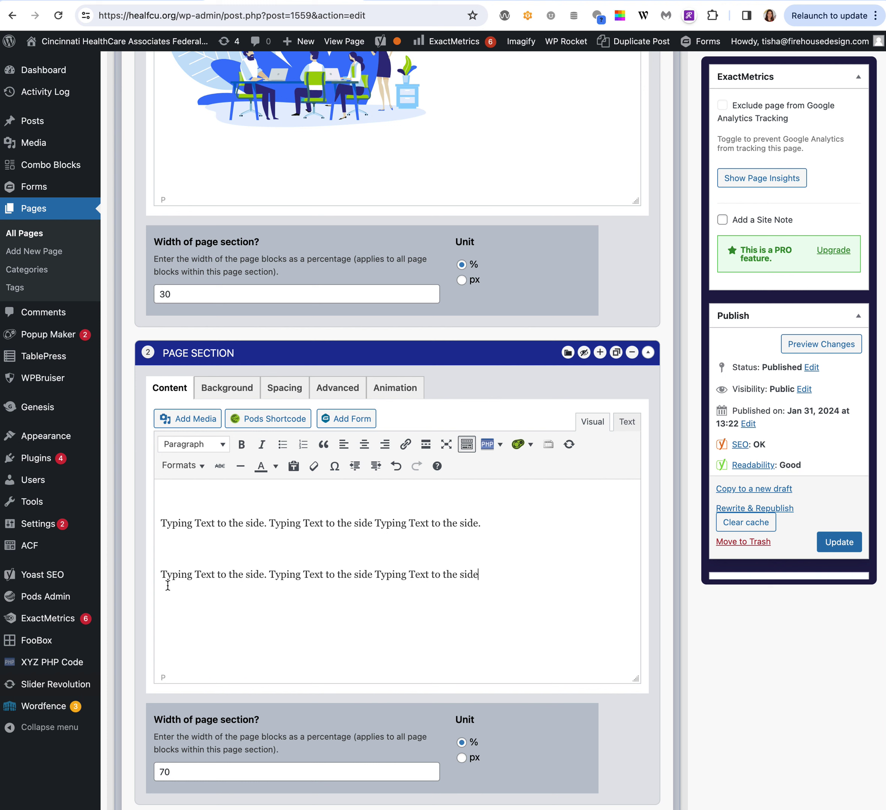
{"action": "left_click", "coordinate": [160, 574]}
{"action": "key", "text": "BackSpace"}
{"action": "key", "text": "BackSpace"}
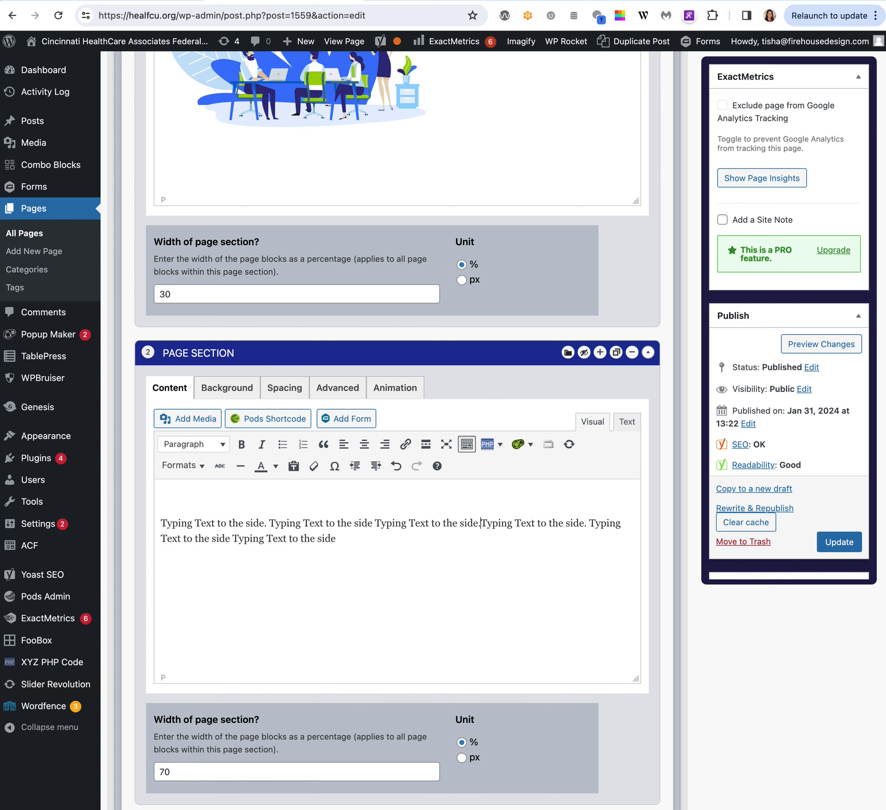
Preview the Prize Club page, then close the preview and return to its editor.
{"action": "left_click", "coordinate": [823, 344]}
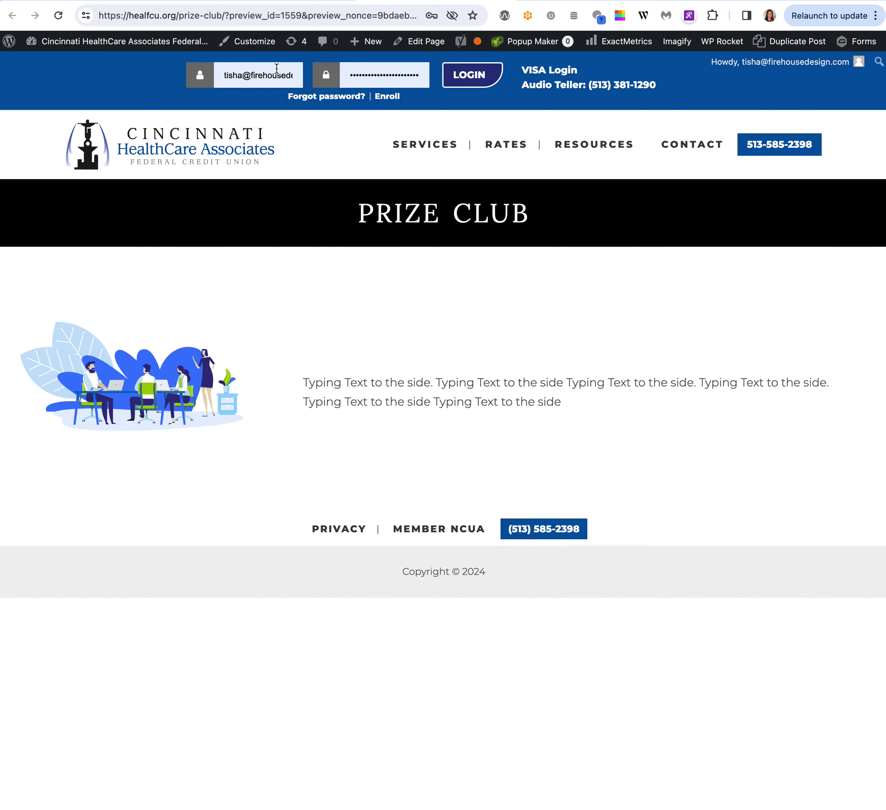
{"action": "left_click", "coordinate": [272, 0]}
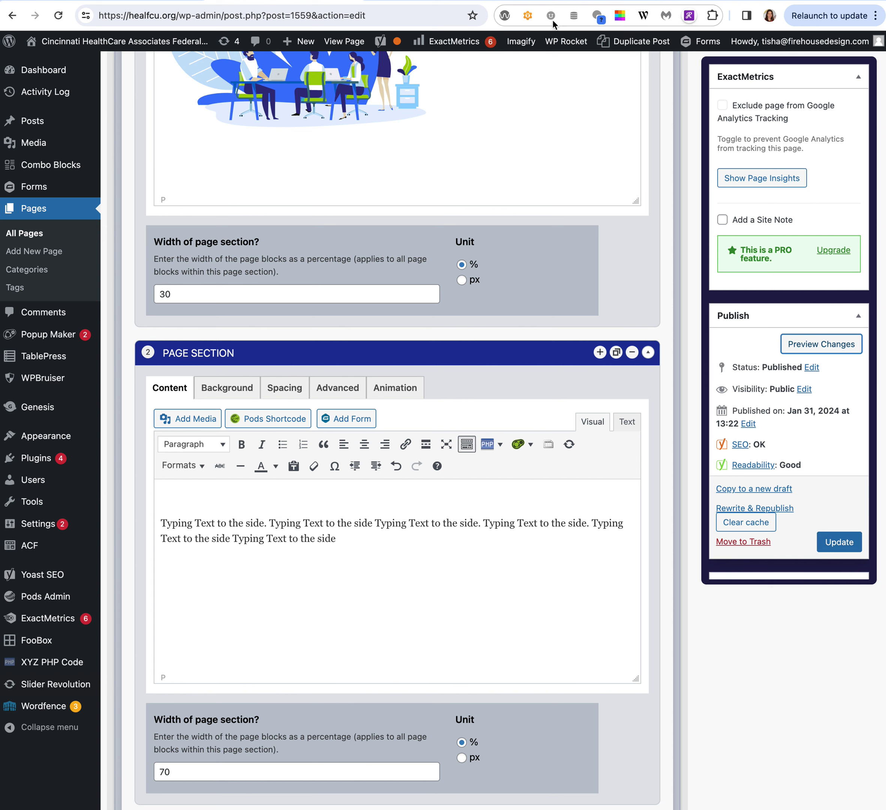
{"action": "mouse_move", "coordinate": [559, 42]}
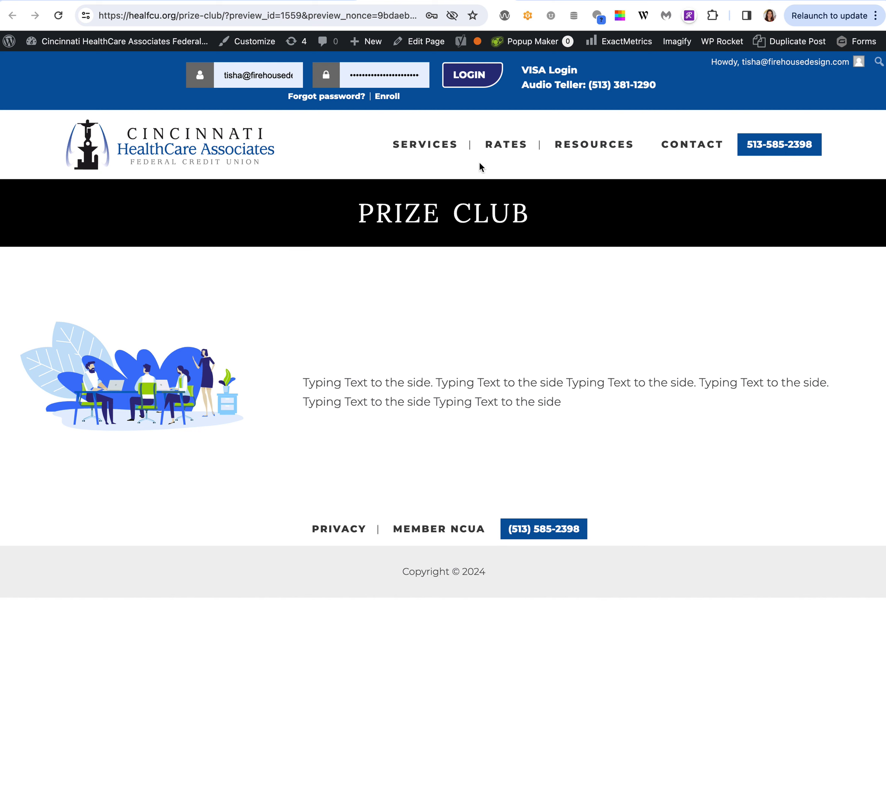
{"action": "mouse_move", "coordinate": [439, 152]}
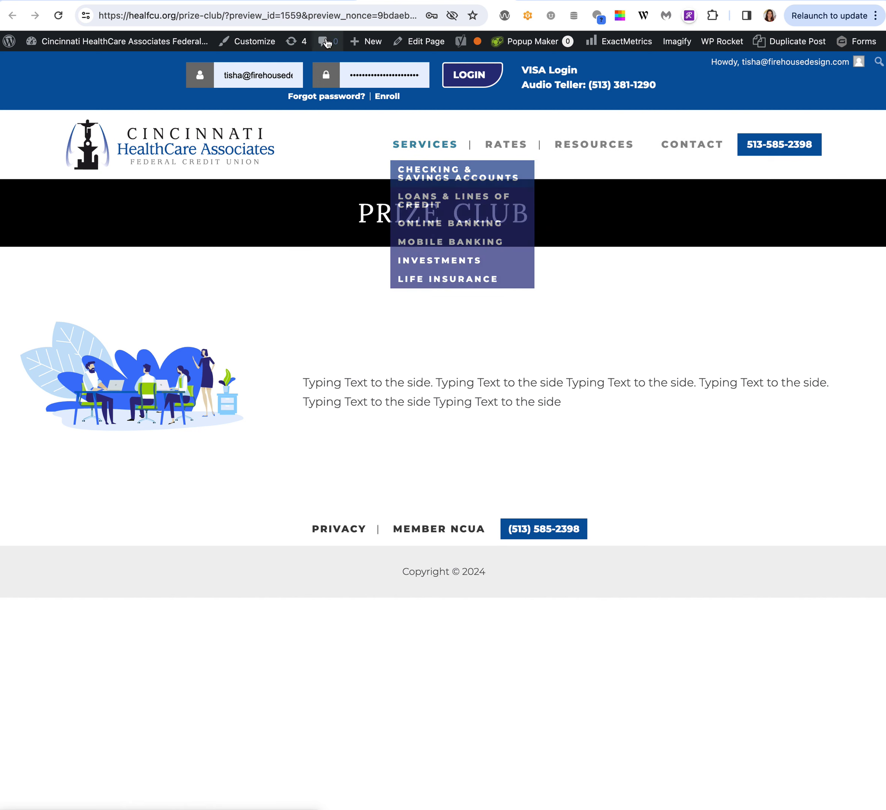
{"action": "key", "text": "super+w"}
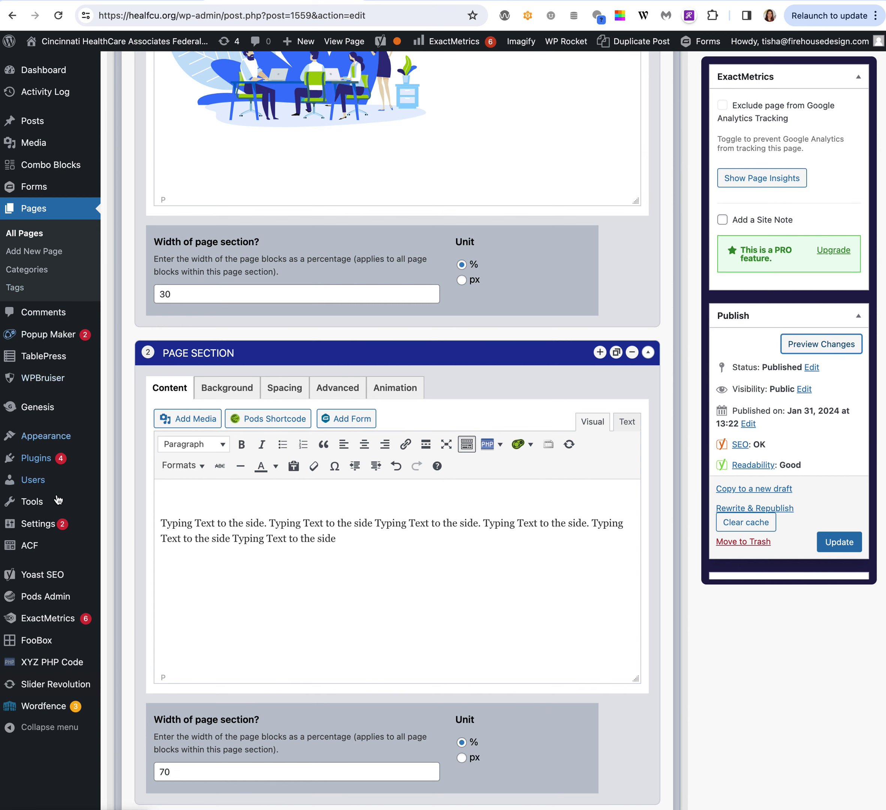
Open Appearance > Menus, select Main Menu, and scroll through its Services, Rates and Resources items.
{"action": "left_click", "coordinate": [47, 439]}
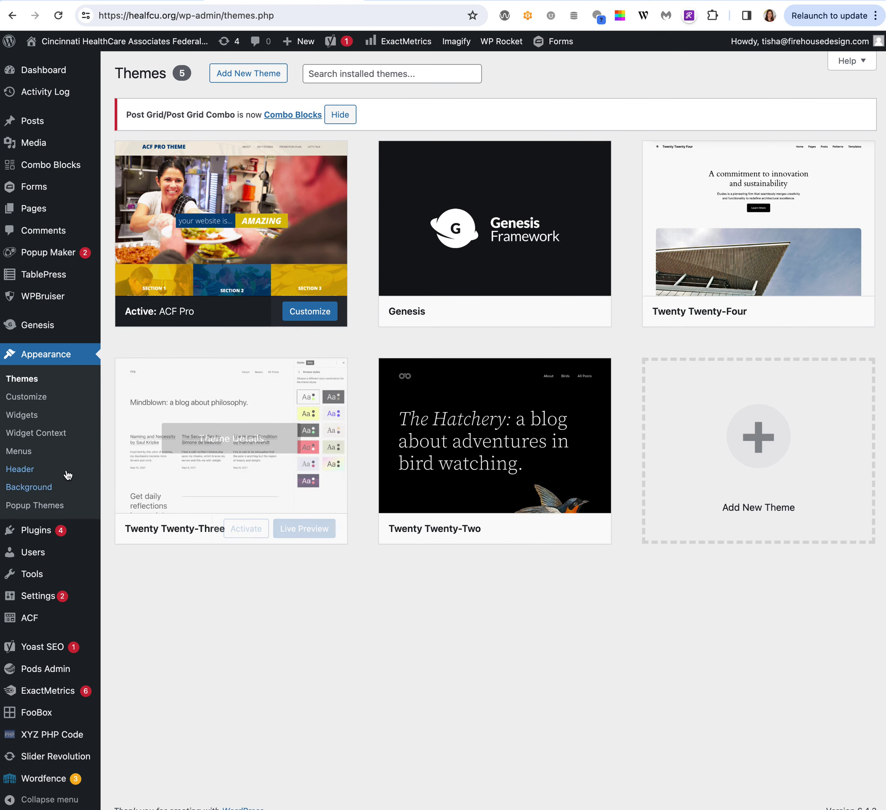
{"action": "left_click", "coordinate": [17, 452]}
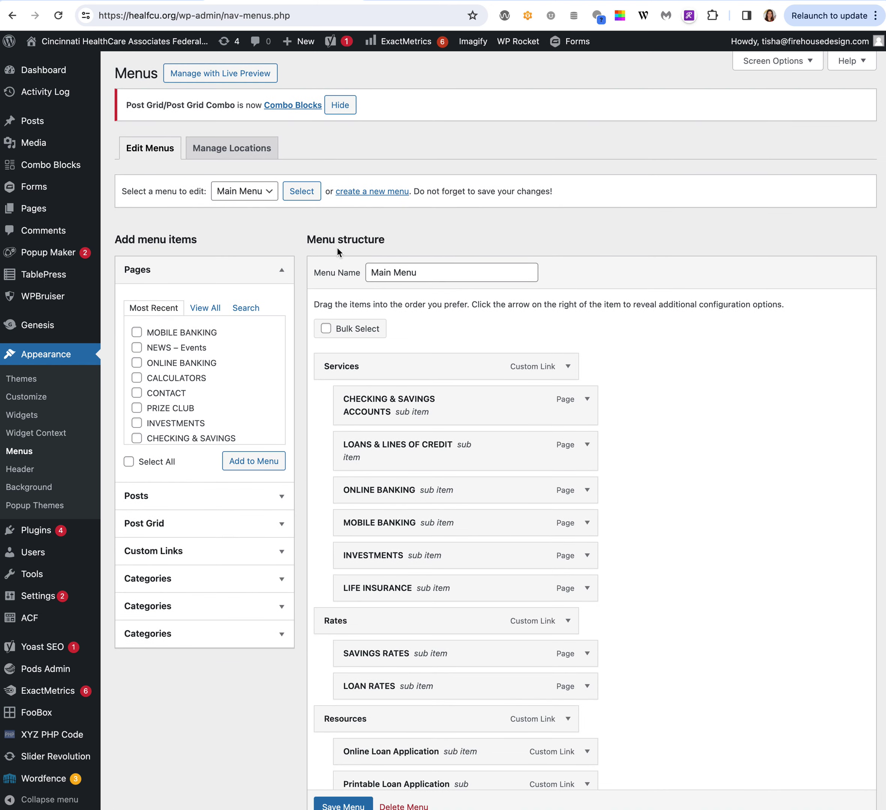
{"action": "left_click", "coordinate": [262, 195]}
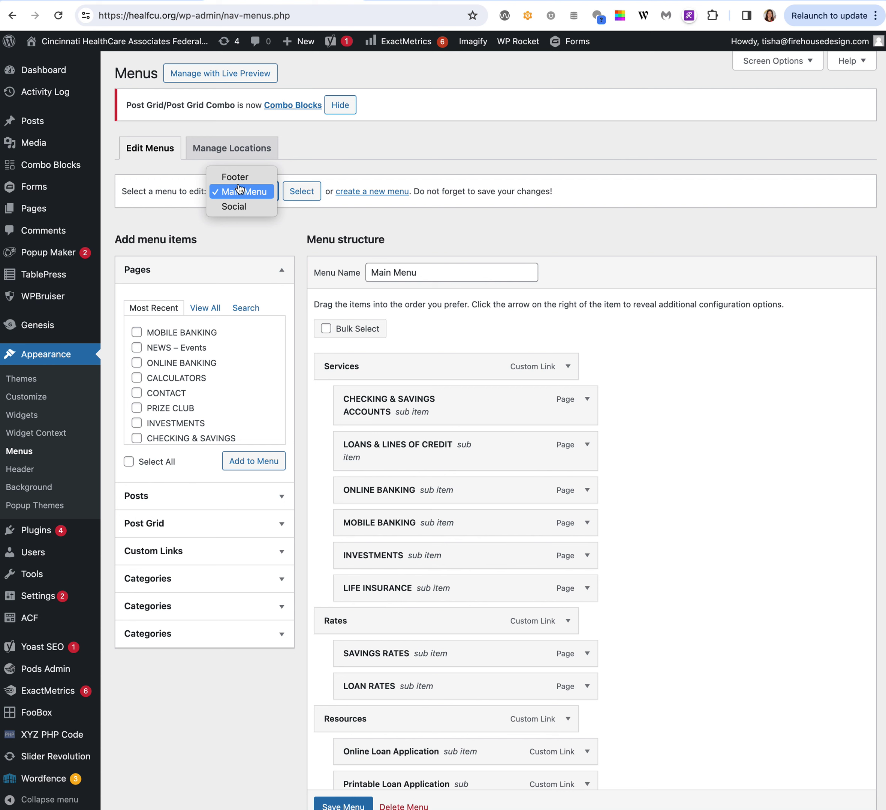
{"action": "left_click", "coordinate": [281, 221]}
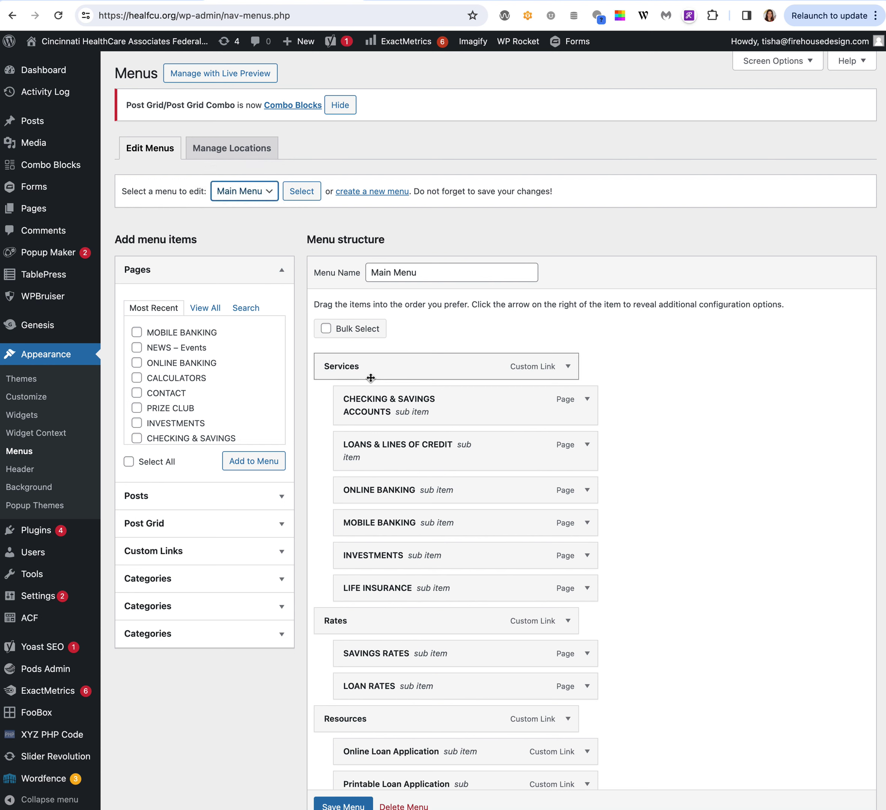
{"action": "scroll", "coordinate": [356, 365], "scroll_direction": "down", "scroll_amount": 2}
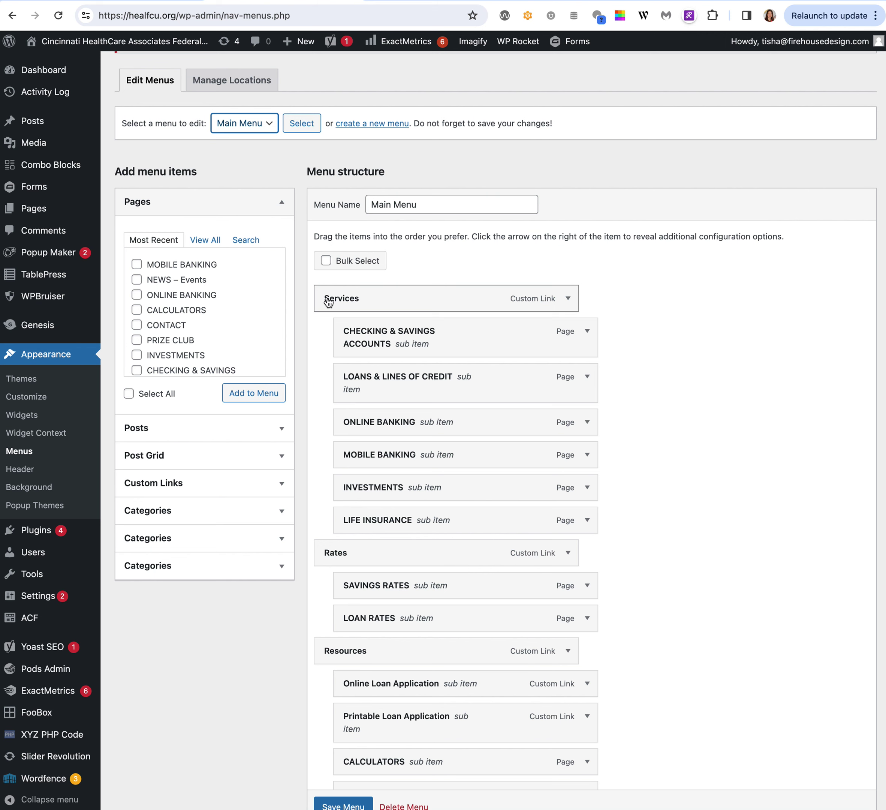
{"action": "scroll", "coordinate": [320, 533], "scroll_direction": "down", "scroll_amount": 3}
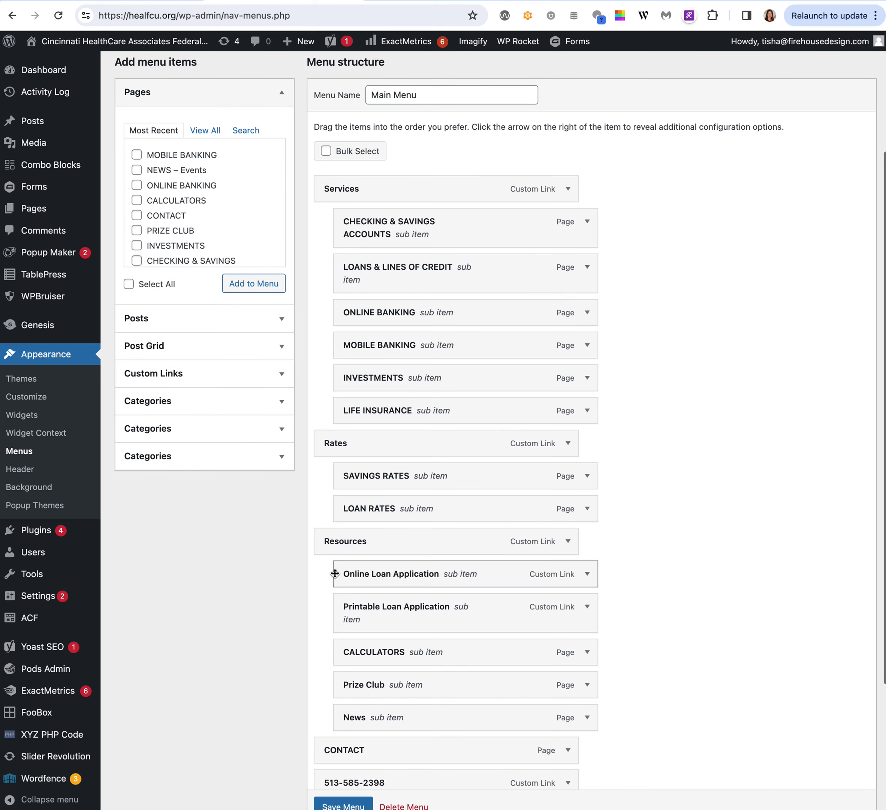
{"action": "scroll", "coordinate": [329, 565], "scroll_direction": "down", "scroll_amount": 2}
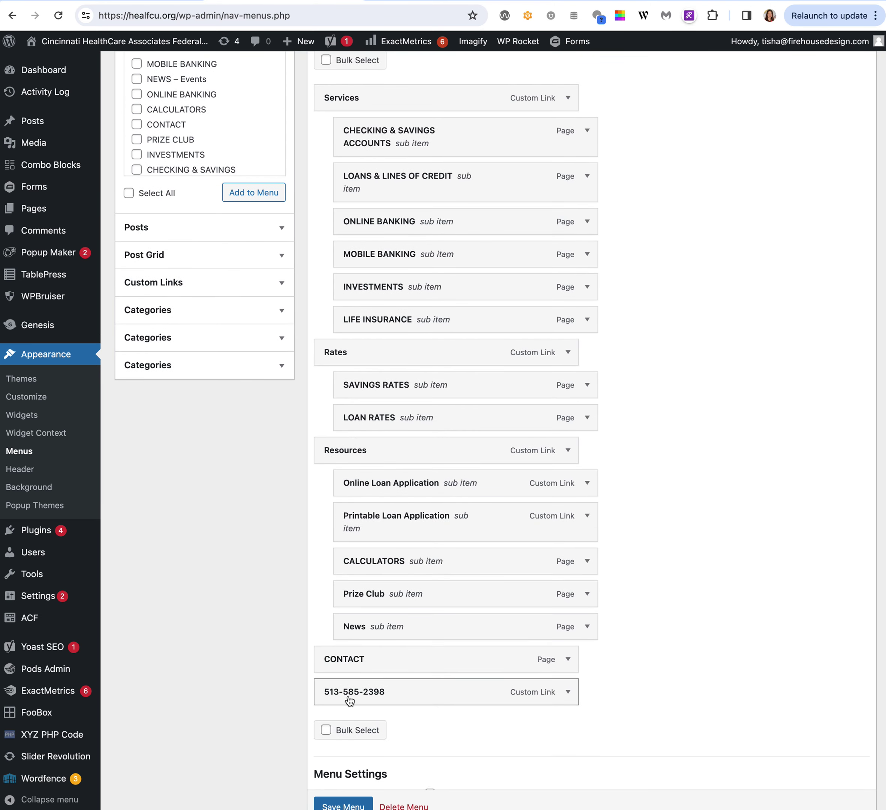
{"action": "scroll", "coordinate": [350, 700], "scroll_direction": "up", "scroll_amount": 6}
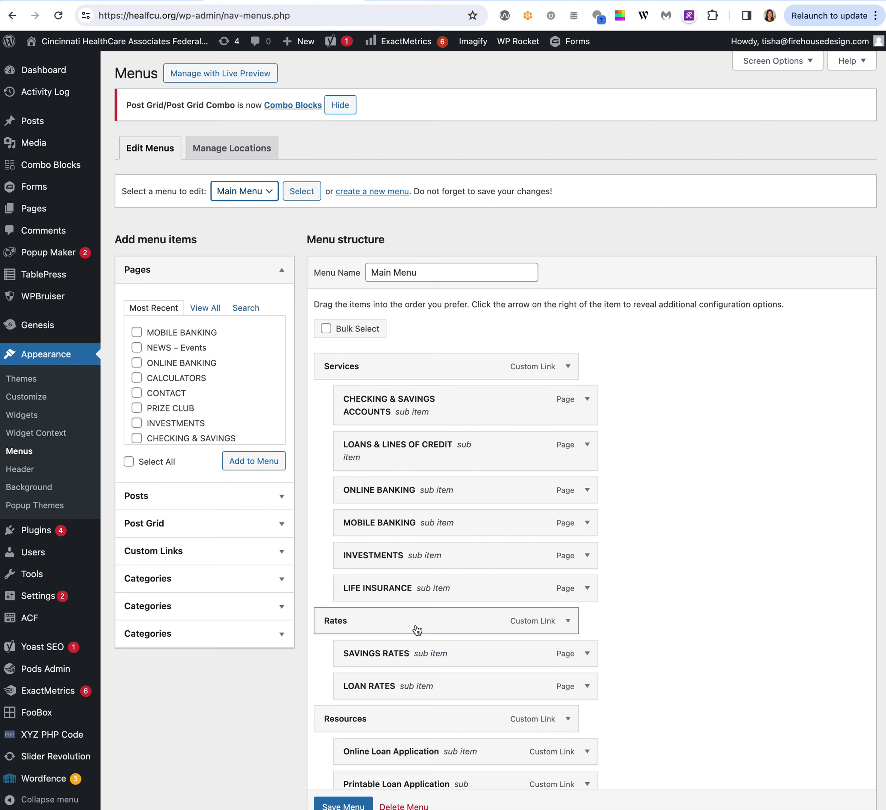
From the full Pages list, add NEWS – Events to Main Menu and nest it under Resources.
{"action": "left_click", "coordinate": [203, 311]}
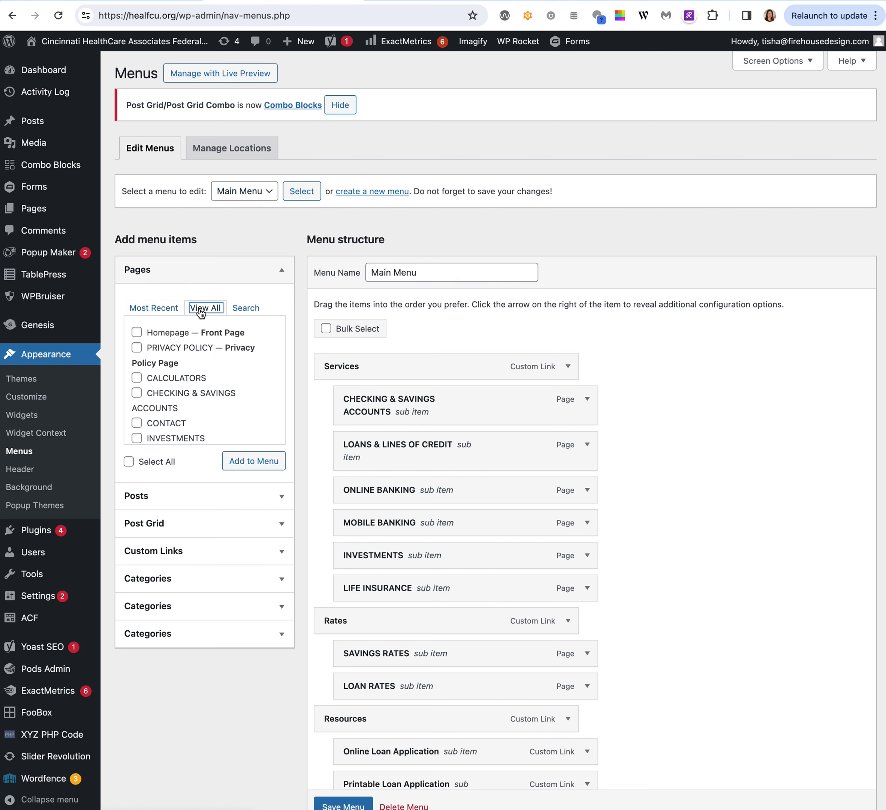
{"action": "scroll", "coordinate": [168, 354], "scroll_direction": "down", "scroll_amount": 3}
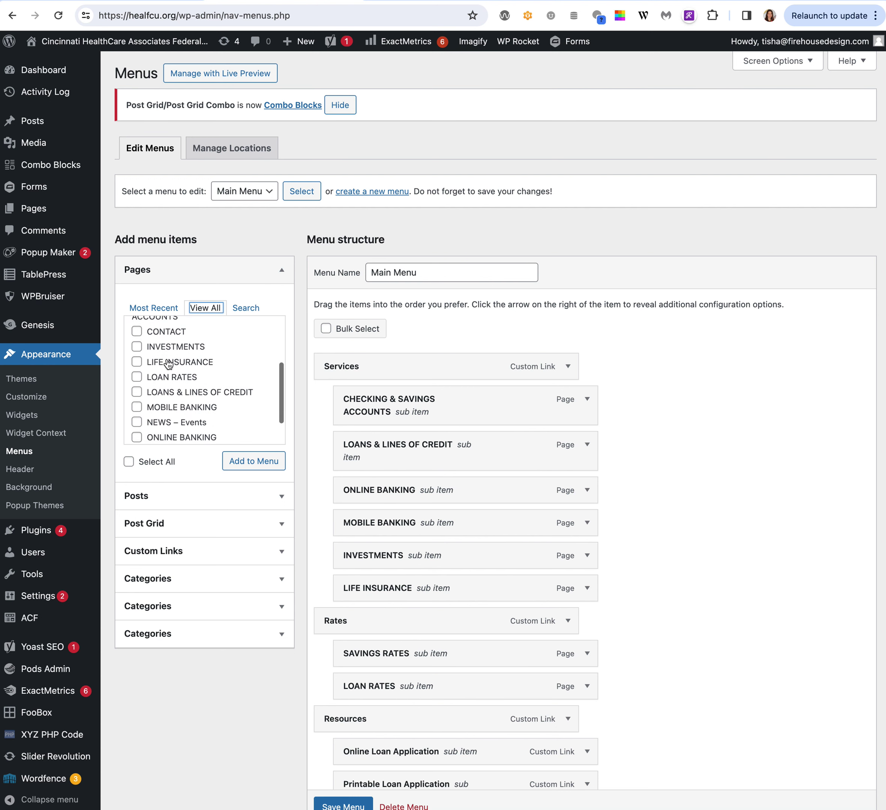
{"action": "scroll", "coordinate": [168, 364], "scroll_direction": "down", "scroll_amount": 2}
{"action": "left_click", "coordinate": [136, 383]}
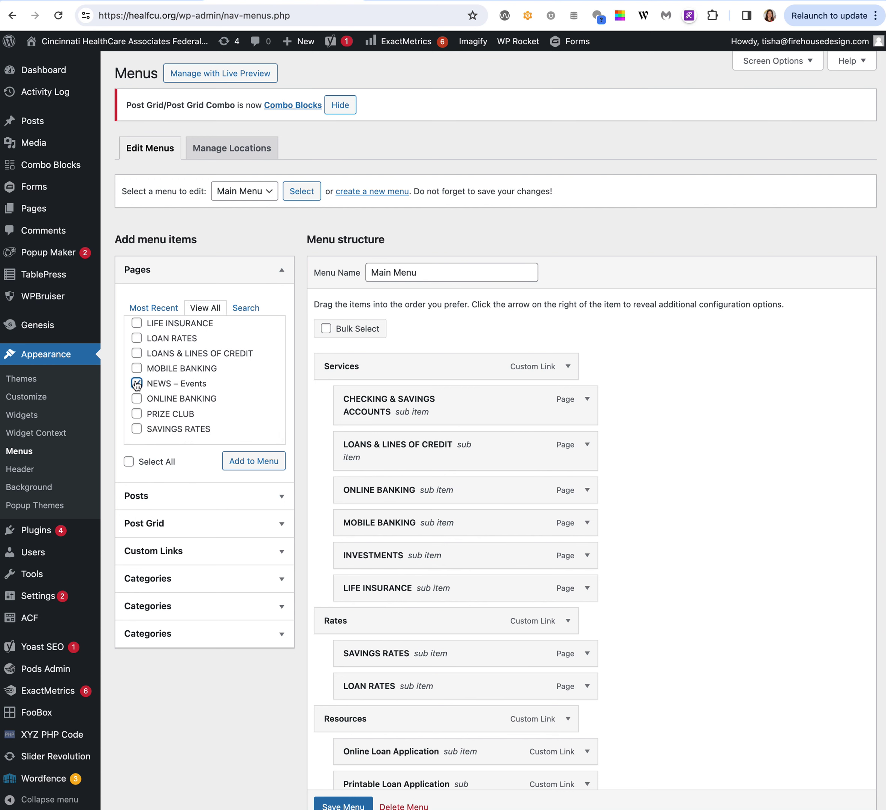
{"action": "left_click", "coordinate": [249, 463]}
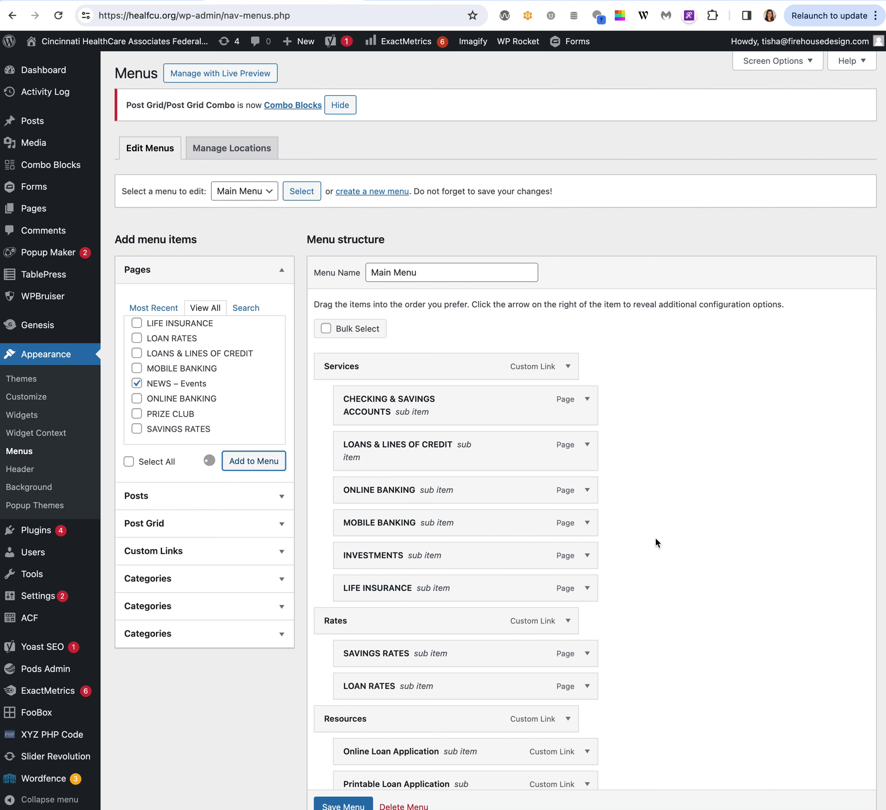
{"action": "scroll", "coordinate": [655, 538], "scroll_direction": "down", "scroll_amount": 8}
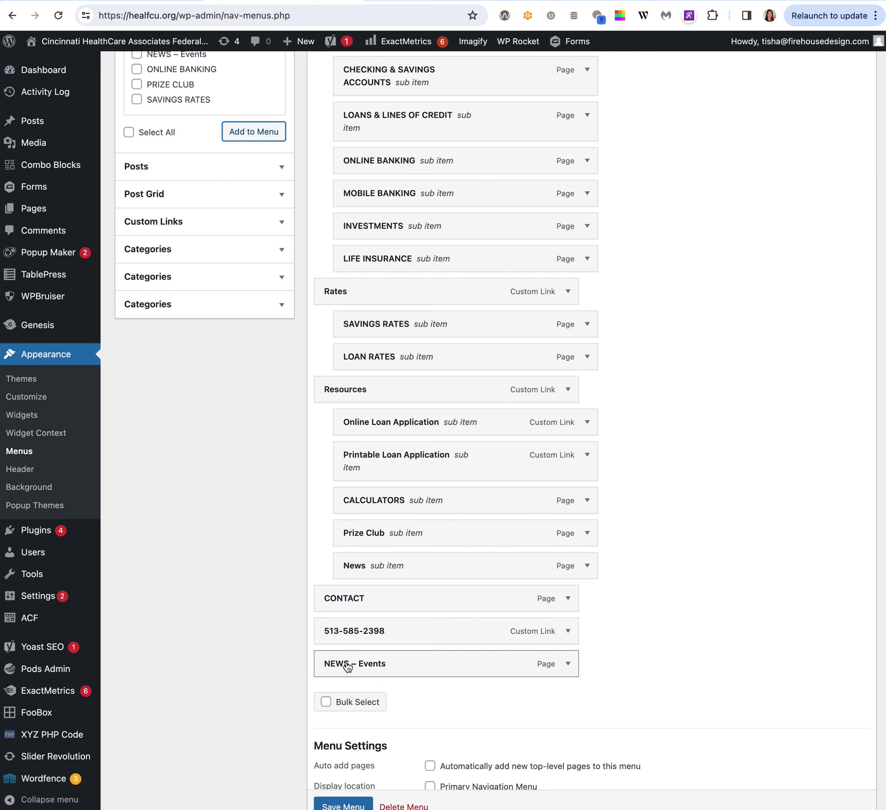
{"action": "left_click_drag", "start_coordinate": [348, 666], "coordinate": [367, 422]}
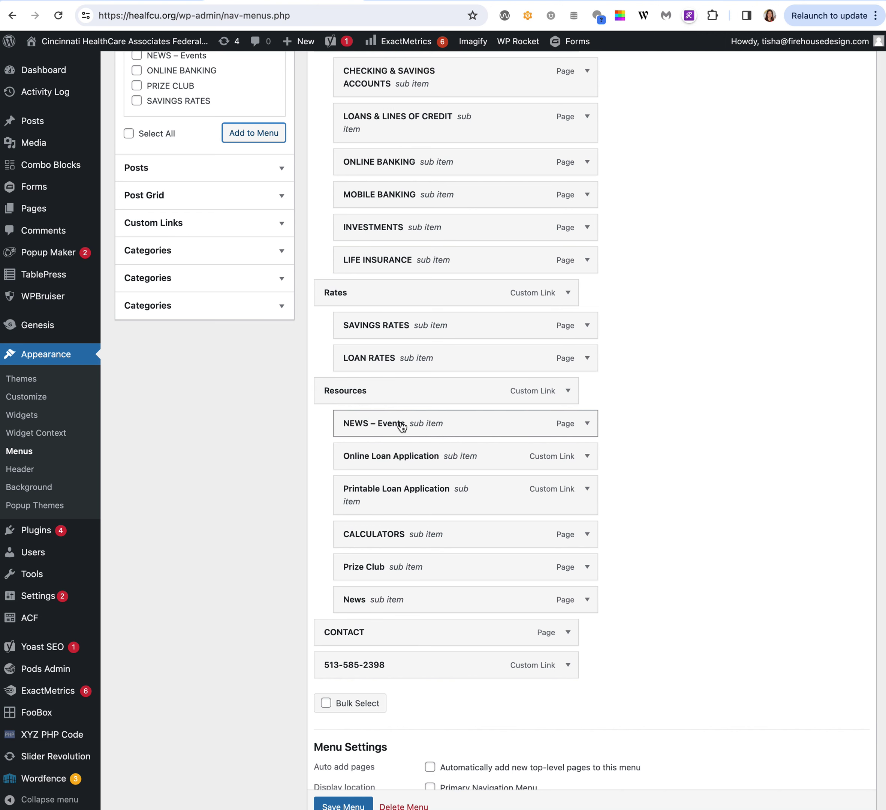
{"action": "mouse_move", "coordinate": [366, 424]}
{"action": "left_mouse_down"}
{"action": "mouse_move", "coordinate": [368, 475]}
{"action": "mouse_move", "coordinate": [368, 414]}
{"action": "mouse_move", "coordinate": [367, 423]}
{"action": "left_mouse_up"}
{"action": "scroll", "coordinate": [368, 423], "scroll_direction": "down", "scroll_amount": 2}
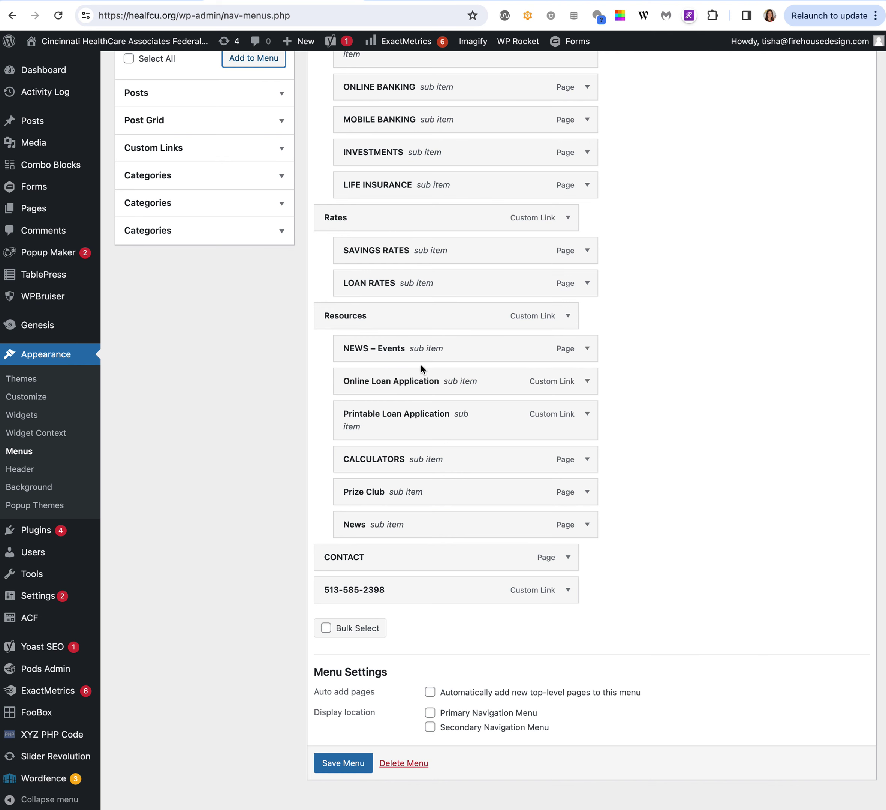
{"action": "scroll", "coordinate": [420, 366], "scroll_direction": "up", "scroll_amount": 7}
Move CHECKING & SAVINGS ACCOUNTS above LIFE INSURANCE, Services below Rates, and ONLINE BANKING first under Services.
{"action": "left_click_drag", "start_coordinate": [386, 309], "coordinate": [400, 466]}
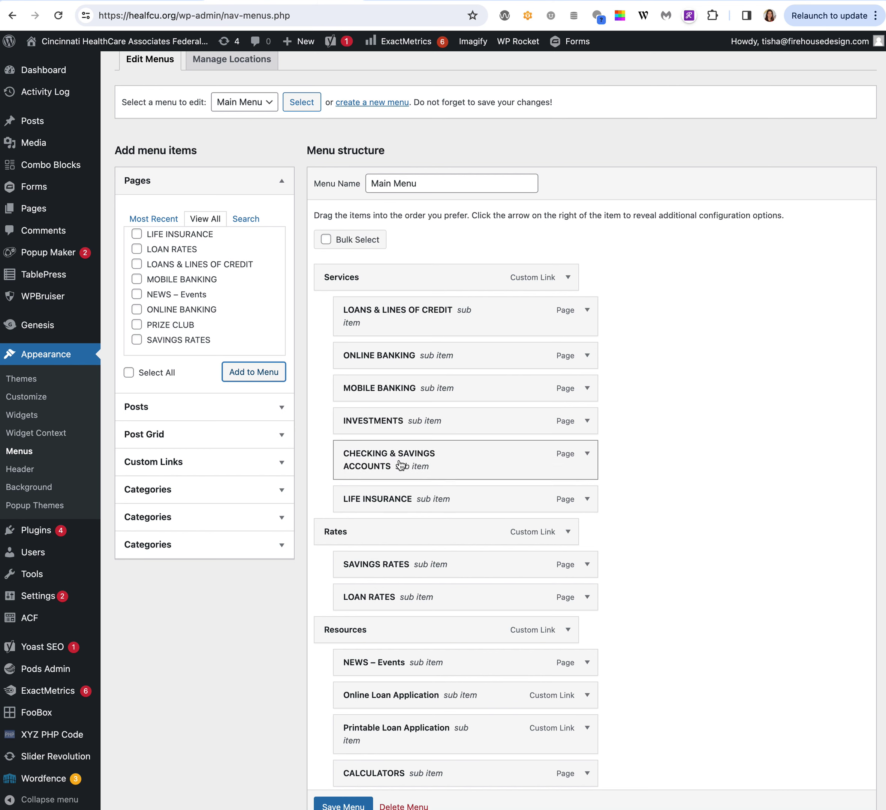
{"action": "mouse_move", "coordinate": [355, 285]}
{"action": "left_mouse_down"}
{"action": "mouse_move", "coordinate": [387, 283]}
{"action": "mouse_move", "coordinate": [356, 284]}
{"action": "left_mouse_up"}
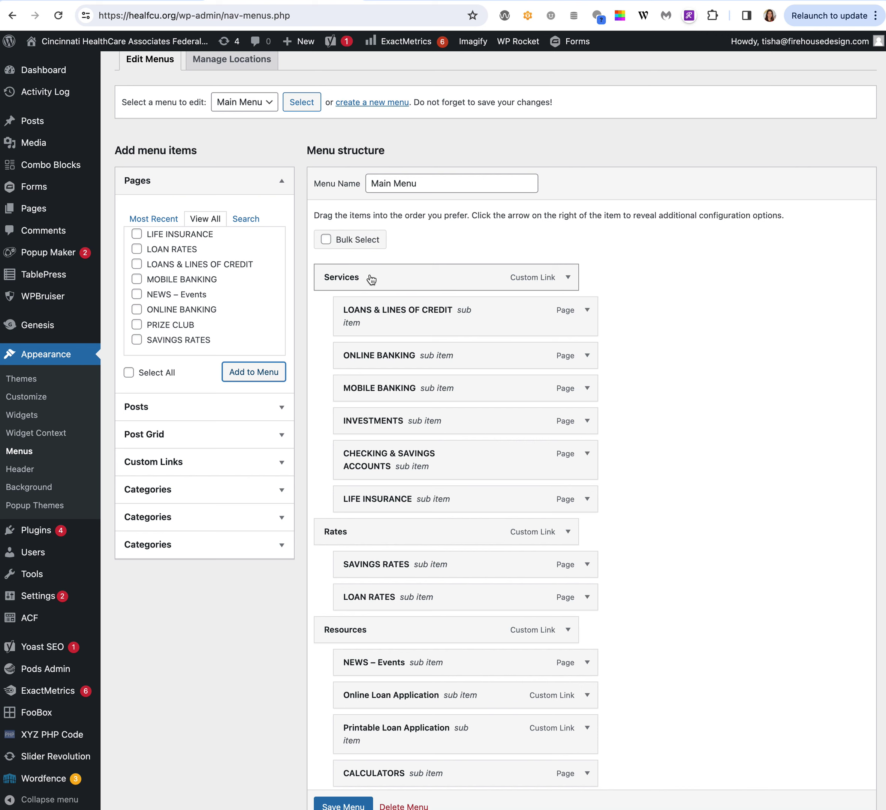
{"action": "left_click_drag", "start_coordinate": [372, 279], "coordinate": [356, 380]}
{"action": "left_click_drag", "start_coordinate": [381, 458], "coordinate": [402, 449]}
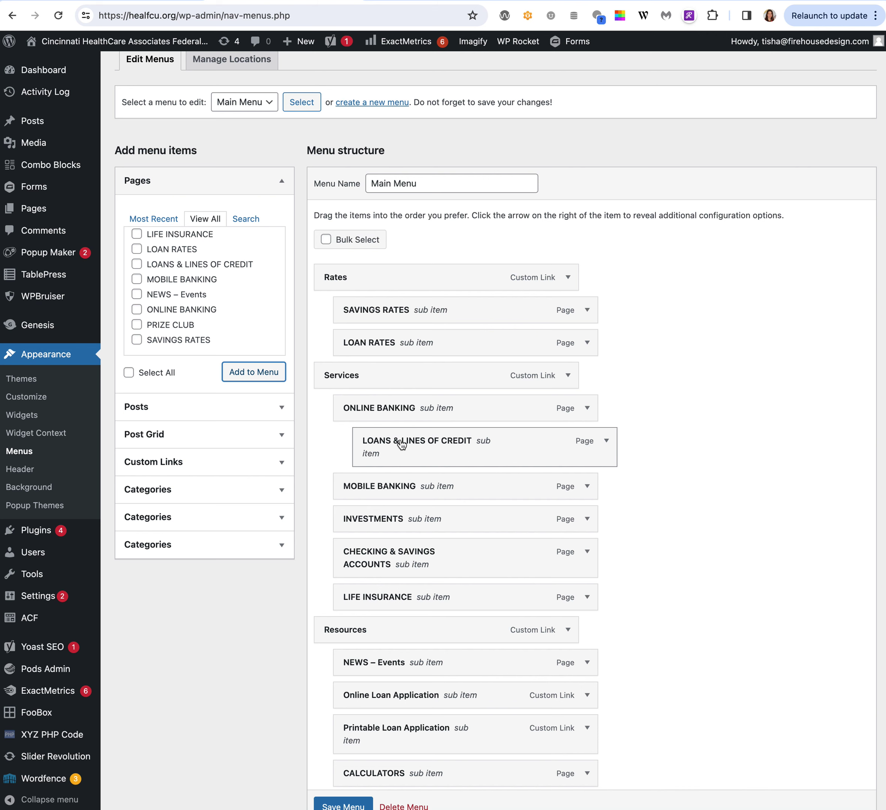
{"action": "left_click_drag", "start_coordinate": [402, 447], "coordinate": [384, 445]}
{"action": "scroll", "coordinate": [387, 458], "scroll_direction": "down", "scroll_amount": 2}
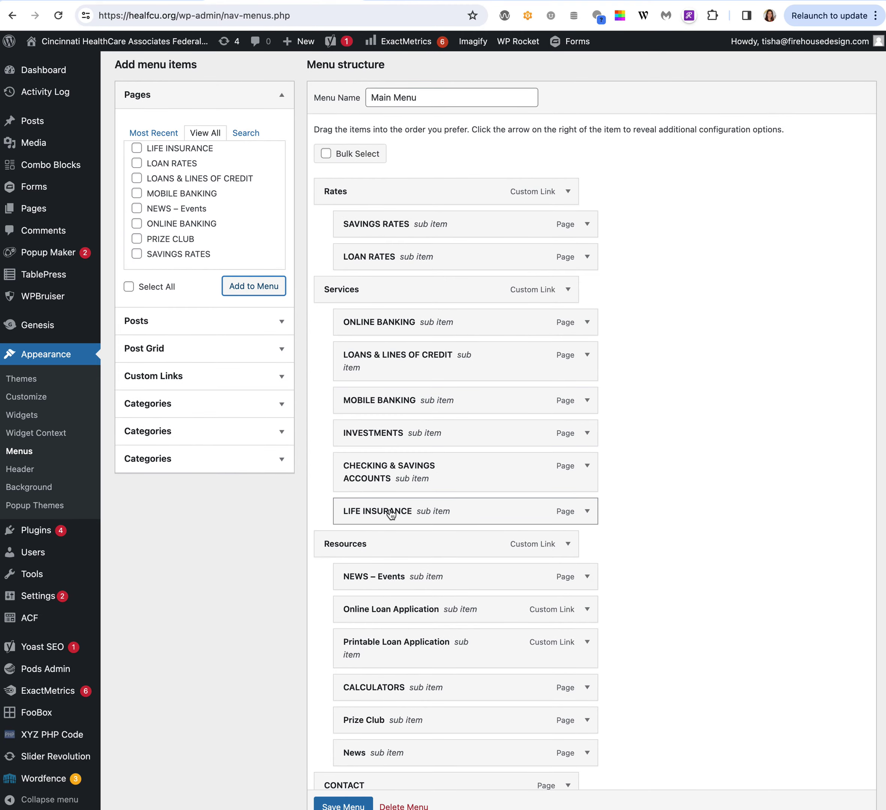
{"action": "scroll", "coordinate": [391, 514], "scroll_direction": "down", "scroll_amount": 5}
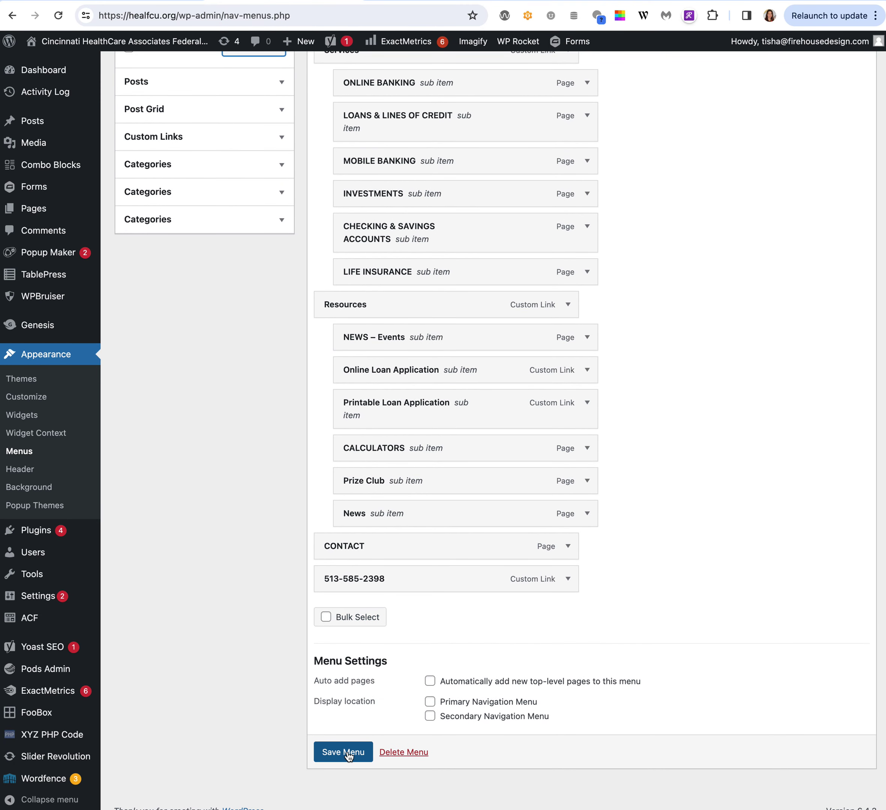
{"action": "scroll", "coordinate": [485, 382], "scroll_direction": "up", "scroll_amount": 8}
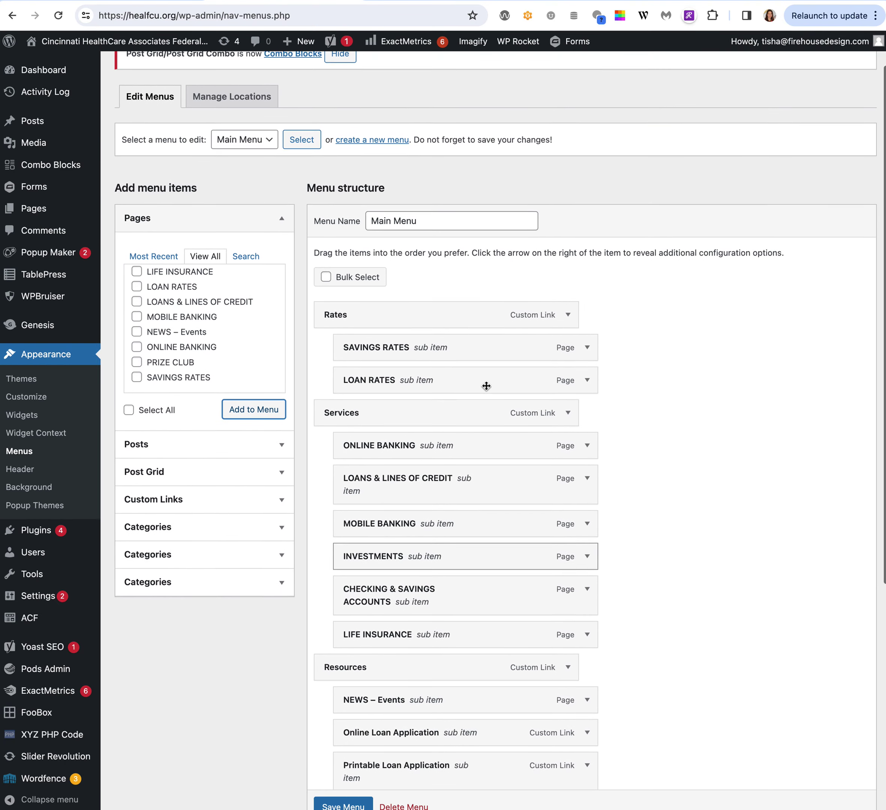
{"action": "left_click", "coordinate": [287, 507]}
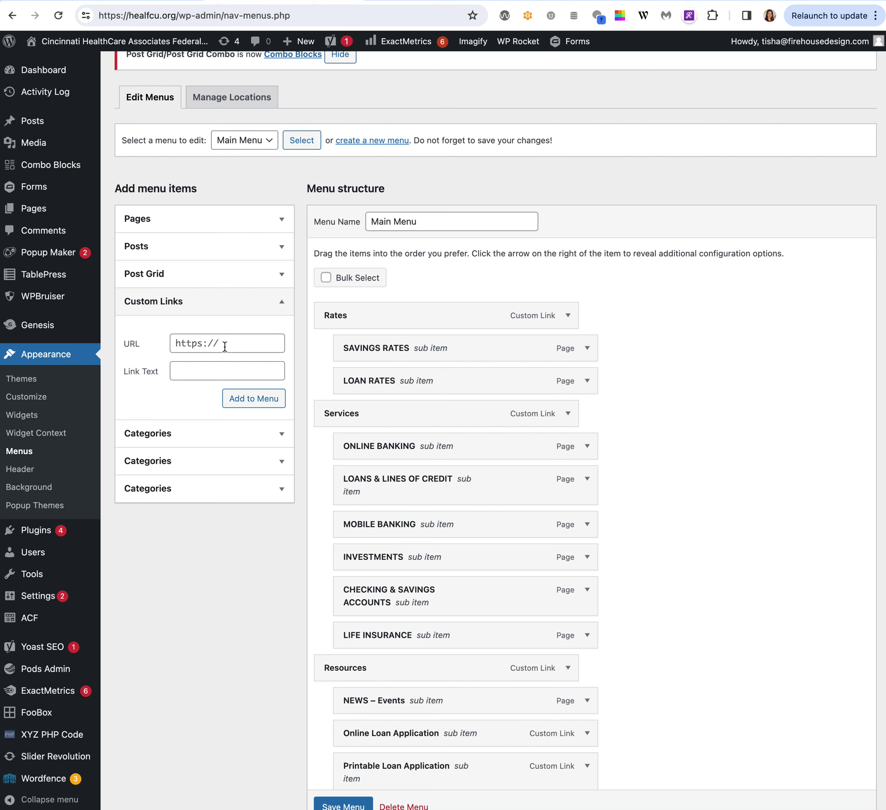
Leave the Menus screen without saving and go to the Slider Revolution plugin.
{"action": "left_click", "coordinate": [203, 370]}
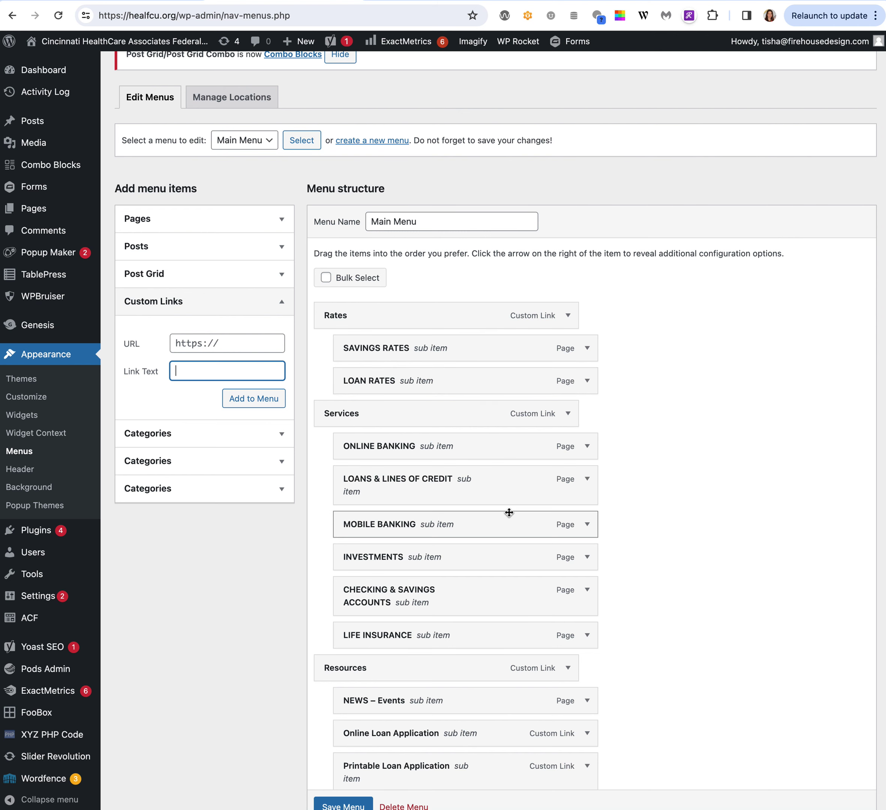
{"action": "scroll", "coordinate": [509, 512], "scroll_direction": "down", "scroll_amount": 2}
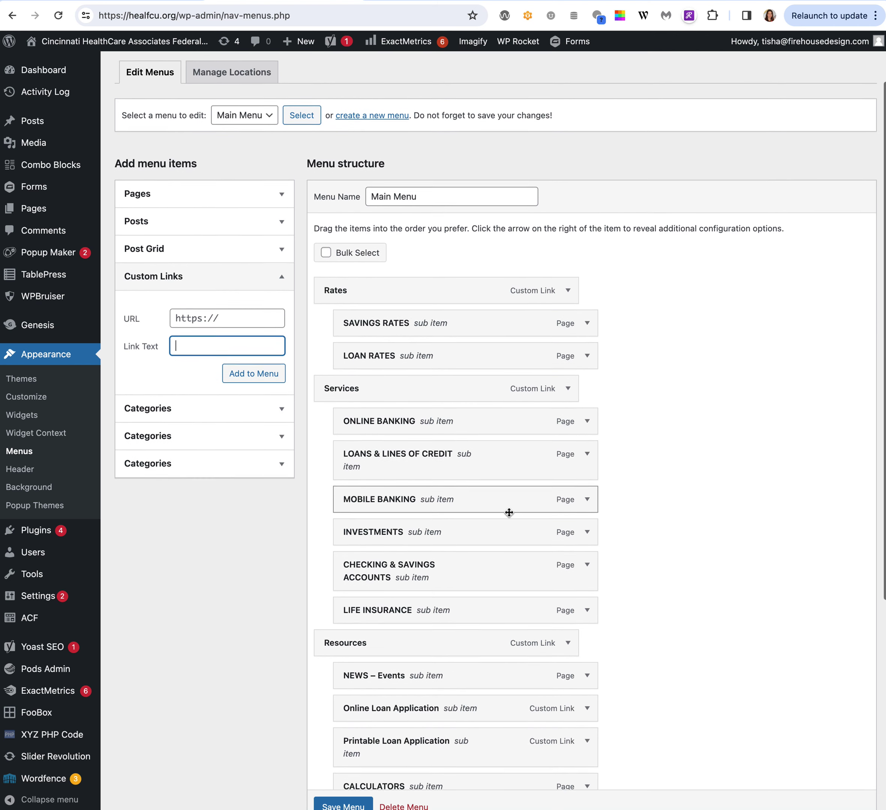
{"action": "scroll", "coordinate": [368, 757], "scroll_direction": "down", "scroll_amount": 6}
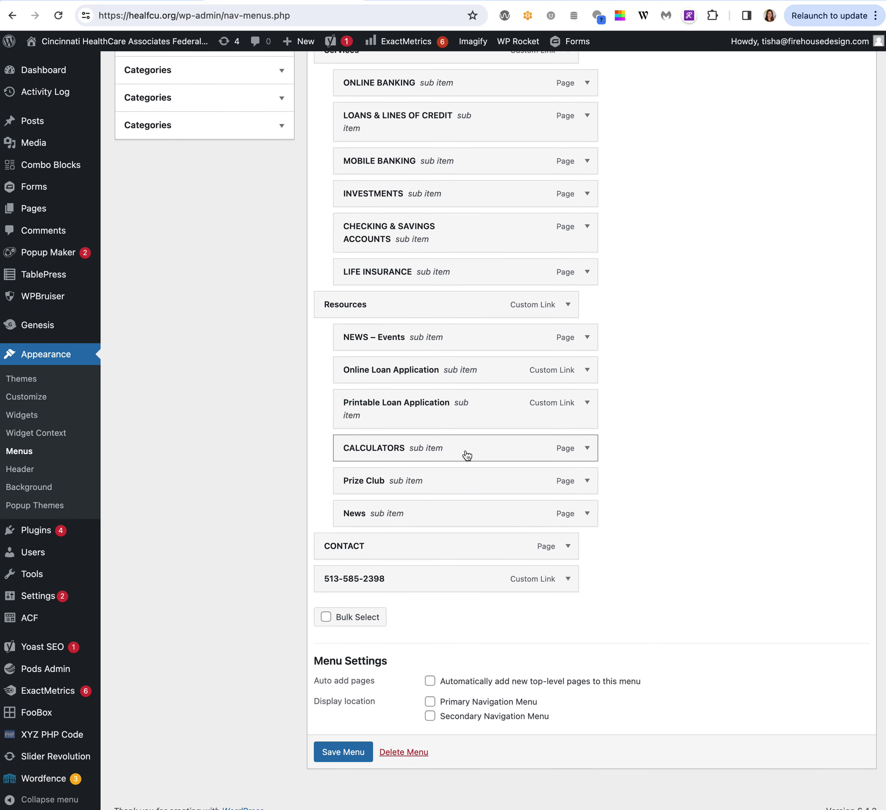
{"action": "scroll", "coordinate": [467, 455], "scroll_direction": "up", "scroll_amount": 9}
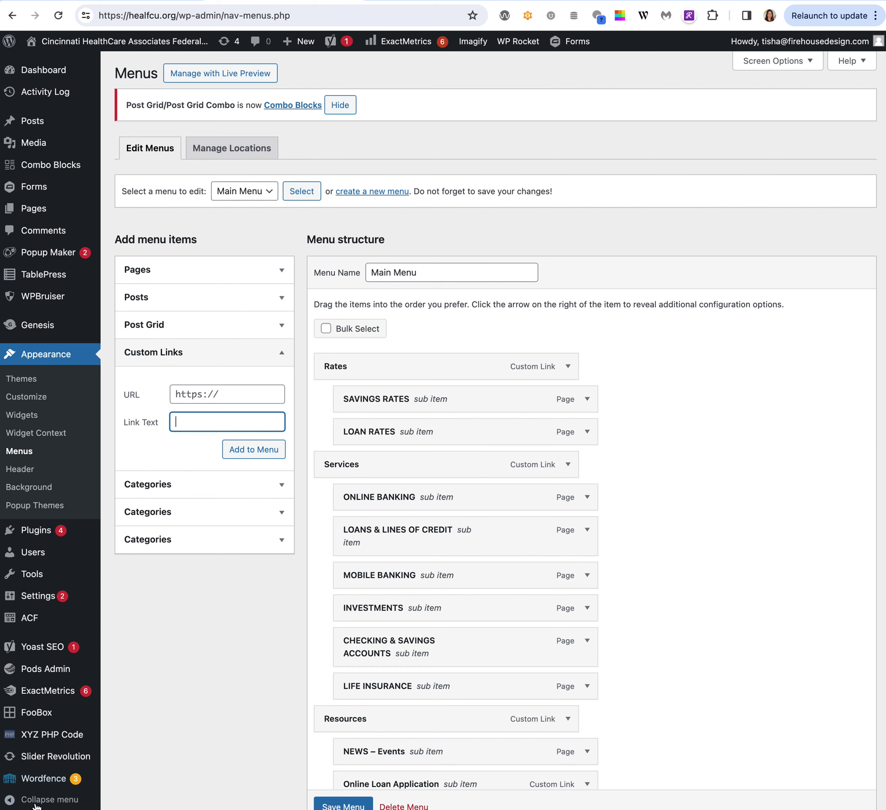
{"action": "left_click", "coordinate": [42, 759]}
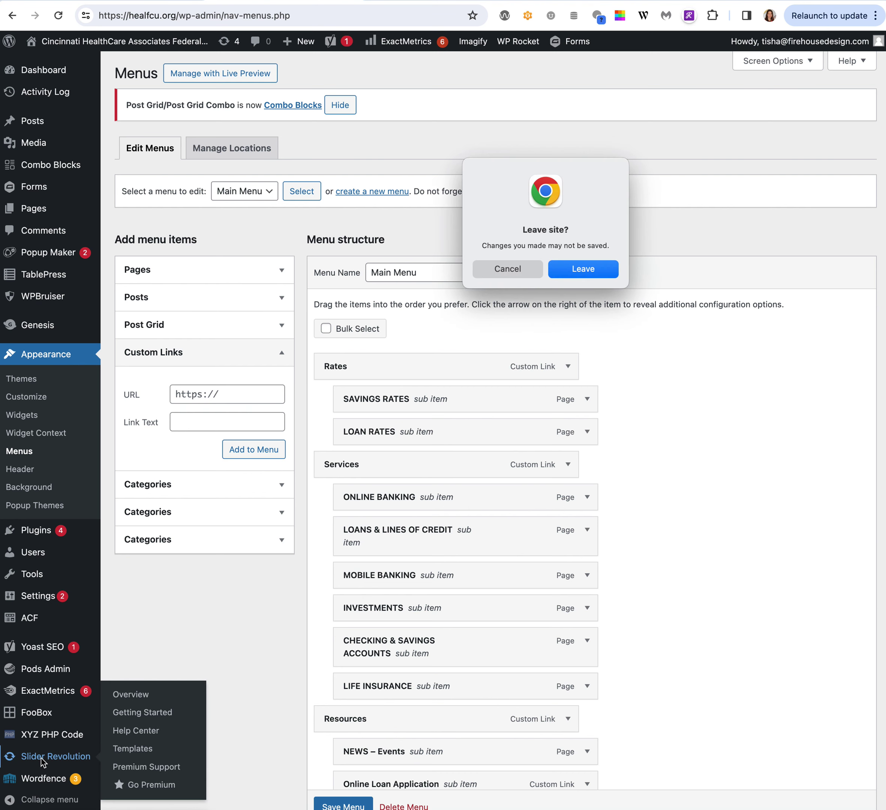
{"action": "left_click", "coordinate": [598, 276]}
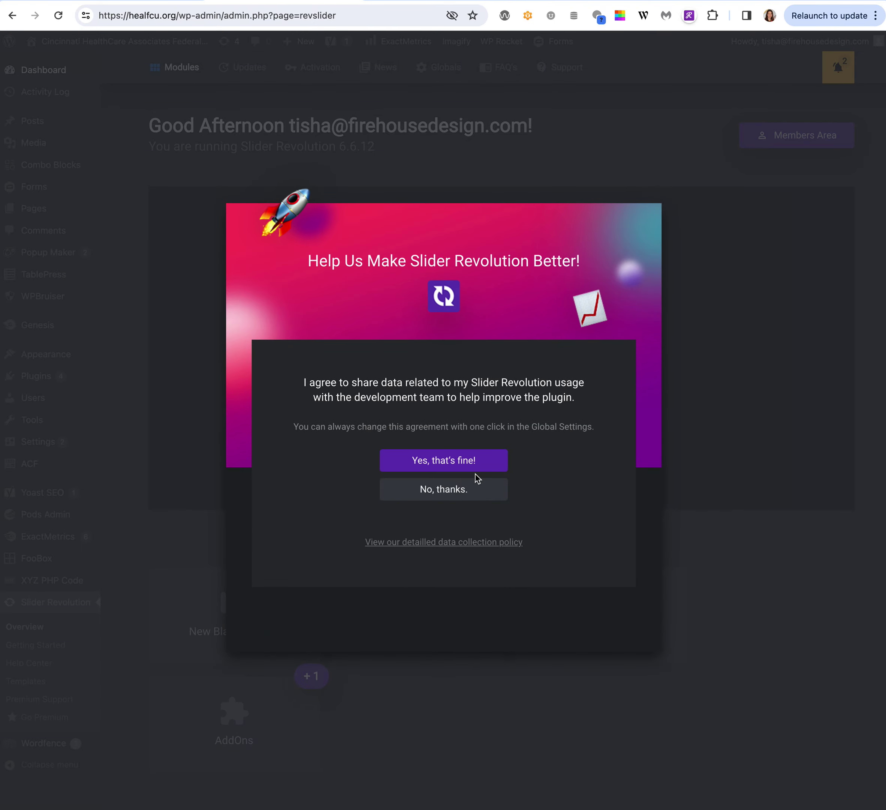
Decline usage-data sharing, glance at the homepage, and close the premium news banner.
{"action": "left_click", "coordinate": [472, 495]}
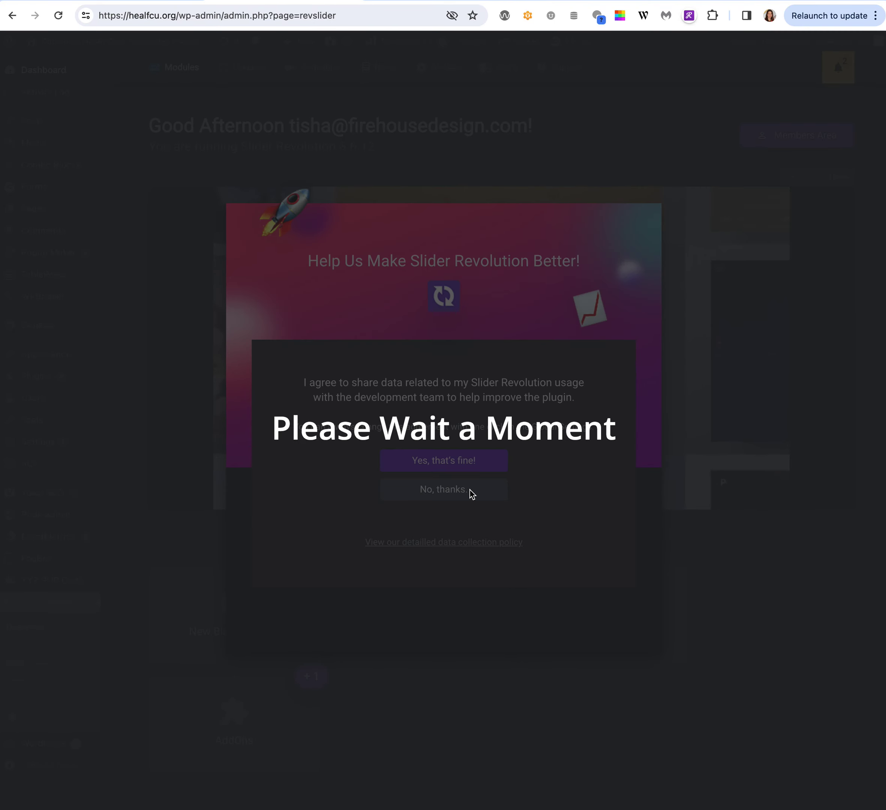
{"action": "scroll", "coordinate": [472, 493], "scroll_direction": "down", "scroll_amount": 8}
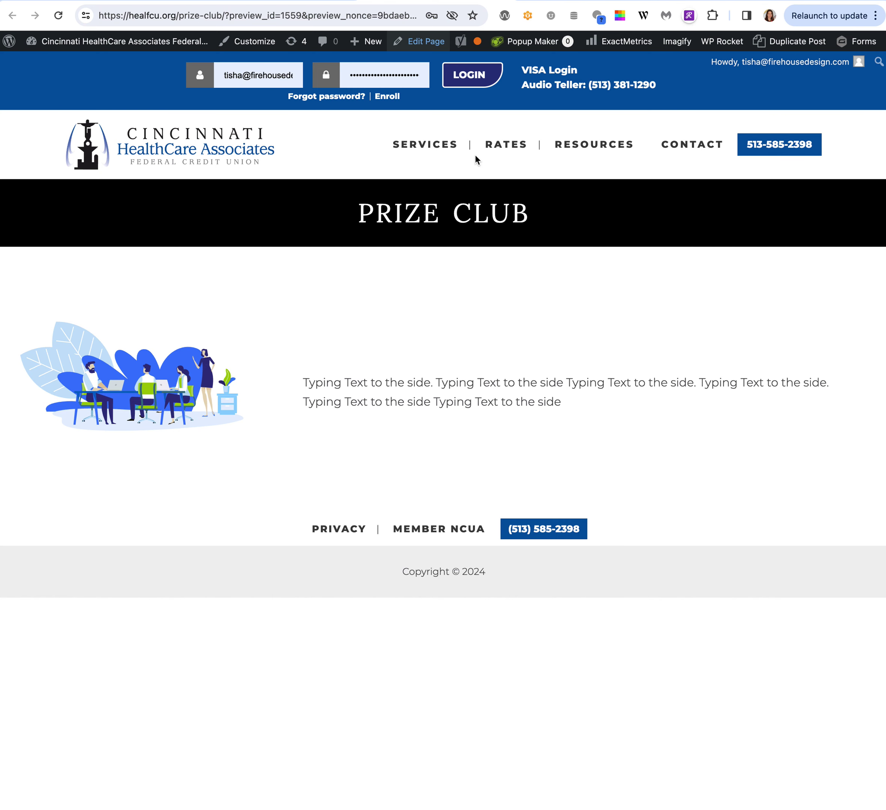
{"action": "left_click", "coordinate": [191, 155]}
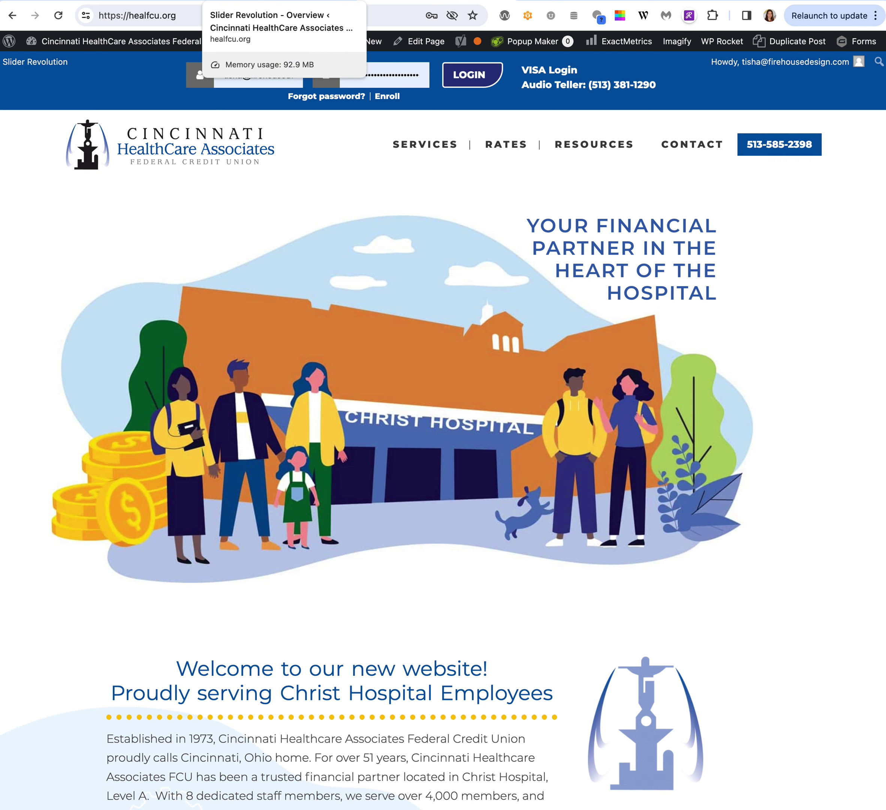
{"action": "left_click", "coordinate": [240, 1]}
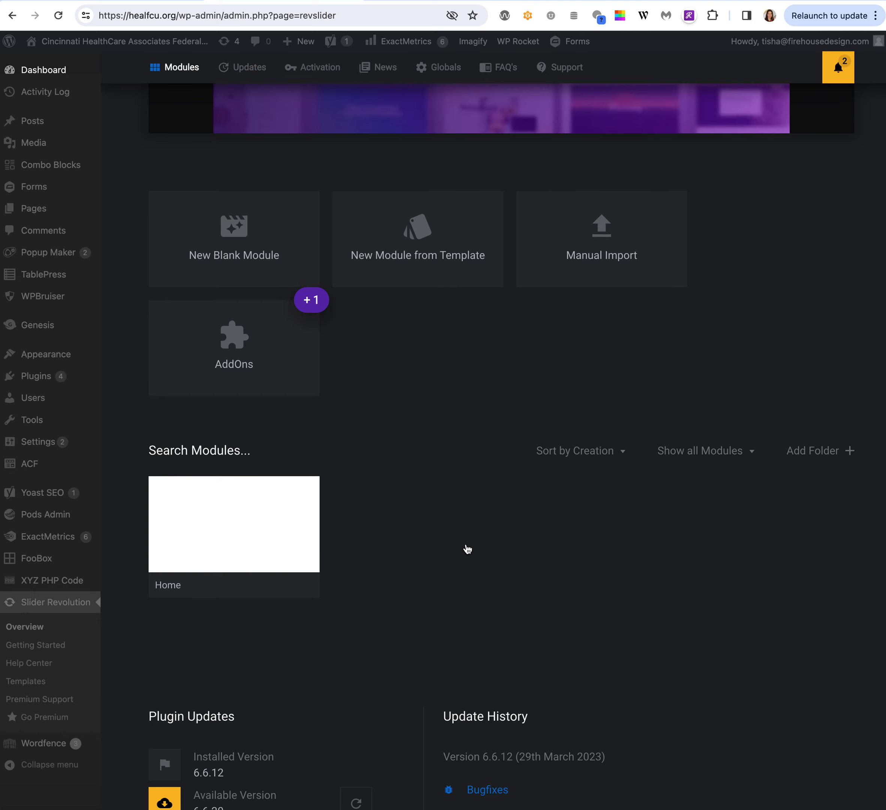
{"action": "scroll", "coordinate": [467, 551], "scroll_direction": "up", "scroll_amount": 8}
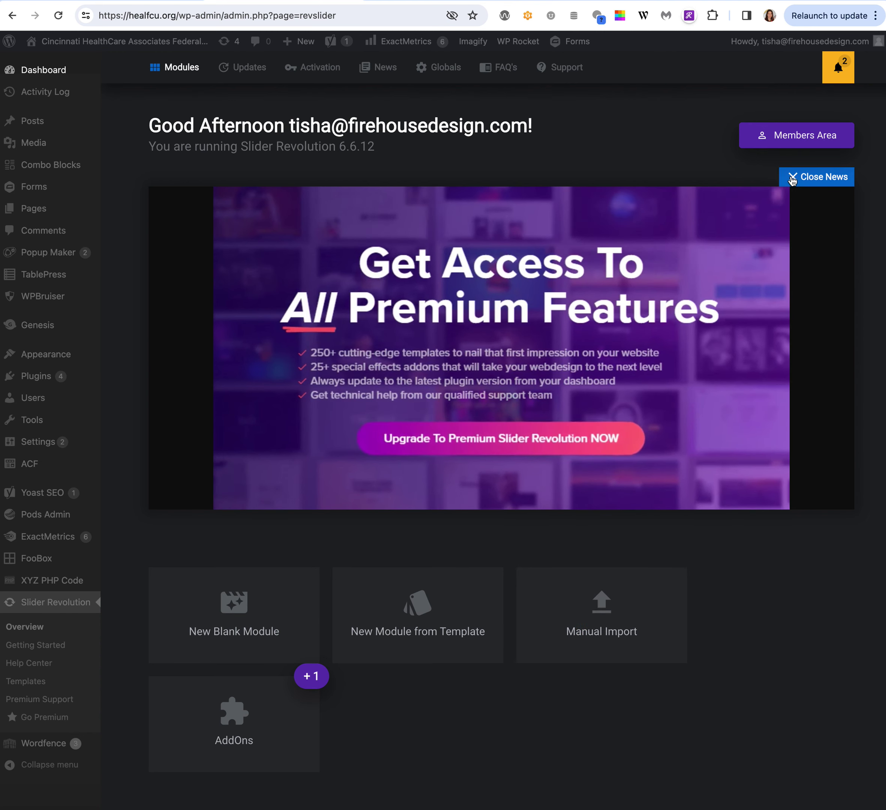
{"action": "left_click", "coordinate": [792, 176]}
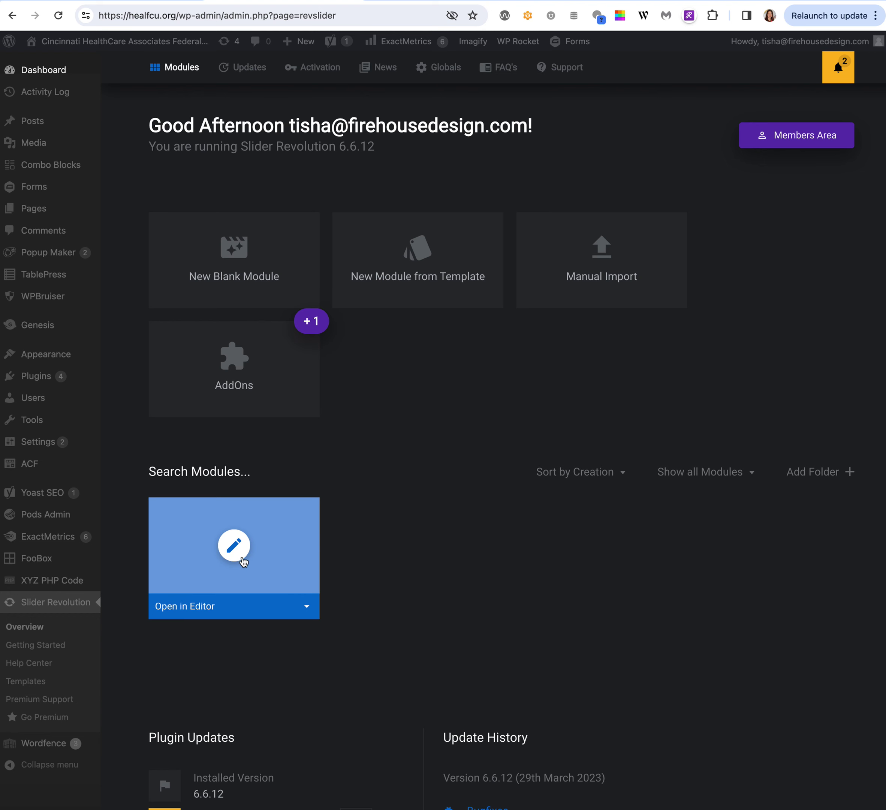
Open the Home module in the slide editor and select its Image-0 hospital illustration layer.
{"action": "left_click", "coordinate": [234, 545]}
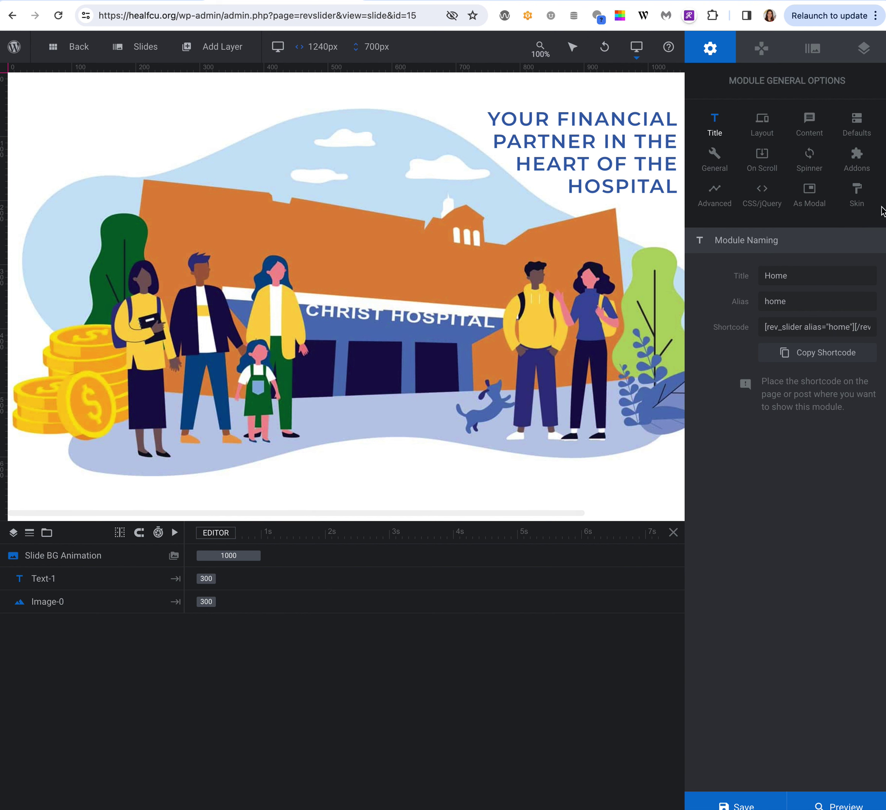
{"action": "mouse_move", "coordinate": [149, 60]}
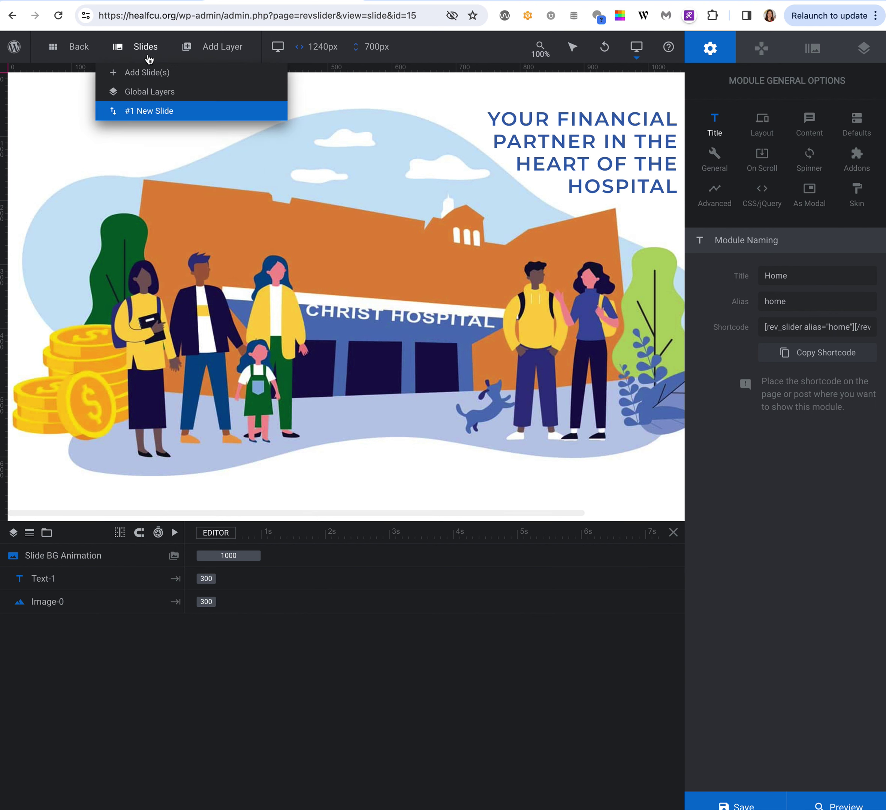
{"action": "mouse_move", "coordinate": [127, 111]}
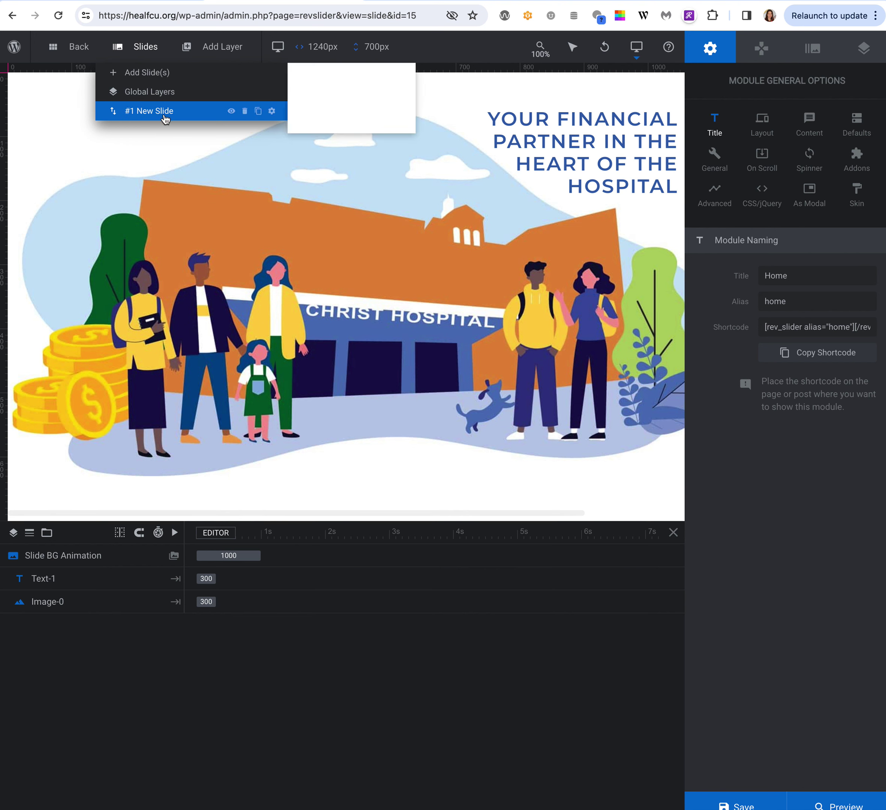
{"action": "left_click", "coordinate": [307, 262]}
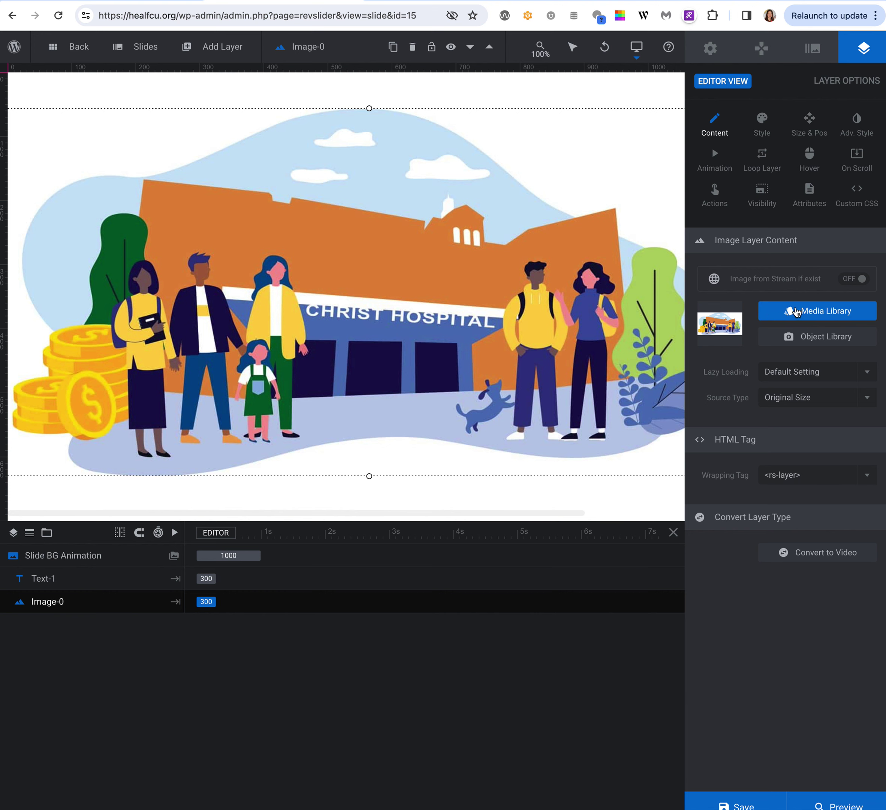
{"action": "left_click", "coordinate": [796, 311]}
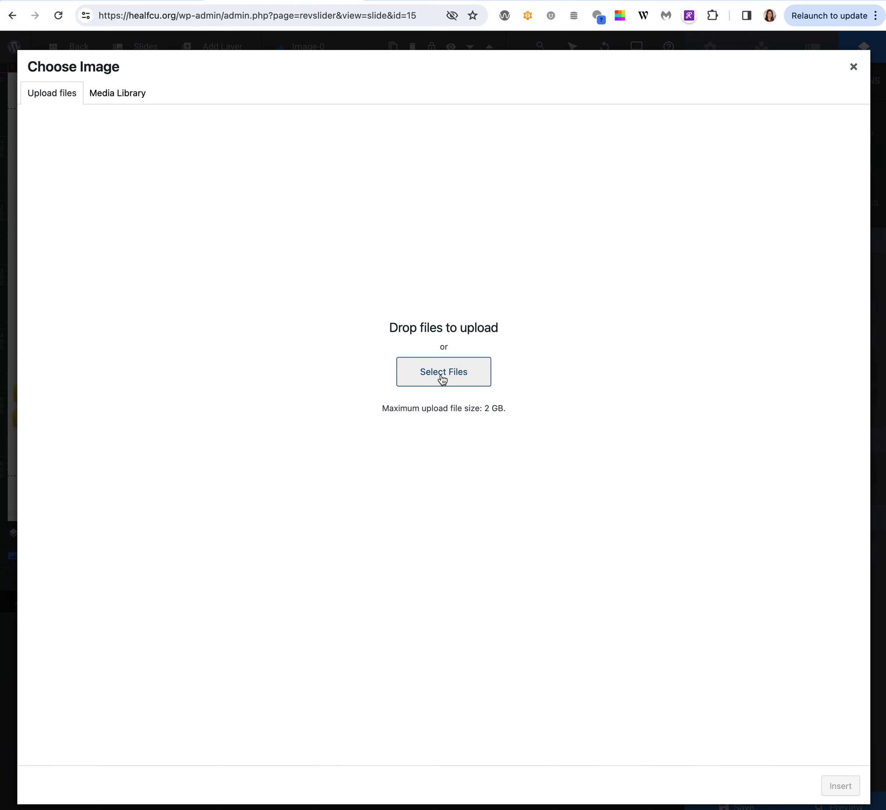
{"action": "left_click", "coordinate": [127, 99]}
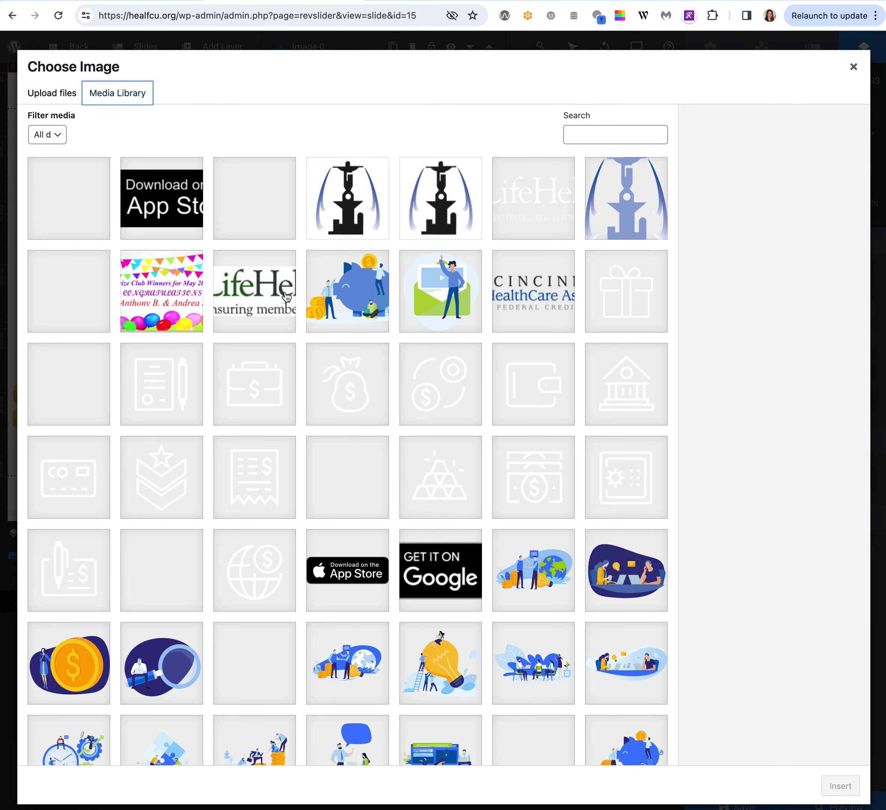
{"action": "scroll", "coordinate": [393, 467], "scroll_direction": "down", "scroll_amount": 3}
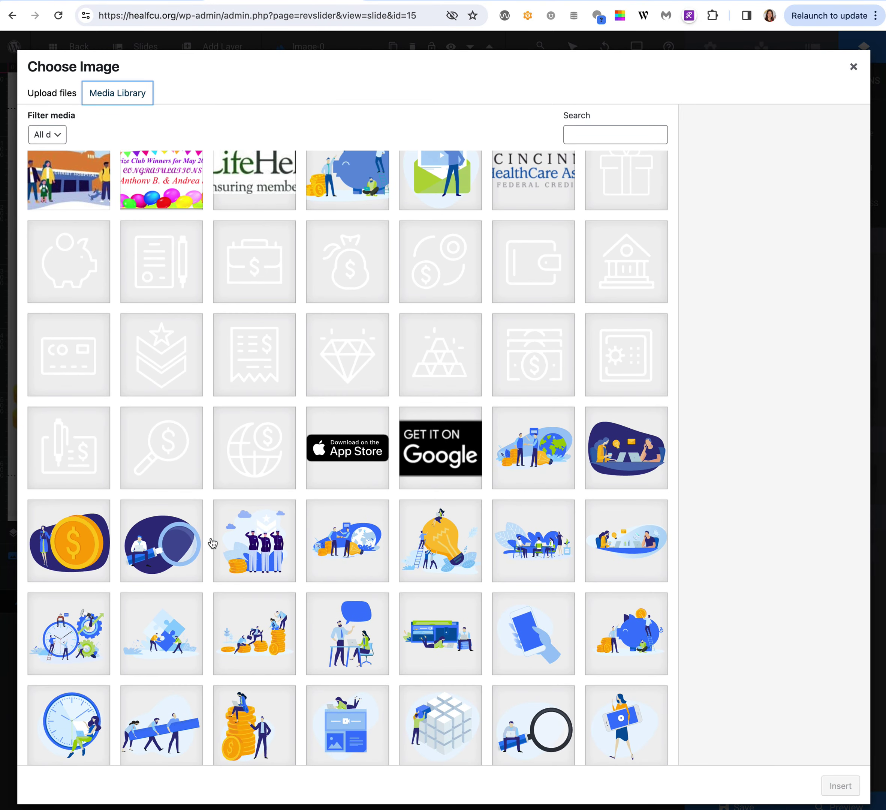
{"action": "left_click", "coordinate": [853, 67]}
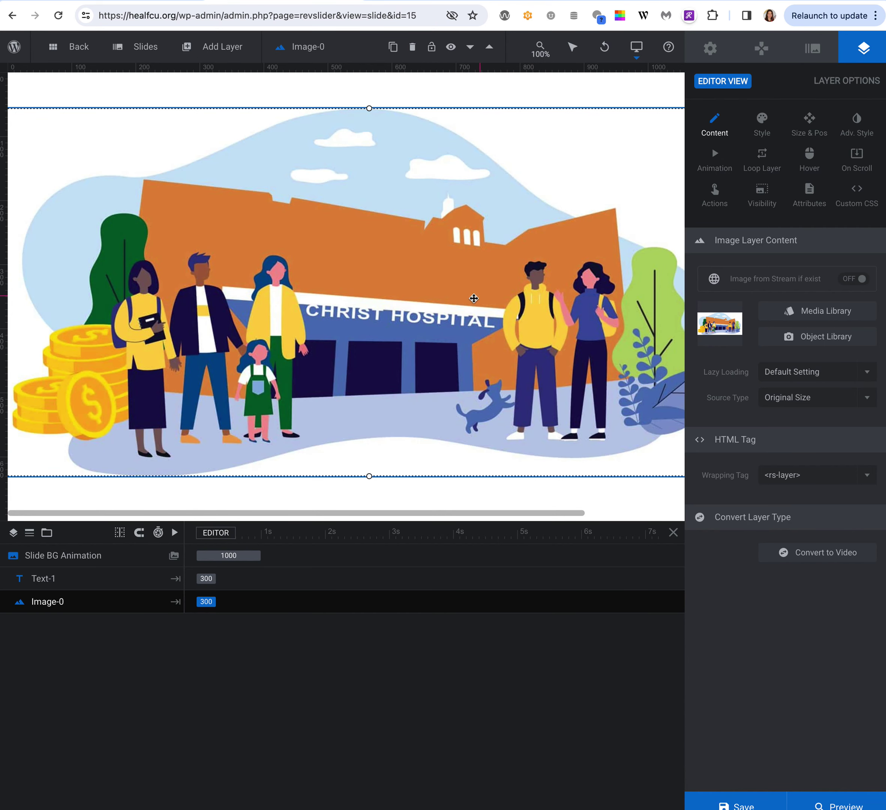
Select the Text-1 headline, open its Style settings, and check Text Color, keeping #3162af.
{"action": "left_click", "coordinate": [440, 105]}
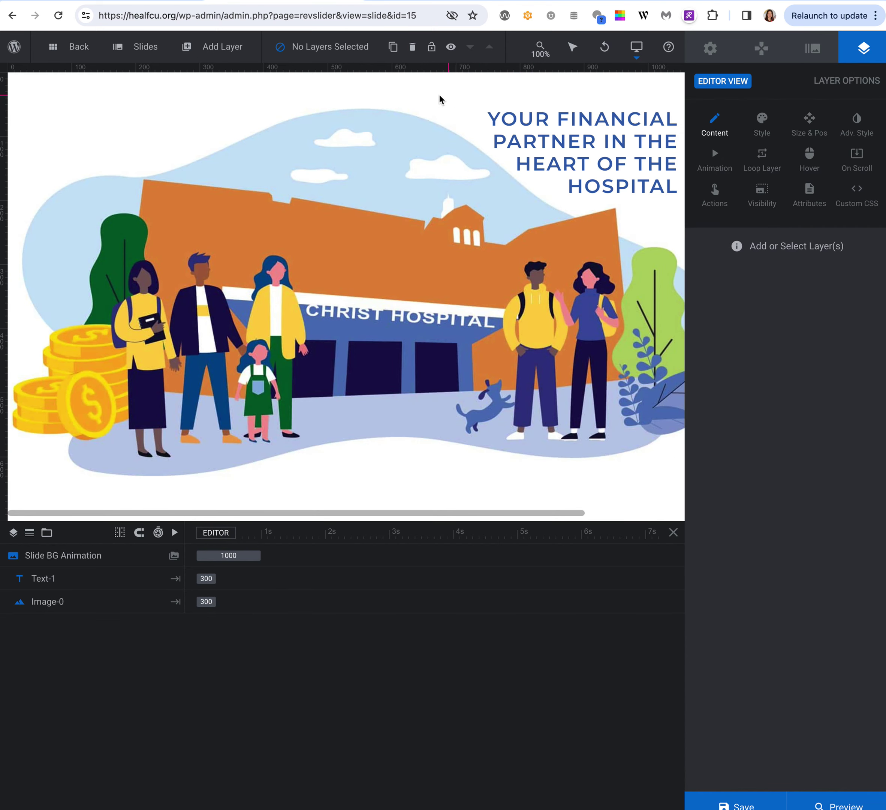
{"action": "left_click", "coordinate": [588, 159]}
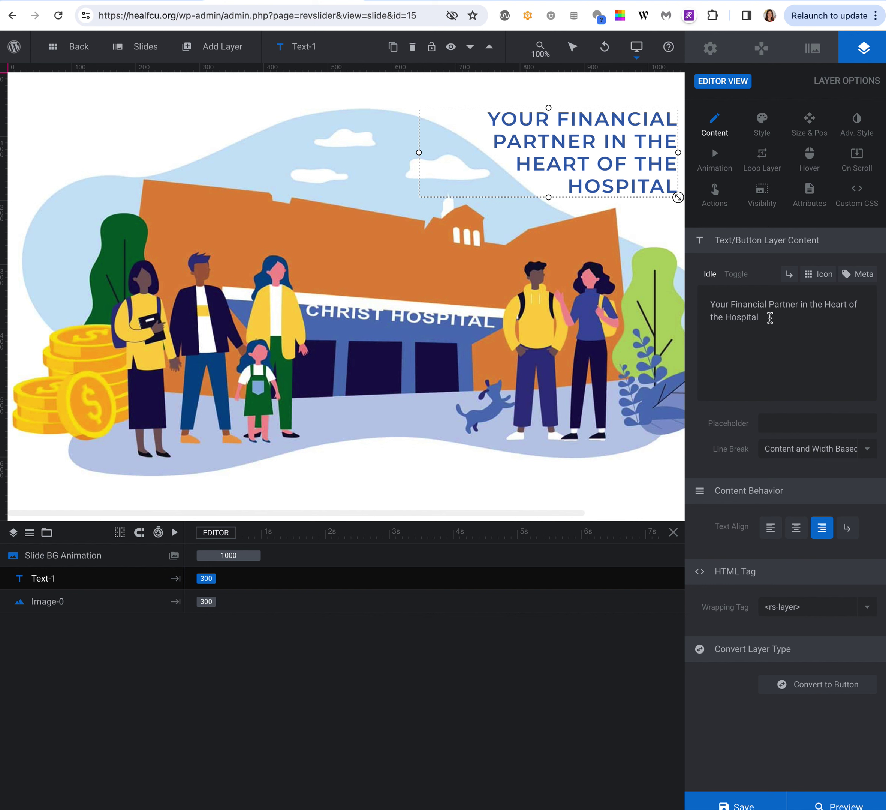
{"action": "left_click_drag", "start_coordinate": [769, 317], "coordinate": [696, 303]}
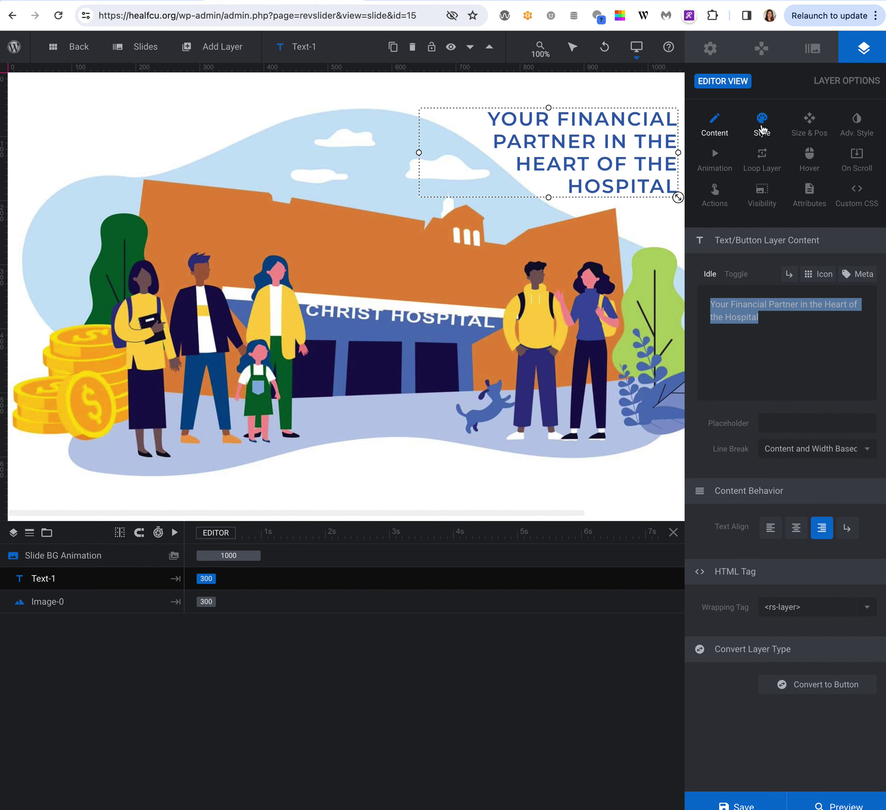
{"action": "left_click", "coordinate": [760, 128]}
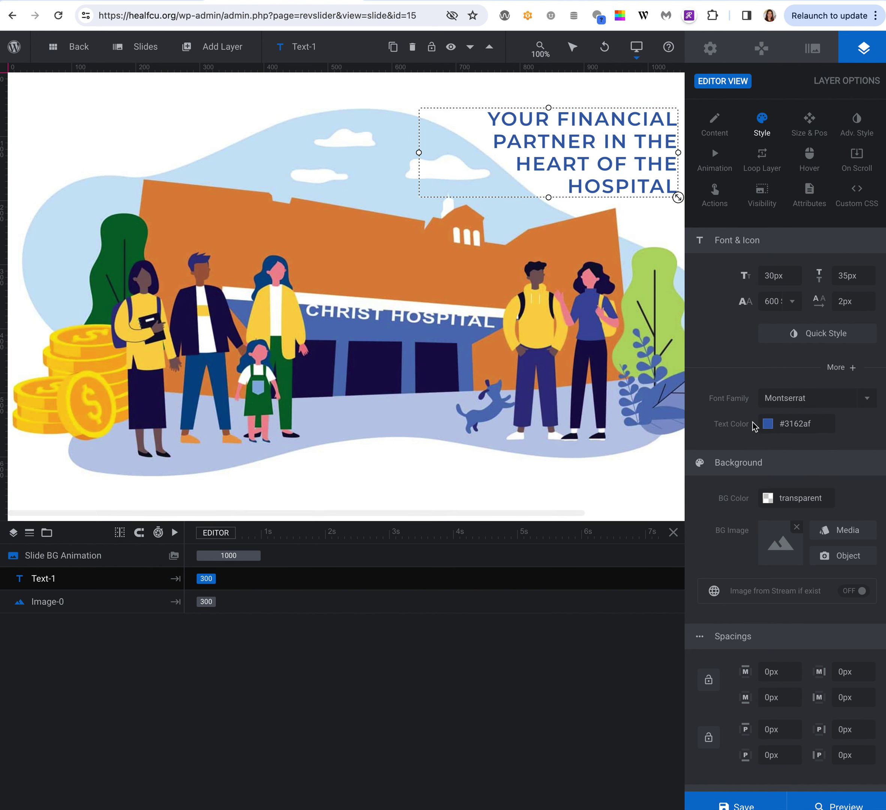
{"action": "left_click", "coordinate": [779, 427]}
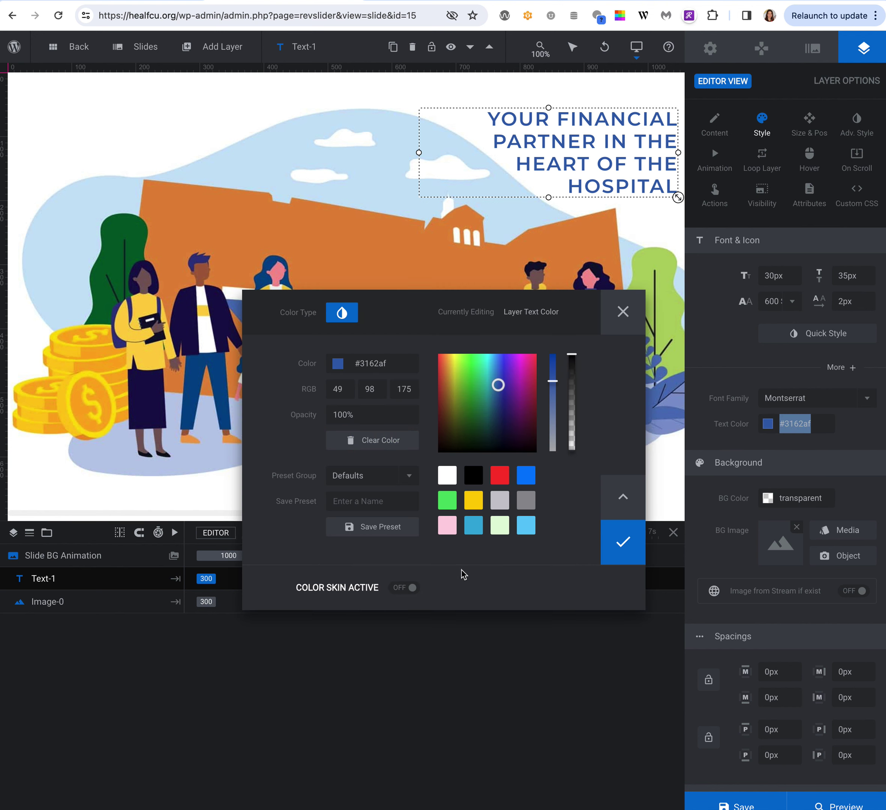
{"action": "left_click", "coordinate": [621, 317]}
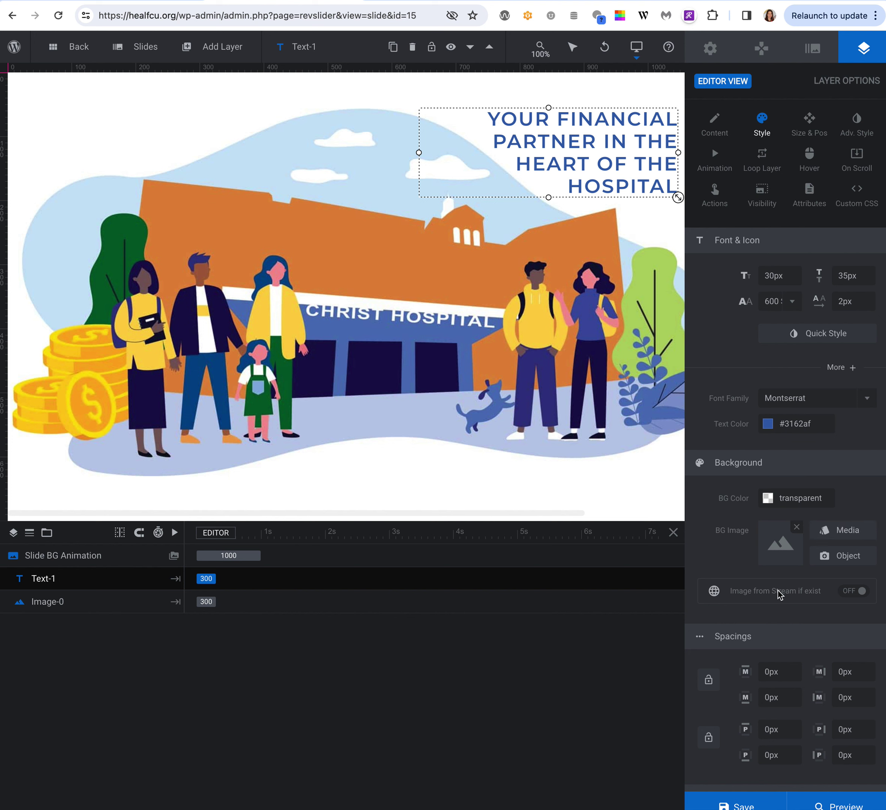
{"action": "scroll", "coordinate": [778, 592], "scroll_direction": "down", "scroll_amount": 4}
{"action": "scroll", "coordinate": [778, 591], "scroll_direction": "up", "scroll_amount": 4}
Add a Simple Link click action to the Text-1 headline, then close the Actions dialog.
{"action": "left_click", "coordinate": [715, 194]}
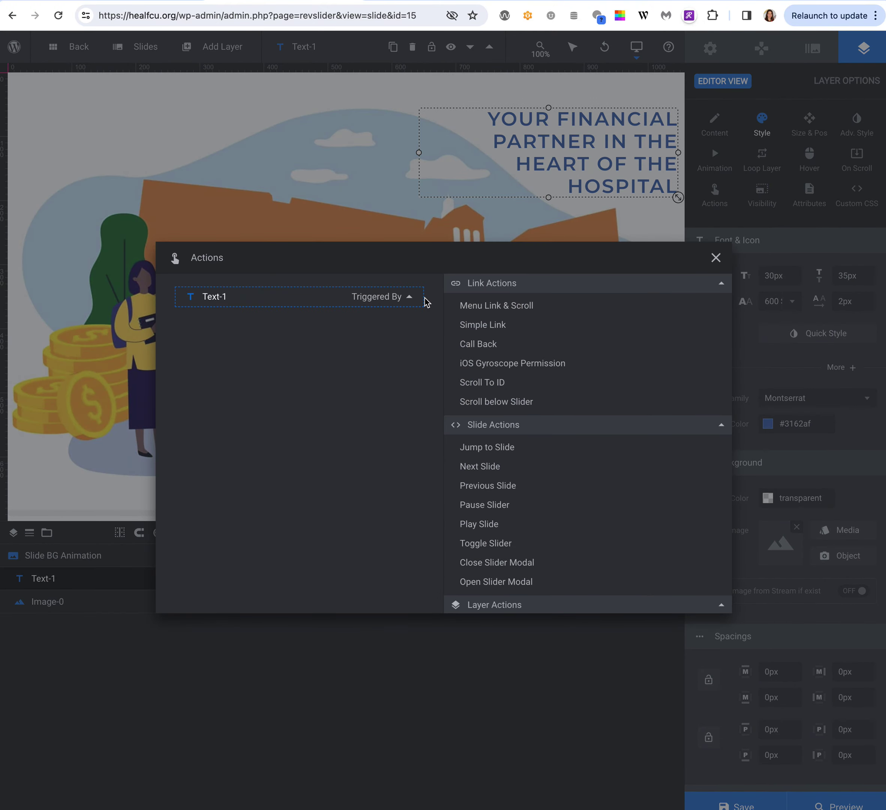
{"action": "left_click", "coordinate": [499, 329]}
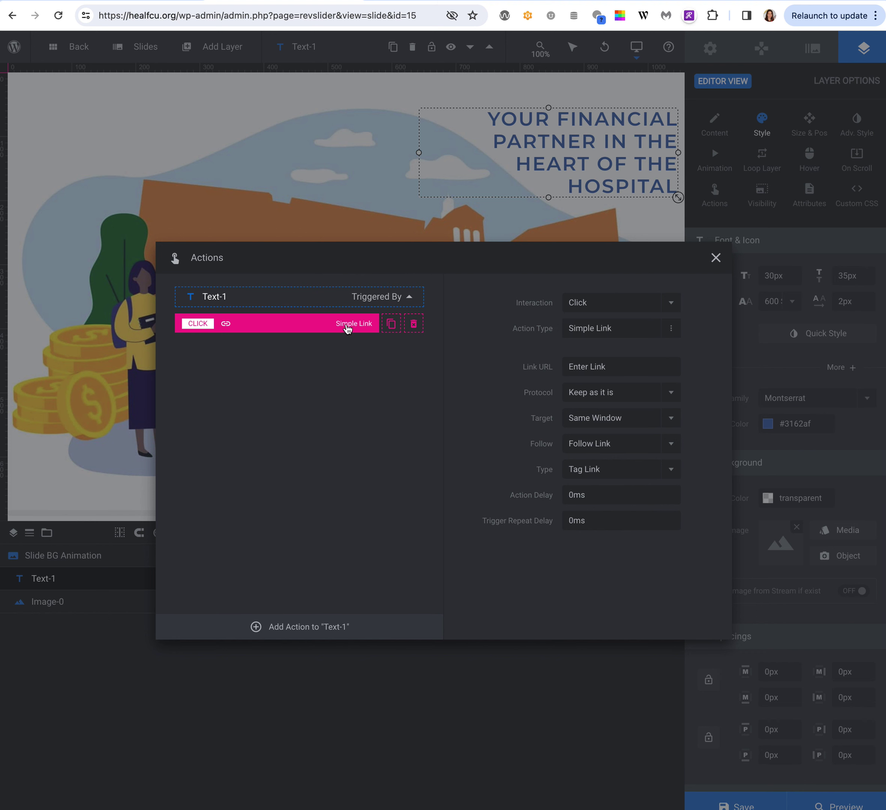
{"action": "left_click", "coordinate": [581, 367]}
{"action": "left_click", "coordinate": [716, 257]}
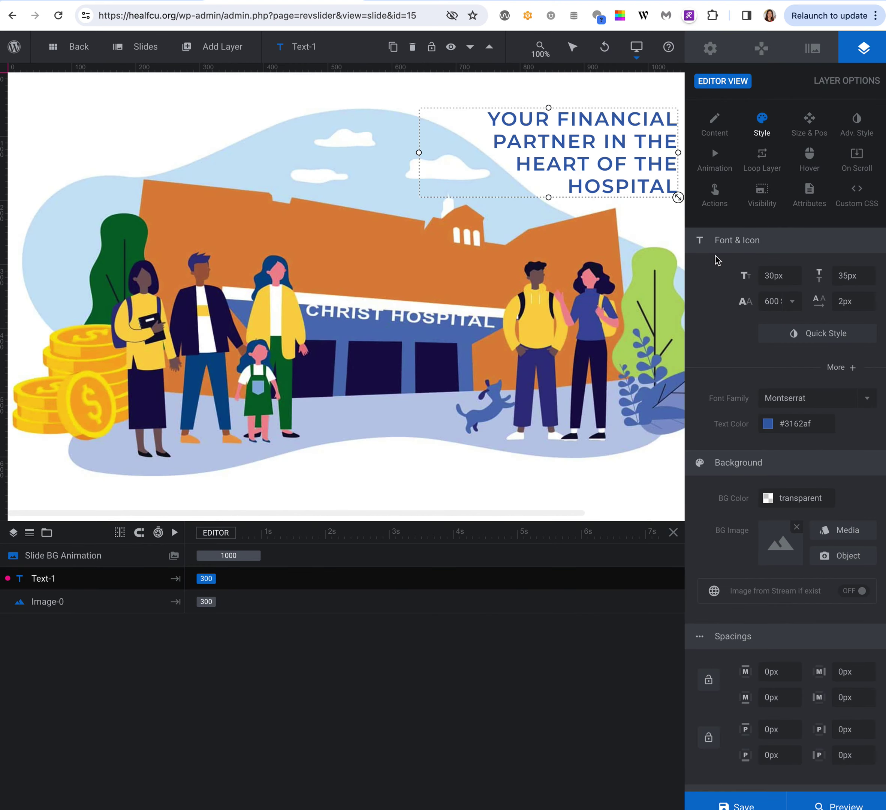
{"action": "mouse_move", "coordinate": [140, 50]}
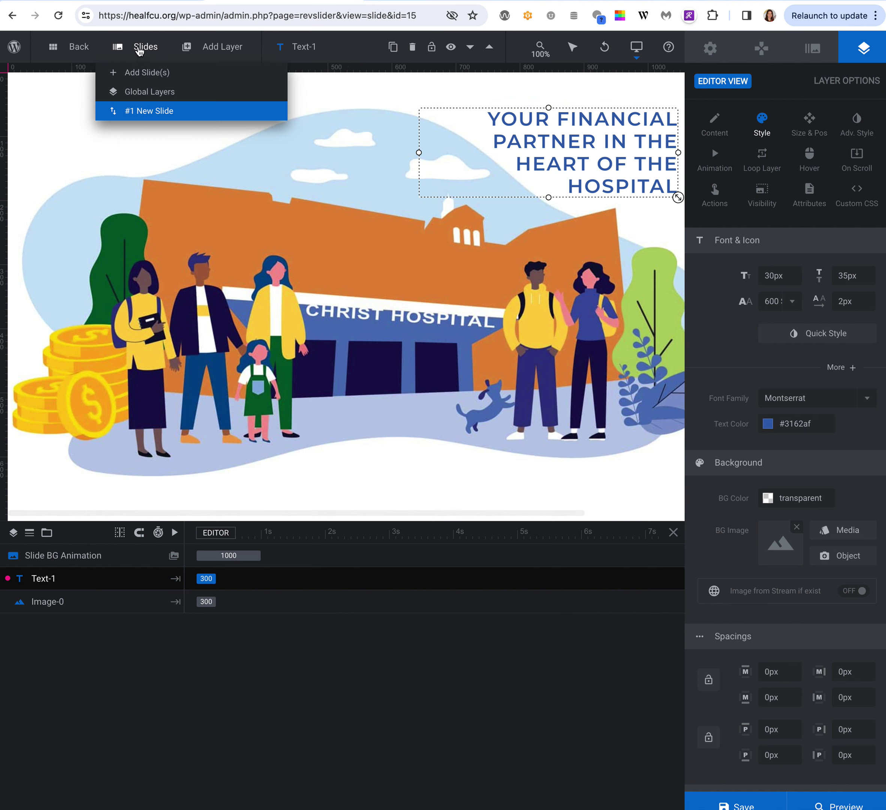
{"action": "mouse_move", "coordinate": [137, 75]}
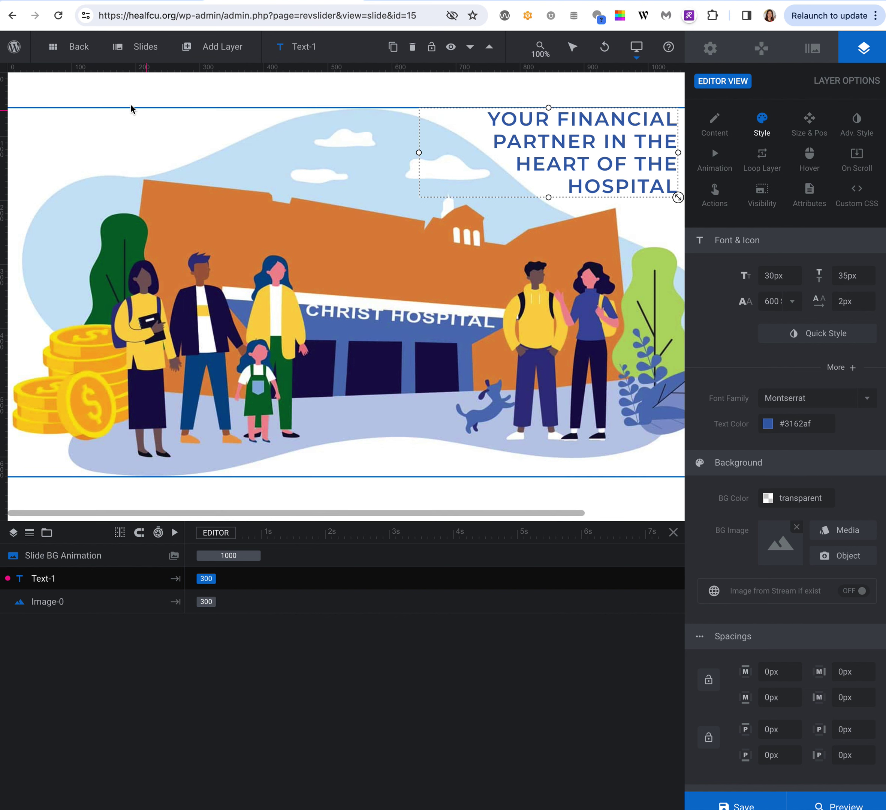
{"action": "mouse_move", "coordinate": [143, 111]}
{"action": "scroll", "coordinate": [733, 580], "scroll_direction": "down", "scroll_amount": 3}
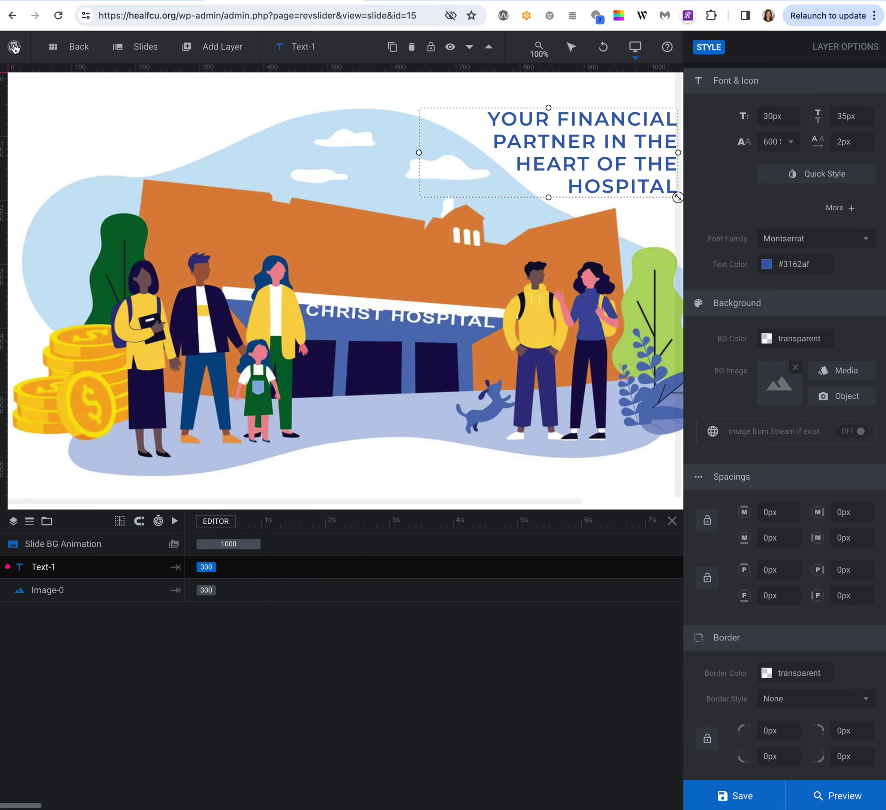
Exit the slider editor to the Dashboard without saving and show the Installed Plugins list.
{"action": "mouse_move", "coordinate": [15, 48]}
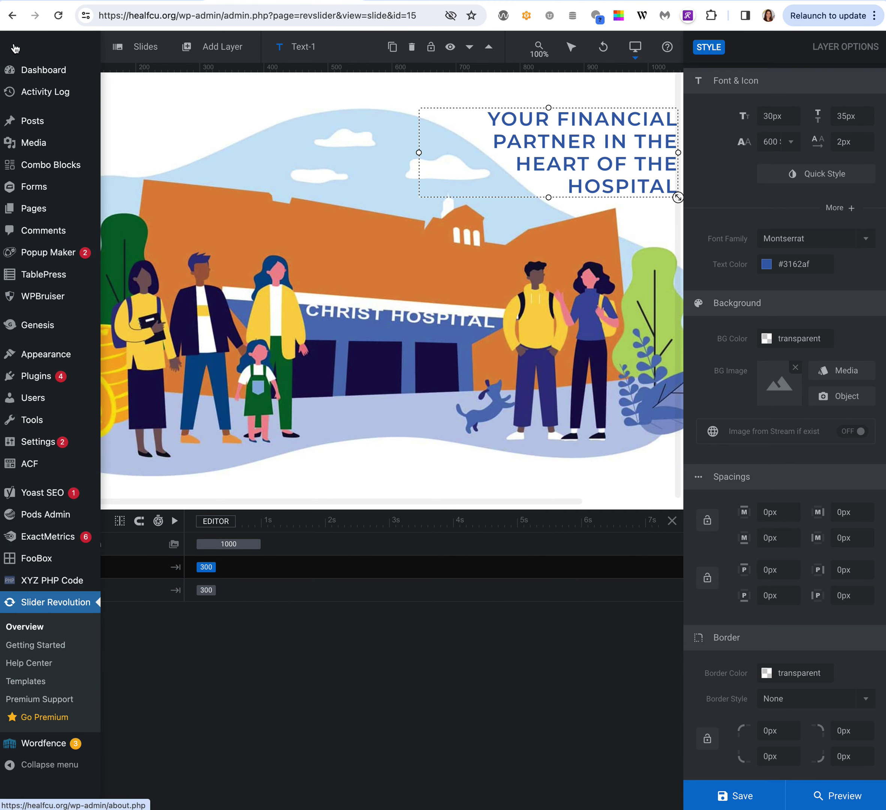
{"action": "left_click", "coordinate": [283, 125]}
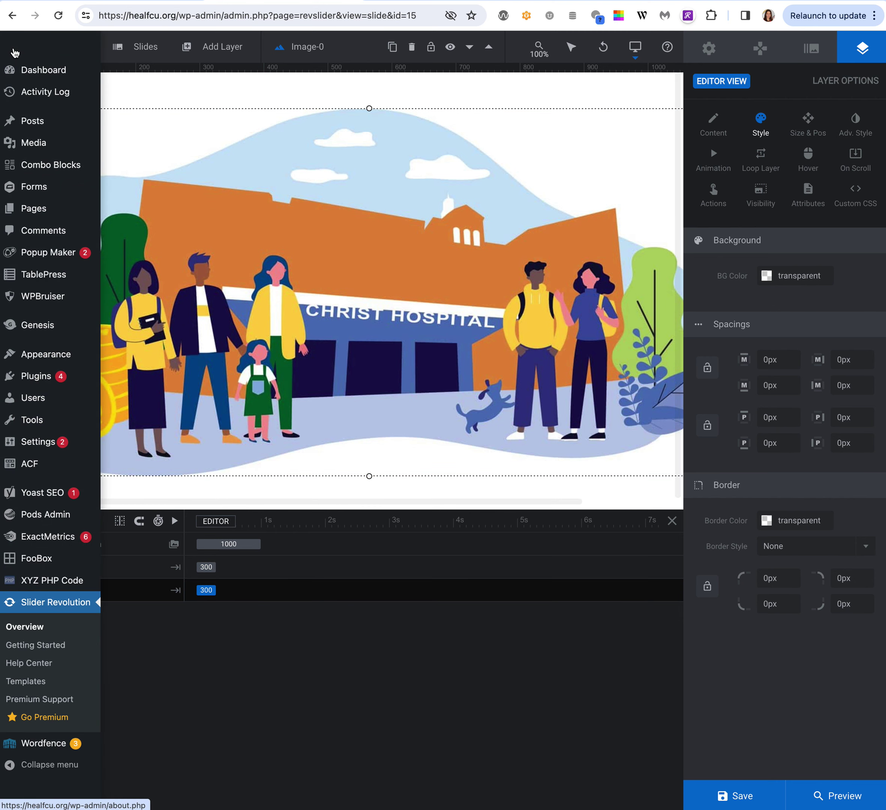
{"action": "left_click", "coordinate": [26, 71]}
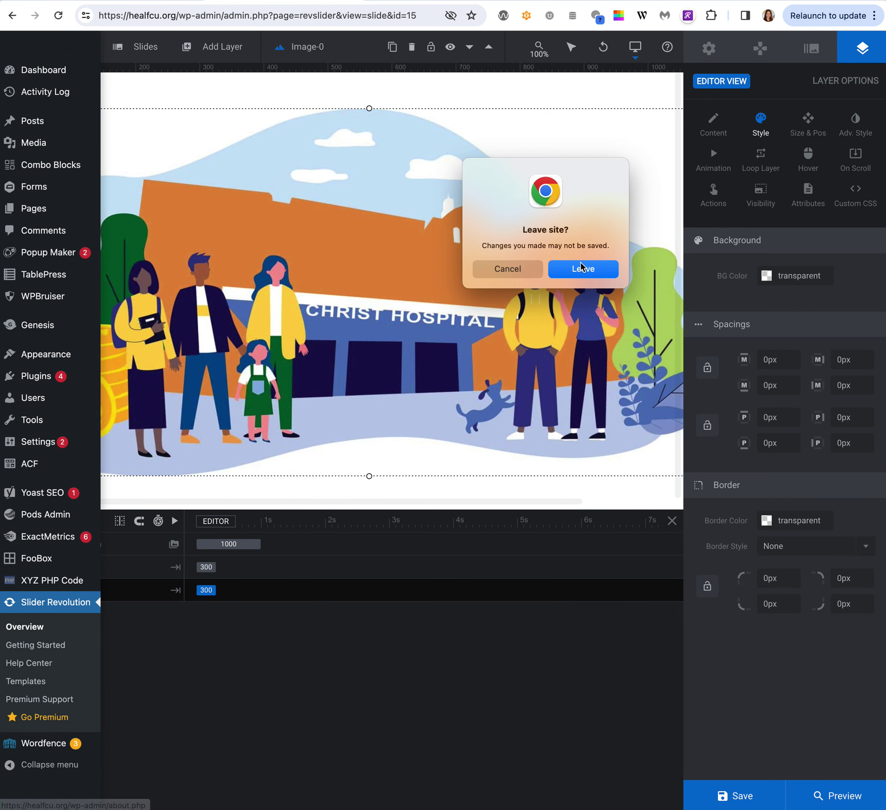
{"action": "left_click", "coordinate": [582, 268]}
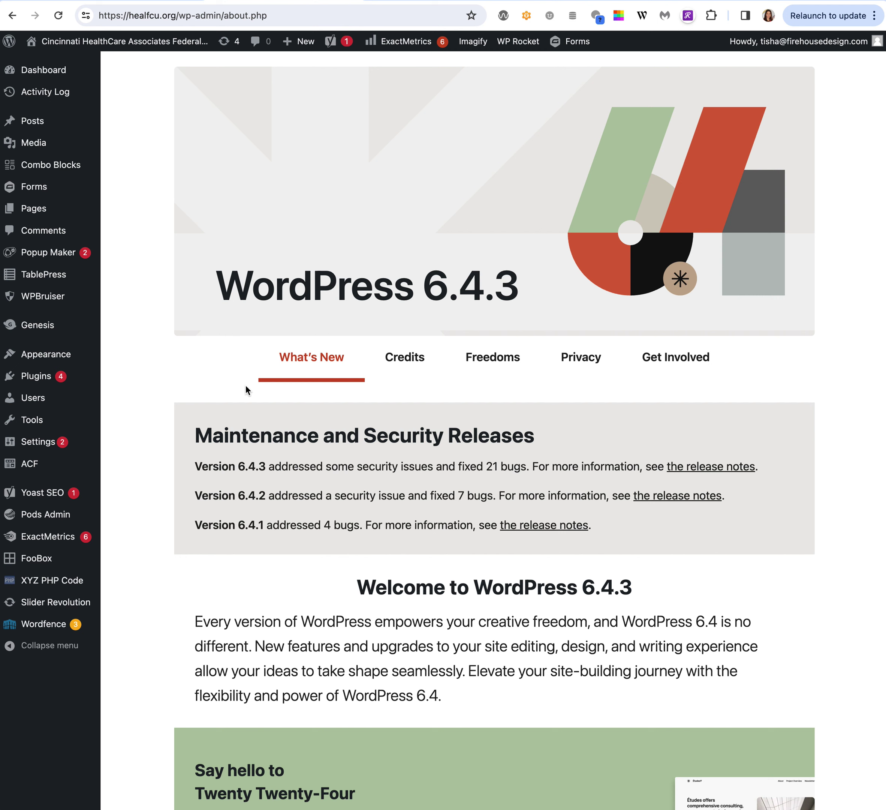
{"action": "left_click", "coordinate": [38, 378]}
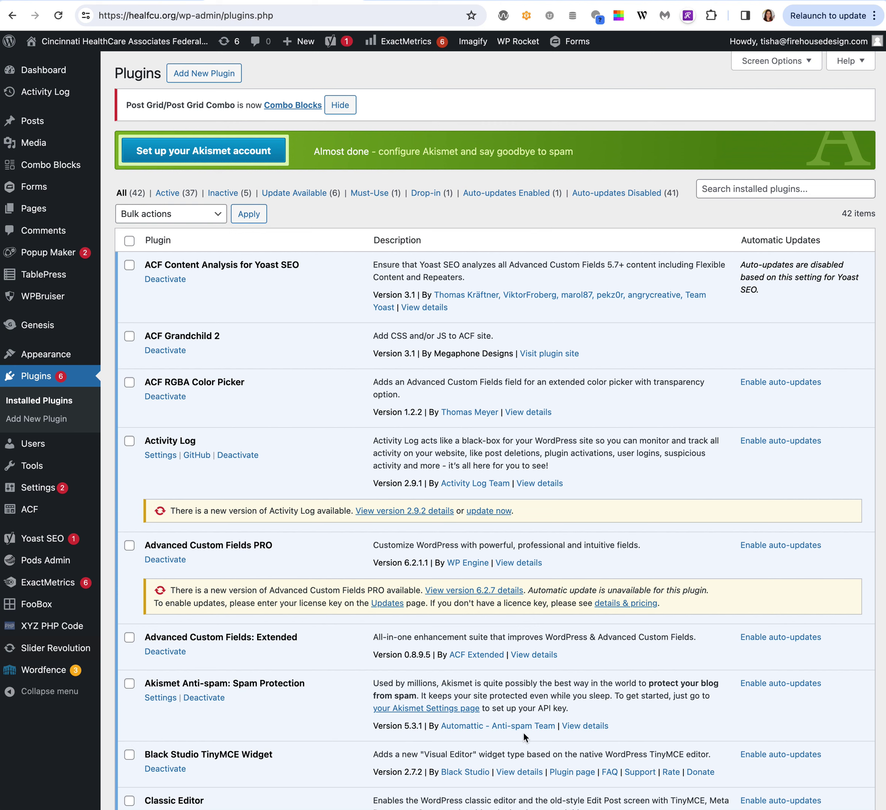
Update Activity Log to version 2.9.2 and scroll down the plugins list.
{"action": "left_click", "coordinate": [494, 512]}
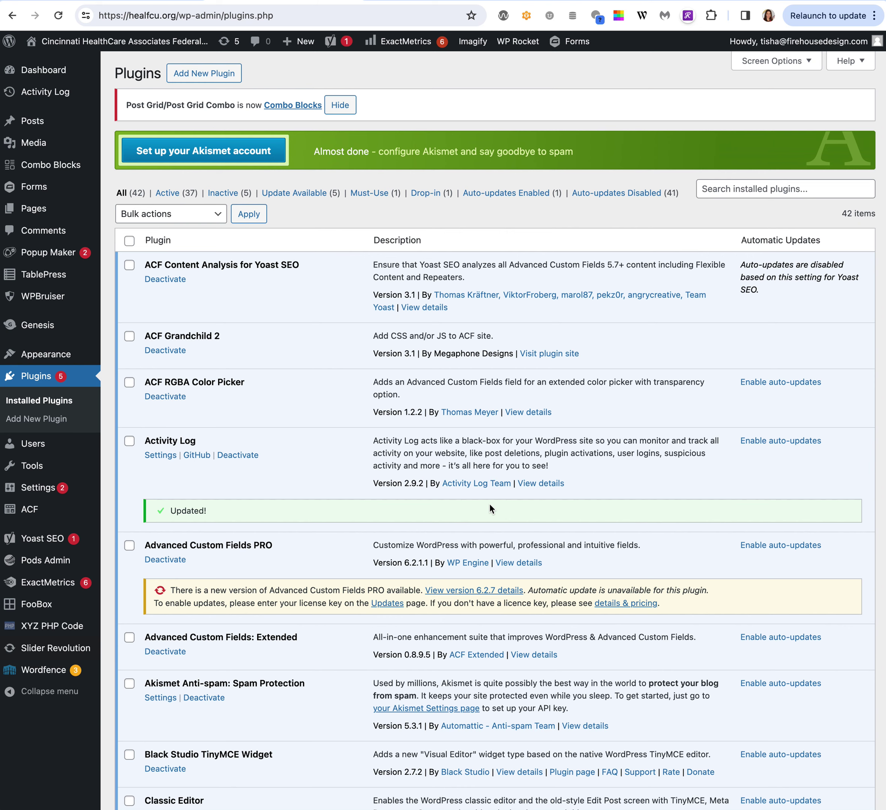
{"action": "scroll", "coordinate": [490, 506], "scroll_direction": "down", "scroll_amount": 2}
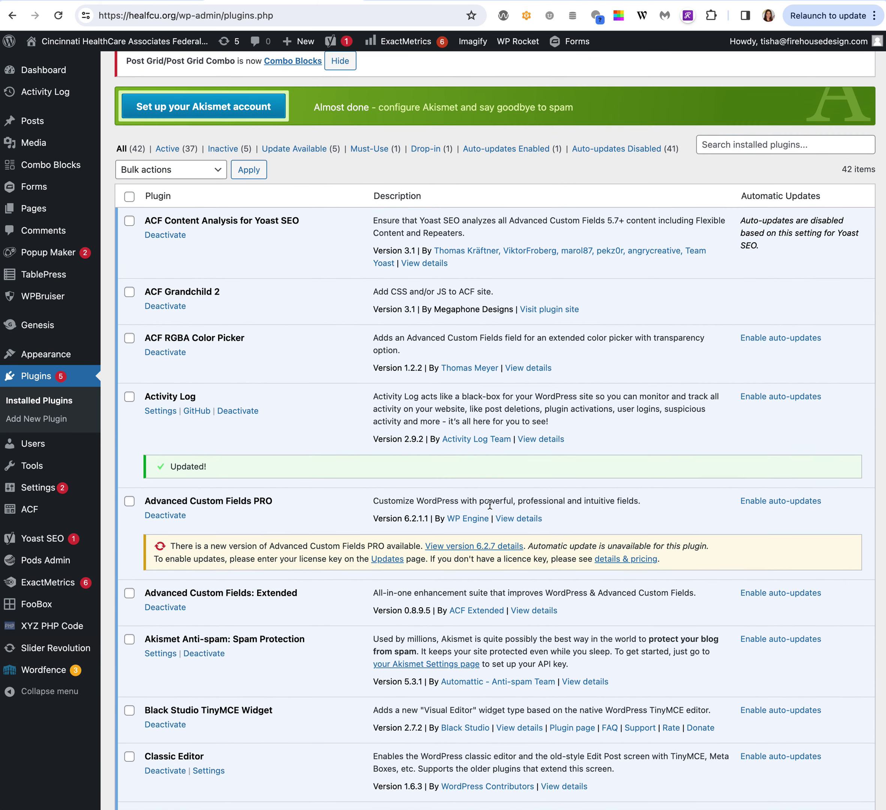
{"action": "scroll", "coordinate": [490, 504], "scroll_direction": "down", "scroll_amount": 1}
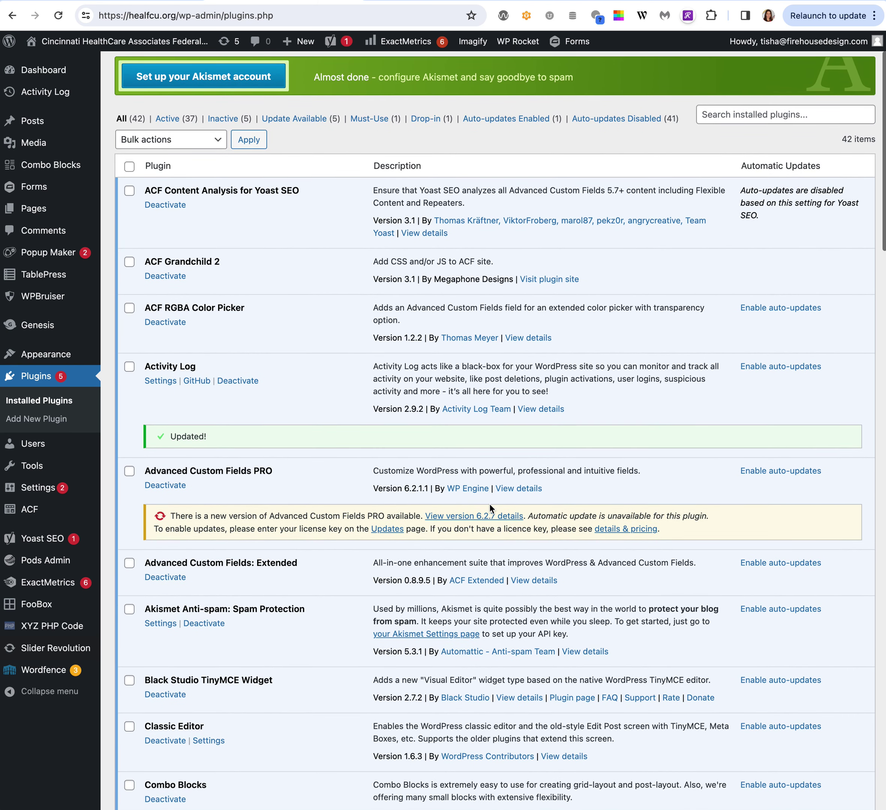
{"action": "scroll", "coordinate": [490, 505], "scroll_direction": "down", "scroll_amount": 3}
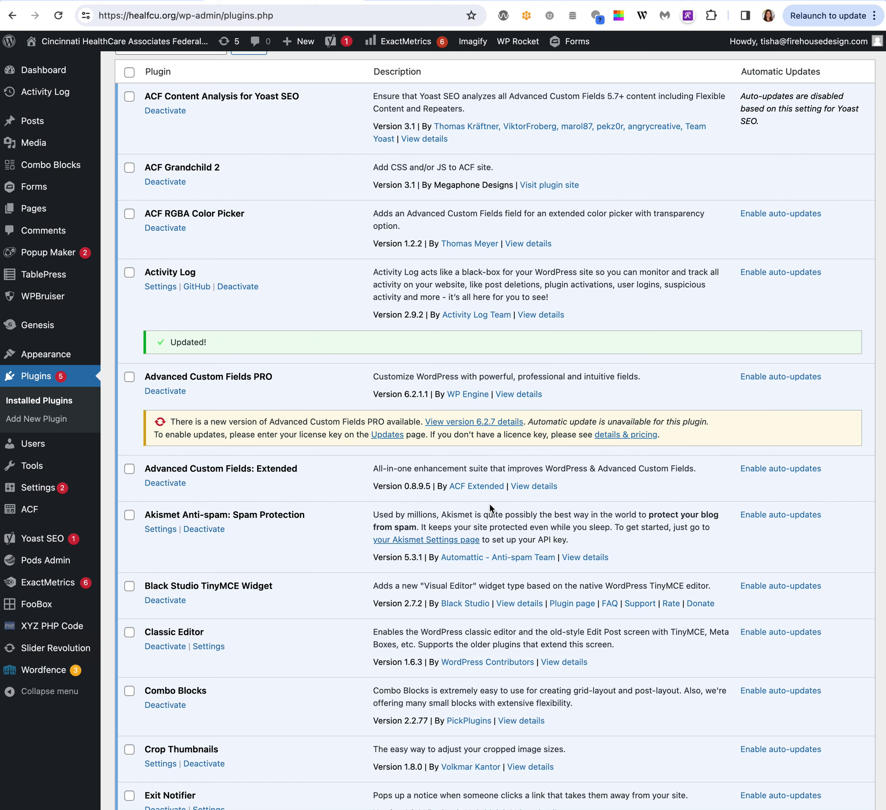
{"action": "scroll", "coordinate": [489, 506], "scroll_direction": "down", "scroll_amount": 2}
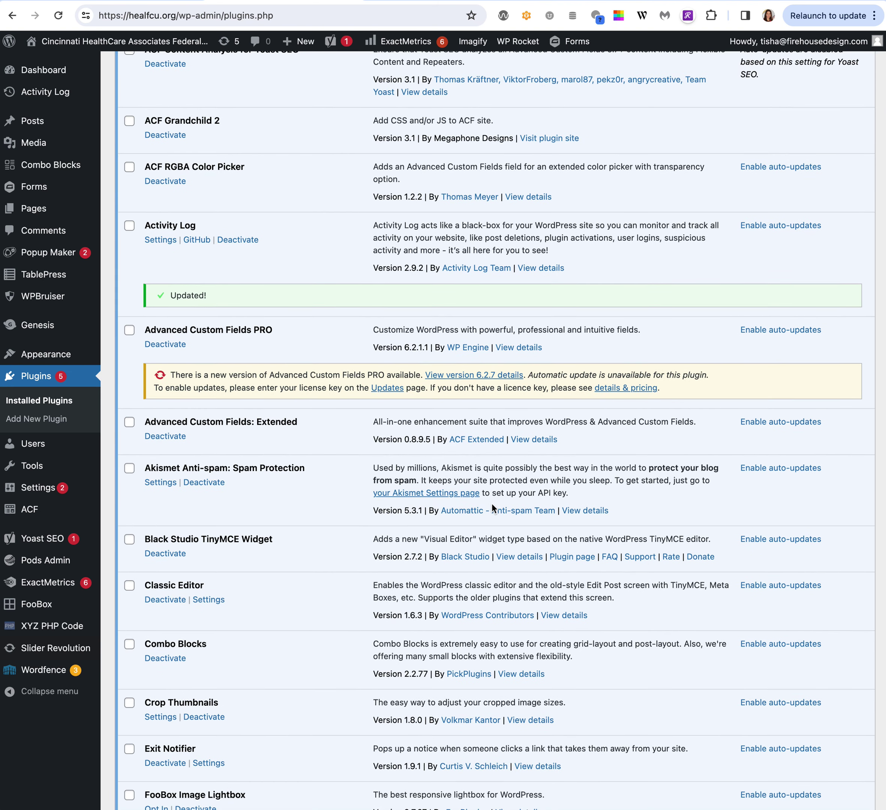
{"action": "scroll", "coordinate": [492, 503], "scroll_direction": "down", "scroll_amount": 10}
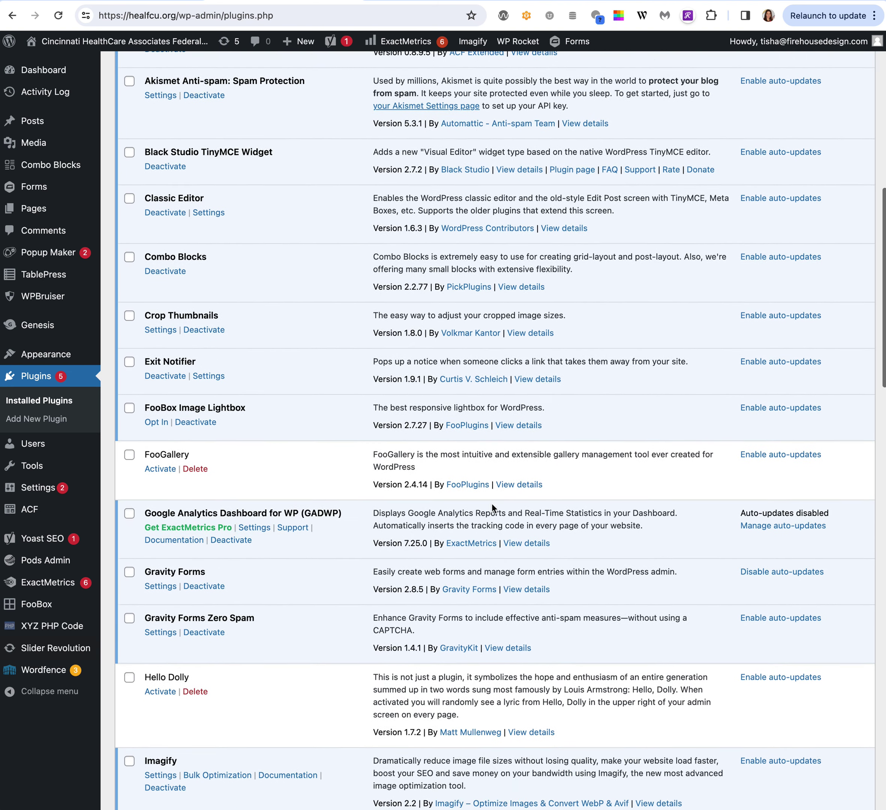
{"action": "scroll", "coordinate": [492, 504], "scroll_direction": "down", "scroll_amount": 3}
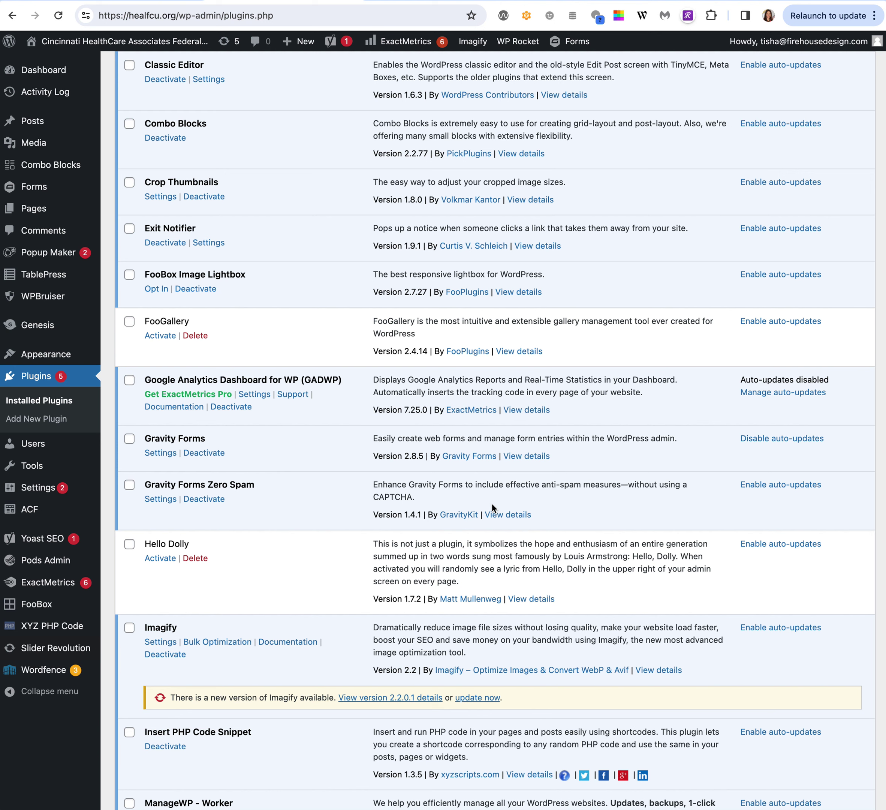
Update the Imagify plugin to version 2.2.0.1.
{"action": "left_click", "coordinate": [478, 698]}
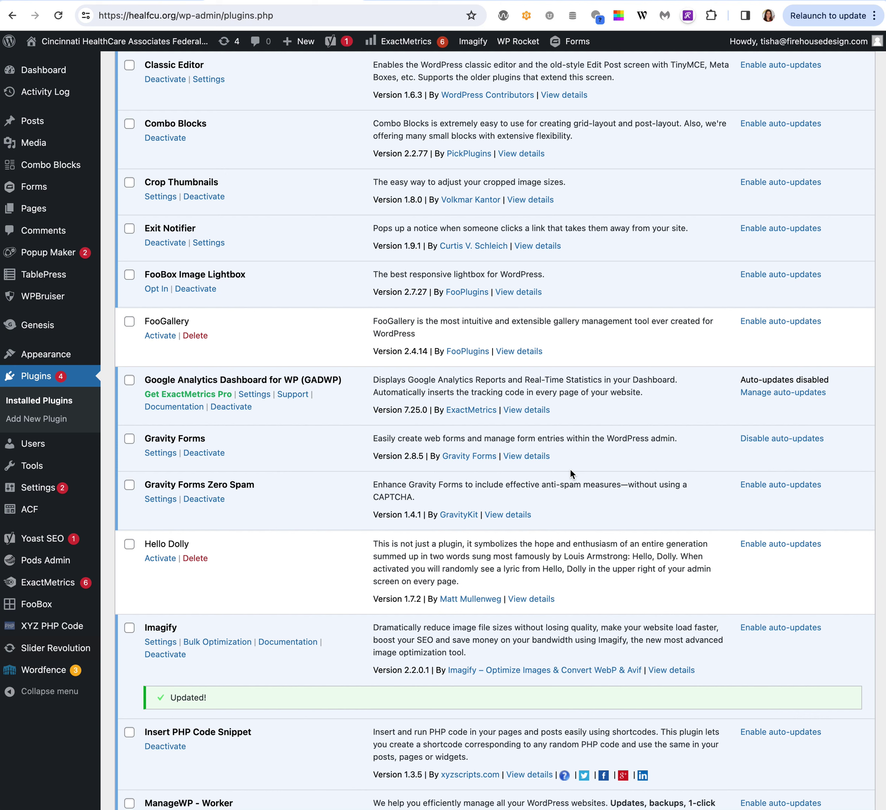
Go to the credit union's live home page from the admin bar.
{"action": "left_click", "coordinate": [30, 277]}
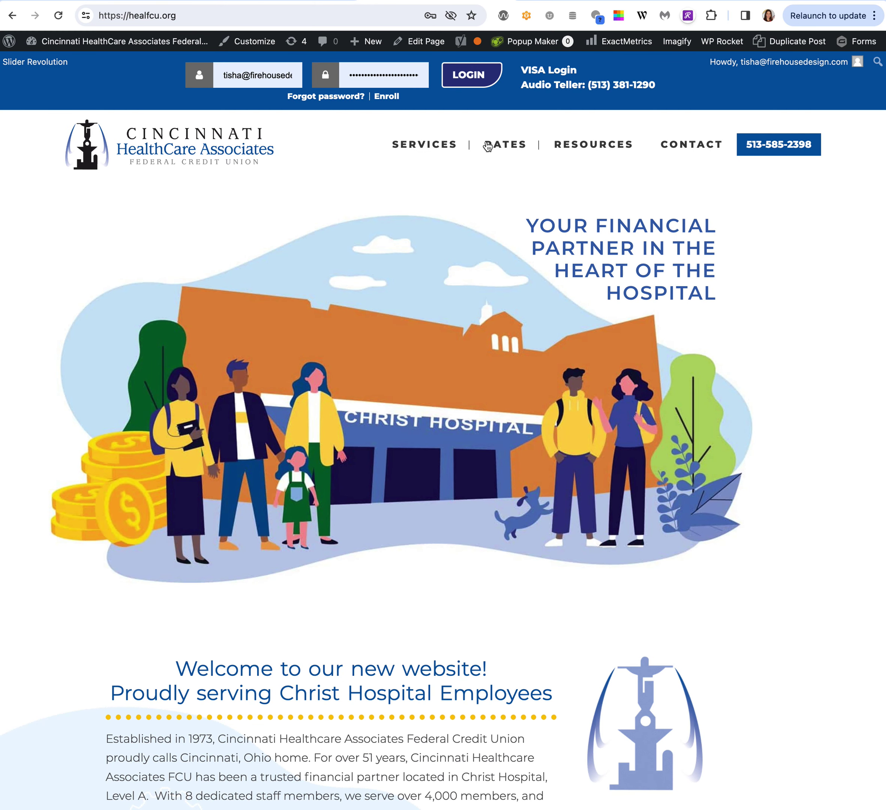
Go to Savings Rates under the RATES menu and scroll to its Savings and Certificates of Deposit tables.
{"action": "left_click", "coordinate": [502, 148]}
{"action": "left_click", "coordinate": [503, 174]}
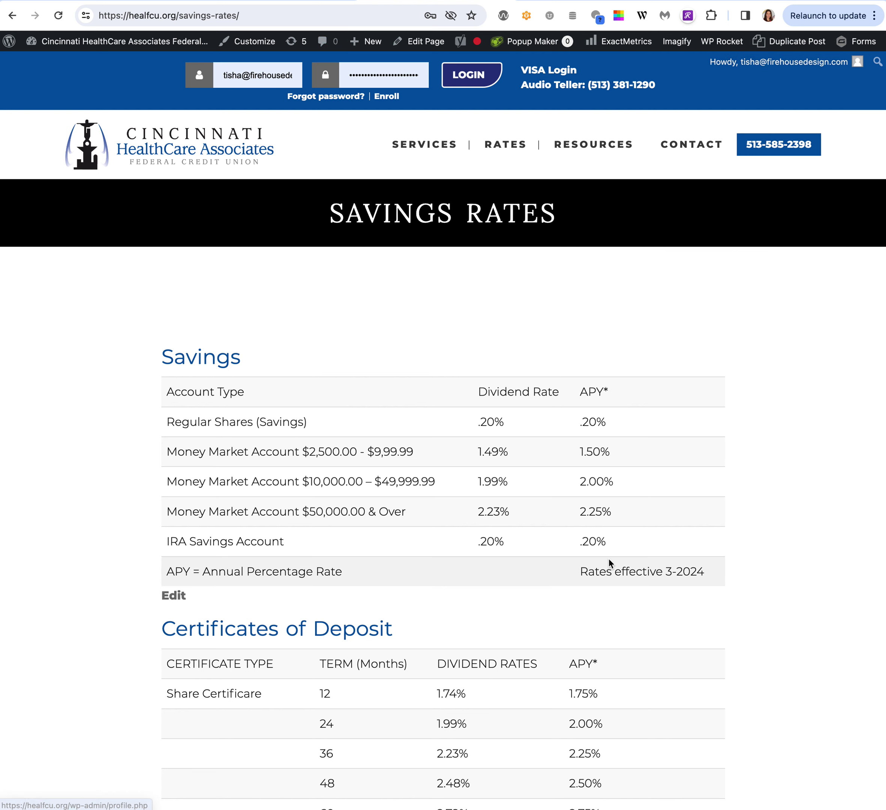
{"action": "scroll", "coordinate": [607, 558], "scroll_direction": "down", "scroll_amount": 2}
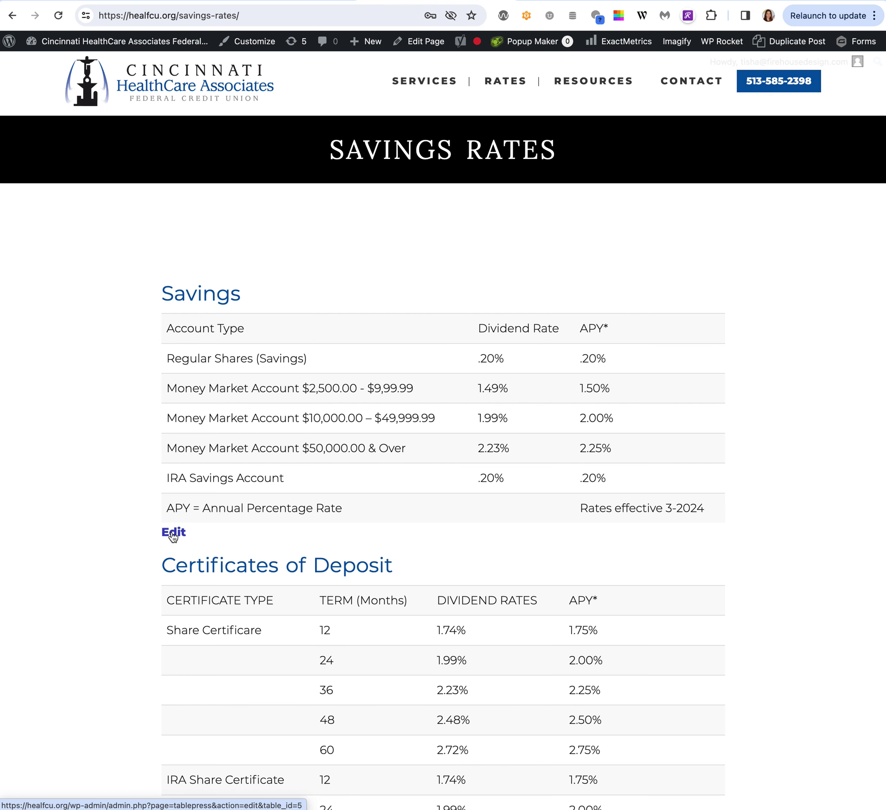
Open the Savings table (ID 5) in TablePress and inspect cells A2 and B2 (.20%) without changing them.
{"action": "left_click", "coordinate": [173, 534]}
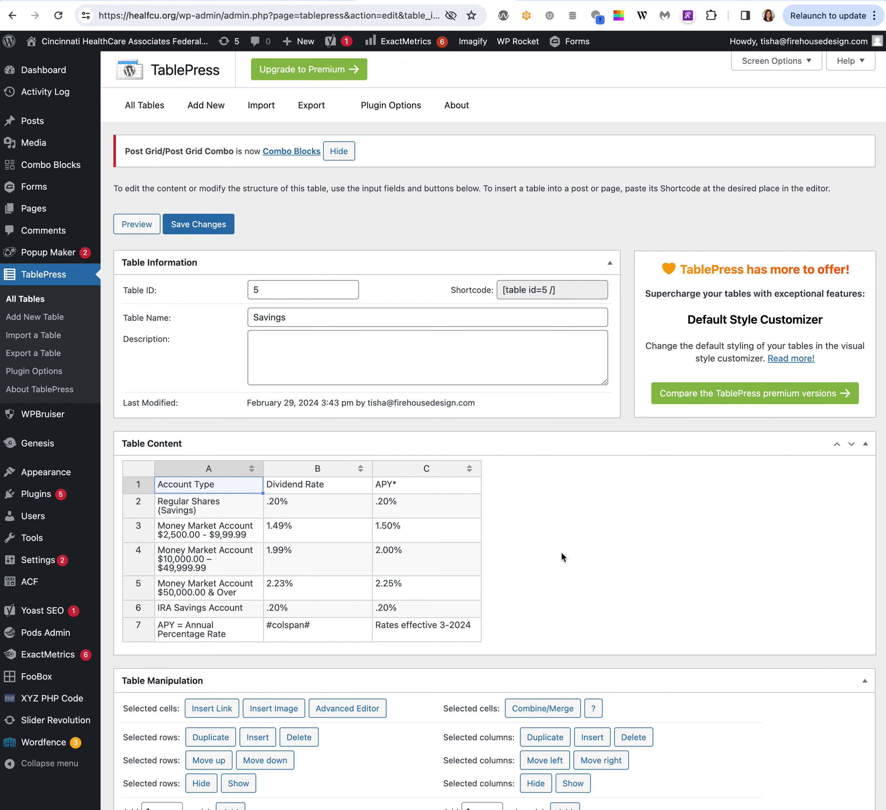
{"action": "scroll", "coordinate": [564, 561], "scroll_direction": "down", "scroll_amount": 2}
{"action": "left_click", "coordinate": [186, 420]}
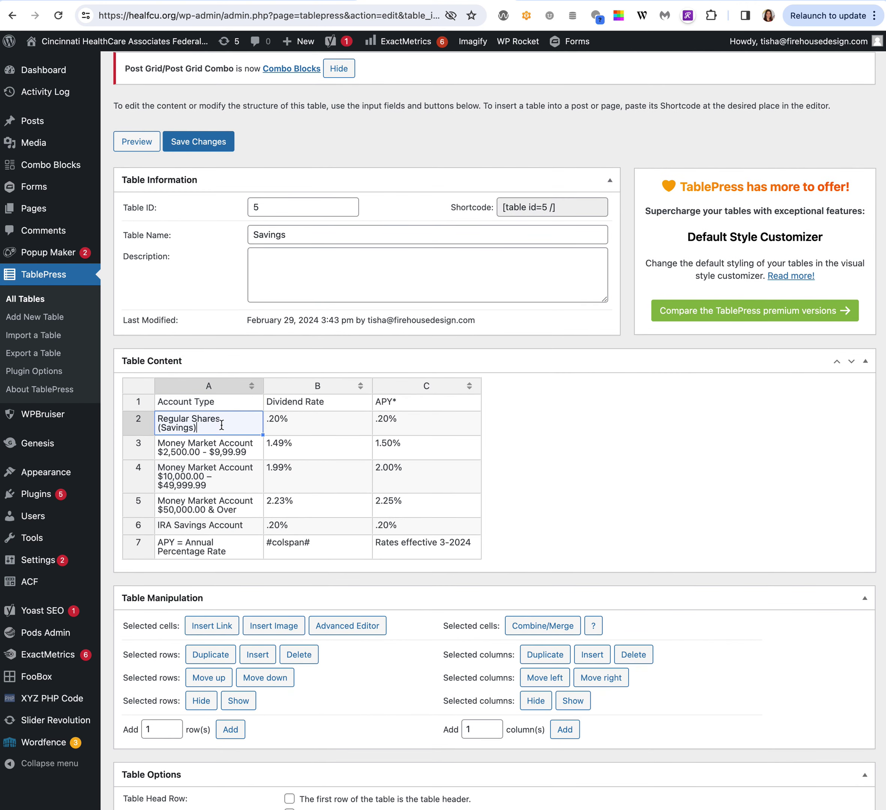
{"action": "left_click", "coordinate": [297, 424]}
{"action": "double_click", "coordinate": [283, 421]}
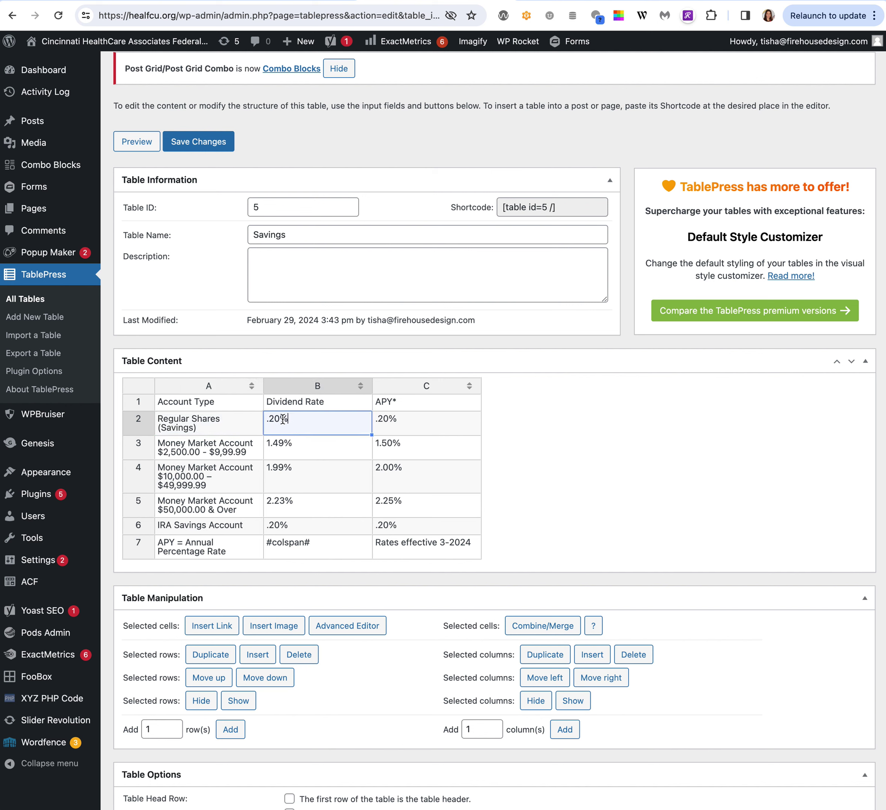
{"action": "mouse_move", "coordinate": [275, 421]}
{"action": "left_mouse_down"}
{"action": "mouse_move", "coordinate": [321, 425]}
{"action": "mouse_move", "coordinate": [284, 427]}
{"action": "left_mouse_up"}
{"action": "left_click", "coordinate": [196, 429]}
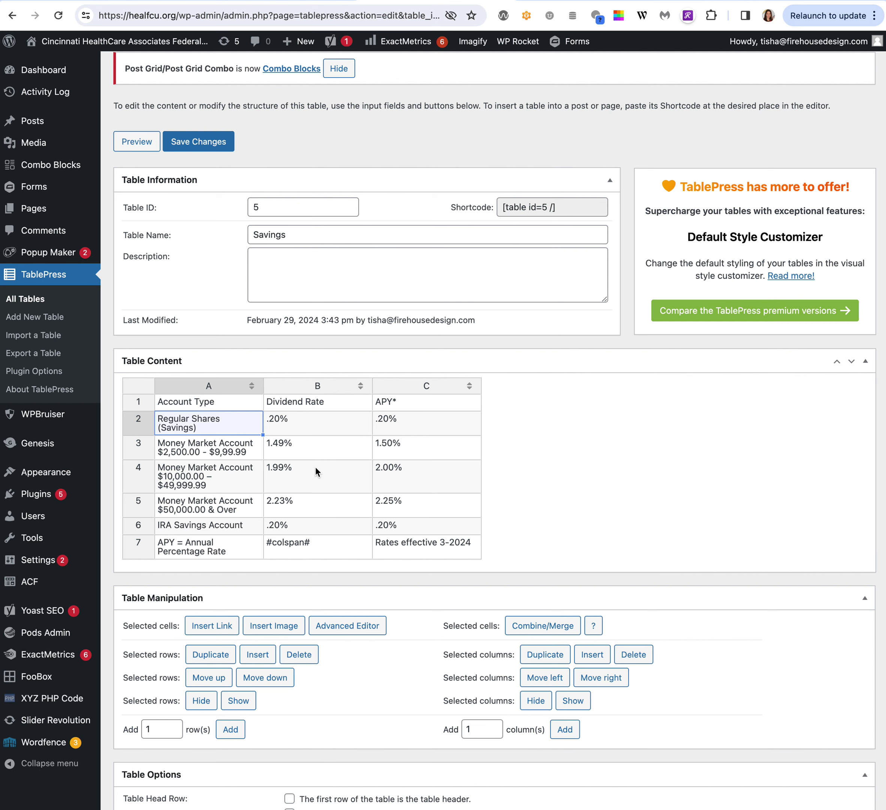
Scroll through the Savings table's editor options.
{"action": "scroll", "coordinate": [394, 661], "scroll_direction": "down", "scroll_amount": 2}
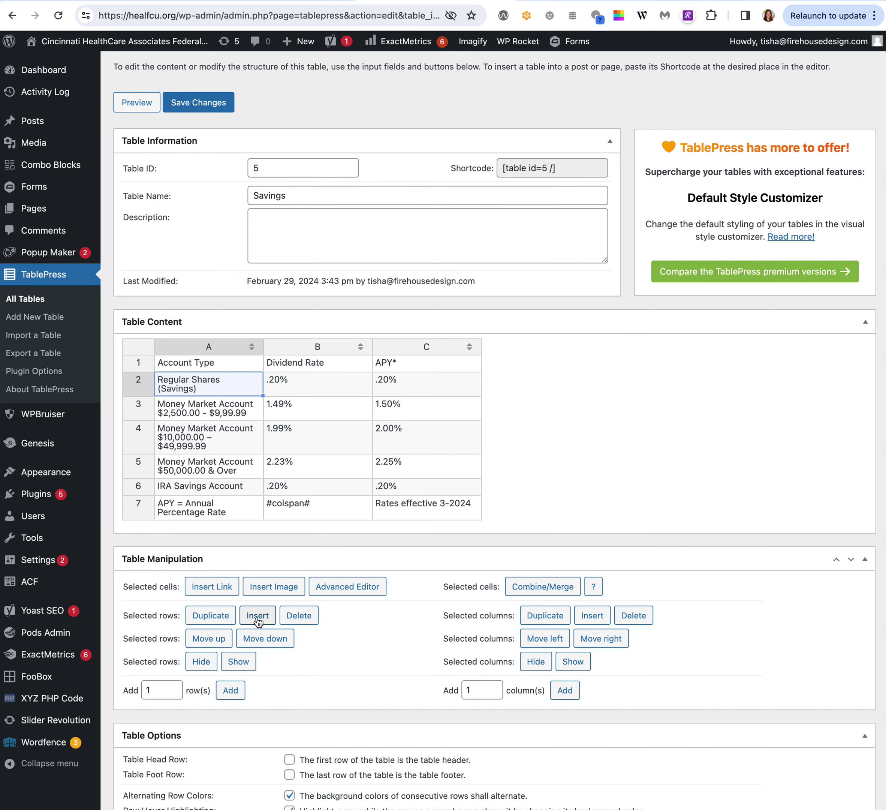
{"action": "scroll", "coordinate": [262, 618], "scroll_direction": "up", "scroll_amount": 2}
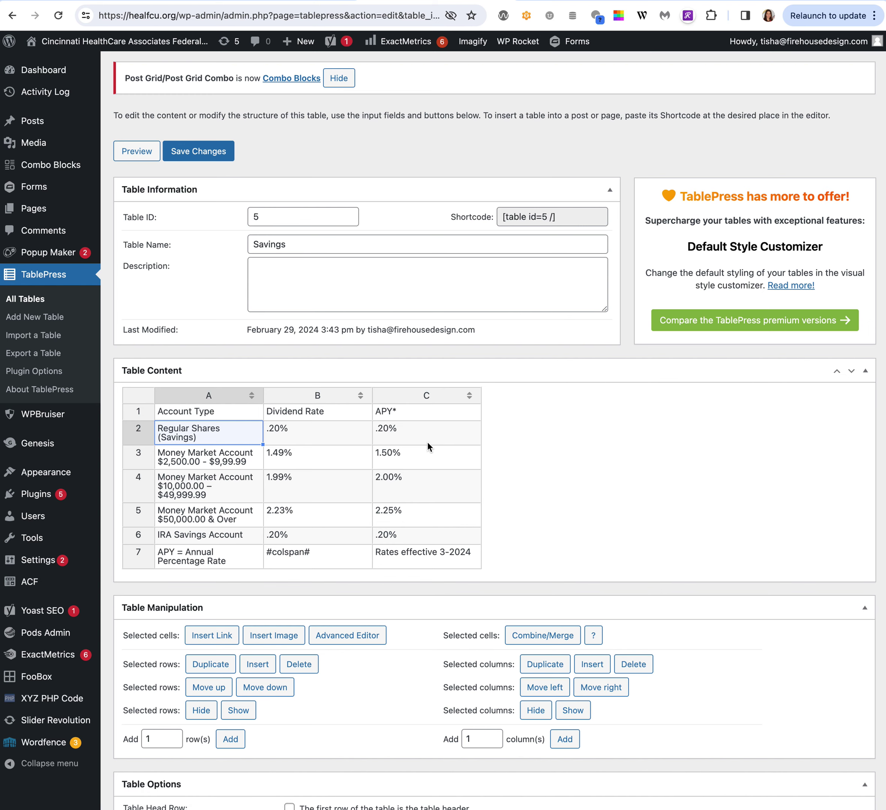
{"action": "scroll", "coordinate": [427, 442], "scroll_direction": "down", "scroll_amount": 5}
{"action": "scroll", "coordinate": [427, 442], "scroll_direction": "down", "scroll_amount": 5}
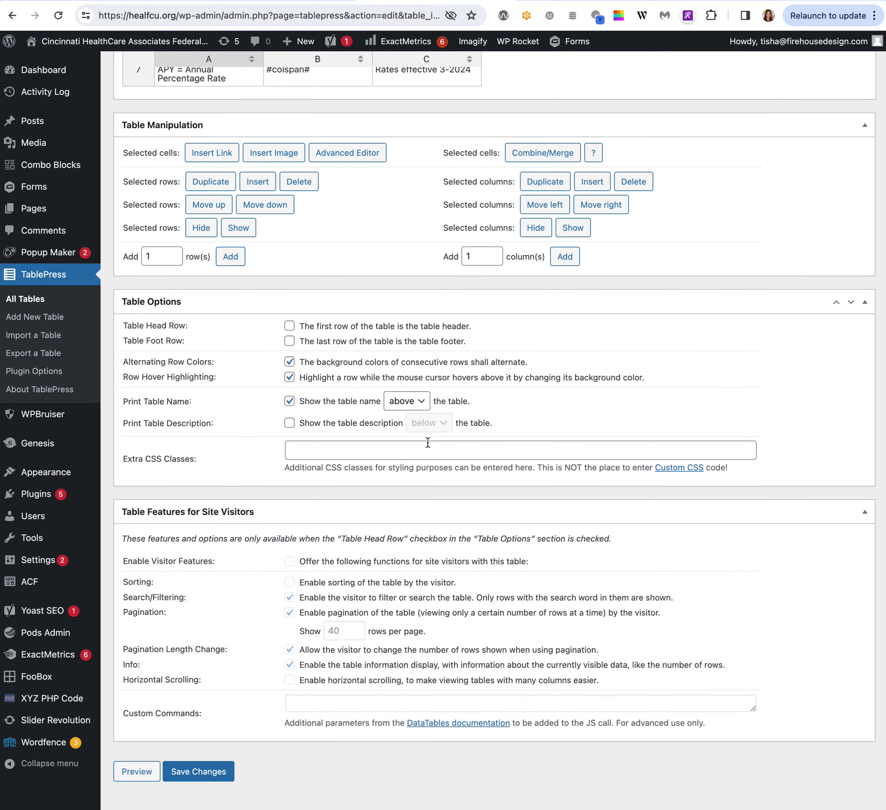
{"action": "scroll", "coordinate": [427, 442], "scroll_direction": "up", "scroll_amount": 11}
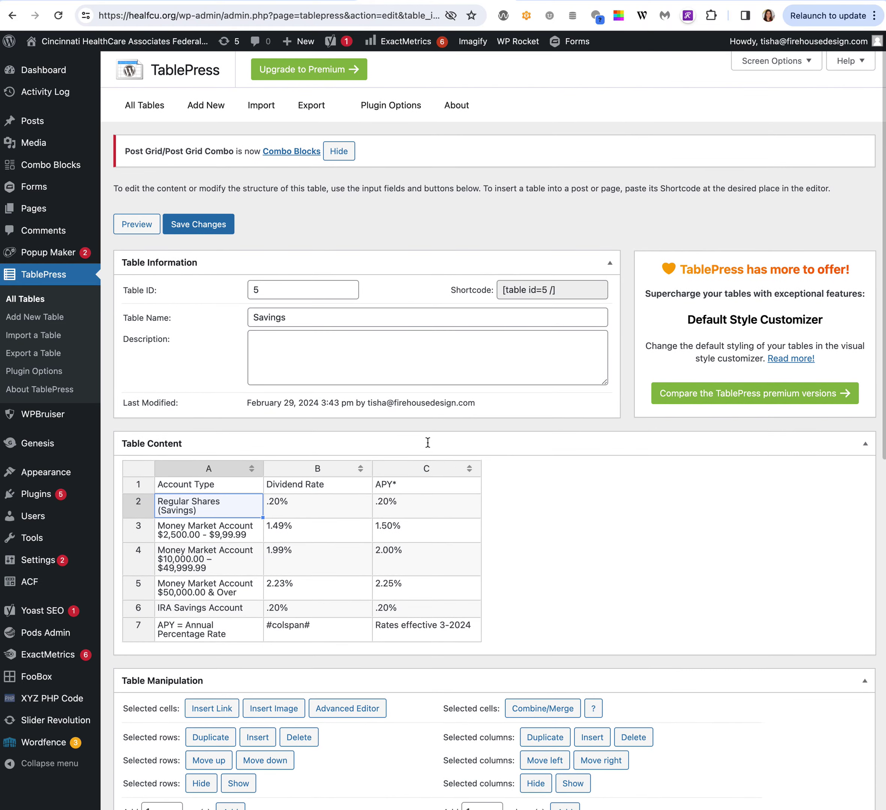